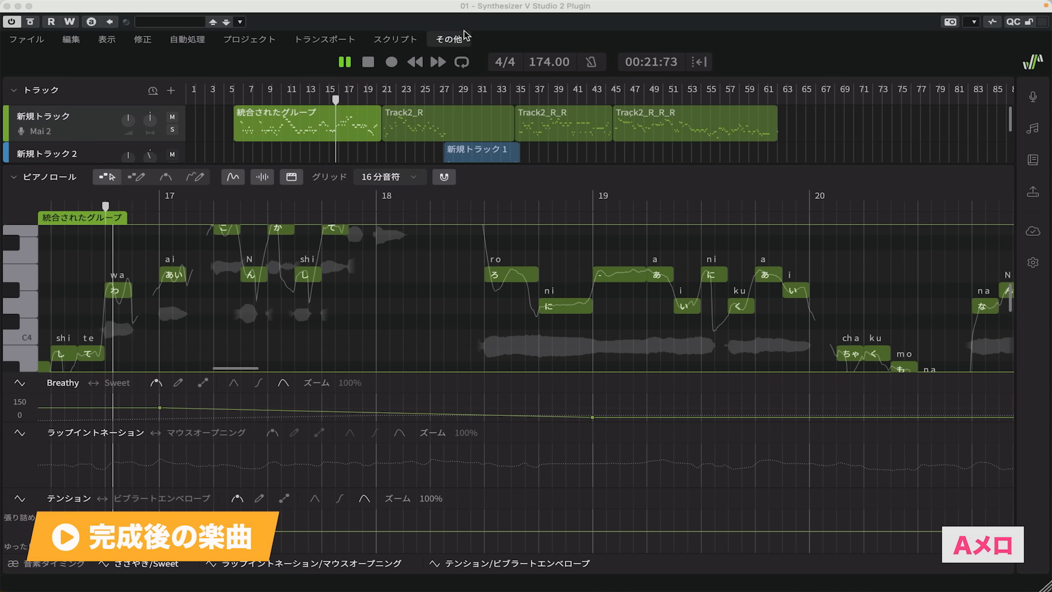
# Select the groups Track2_R, 新規トラック 1 and Track2_R_R in turn while the song plays, to follow their notes in the piano roll
pyautogui.click(462, 123)
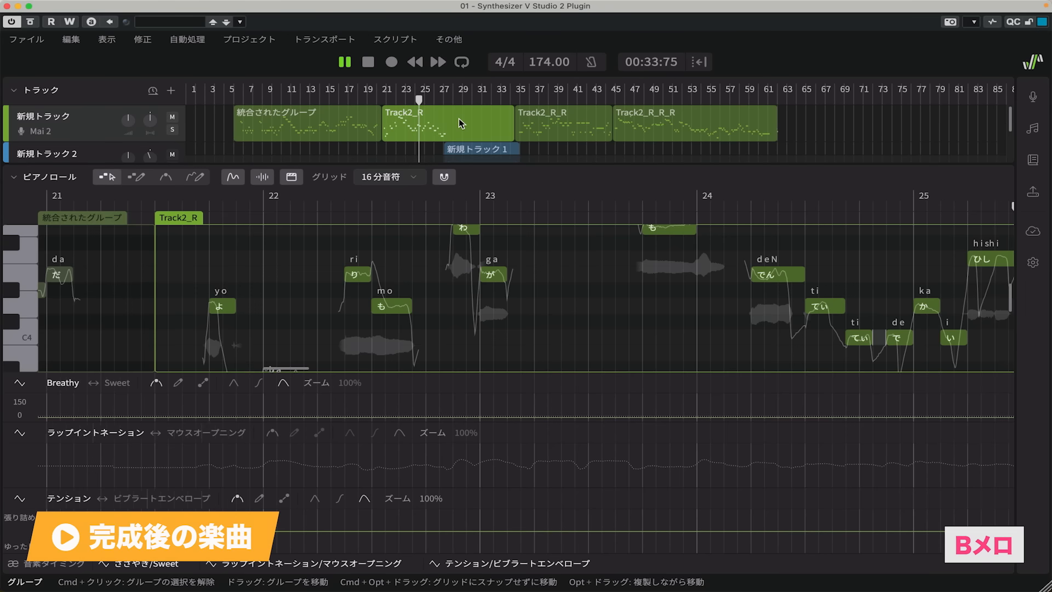
pyautogui.click(475, 147)
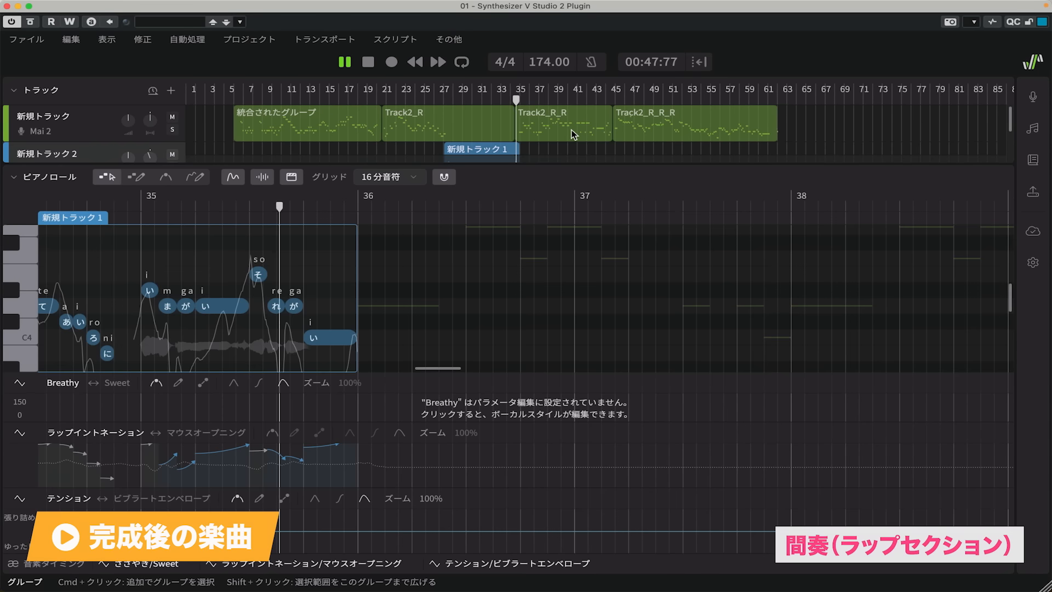
pyautogui.click(571, 134)
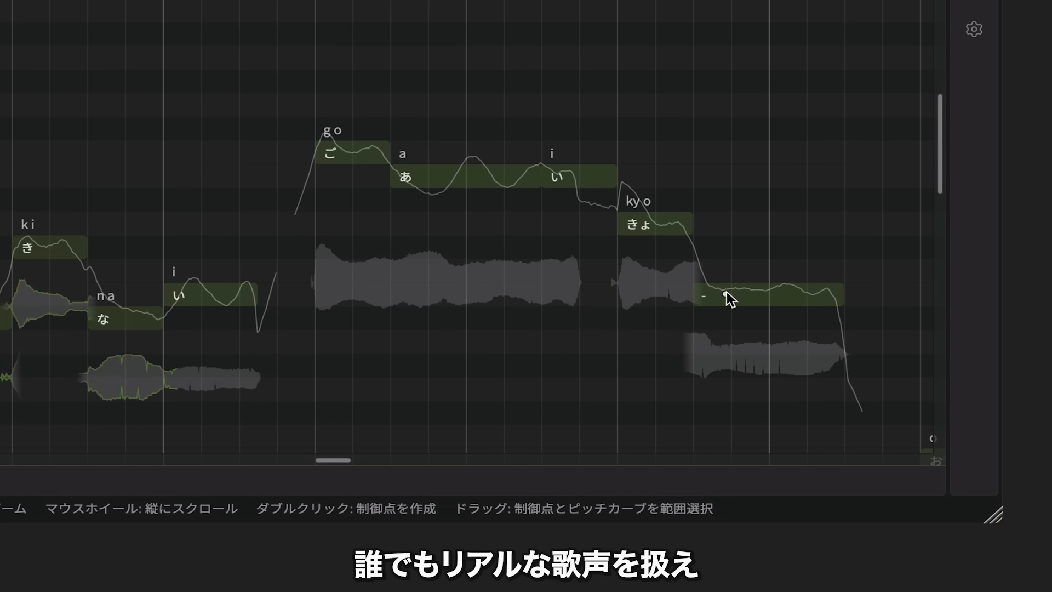
# Add three pitch control points along the sustained "-" note that follows きょ
pyautogui.doubleClick(725, 293)
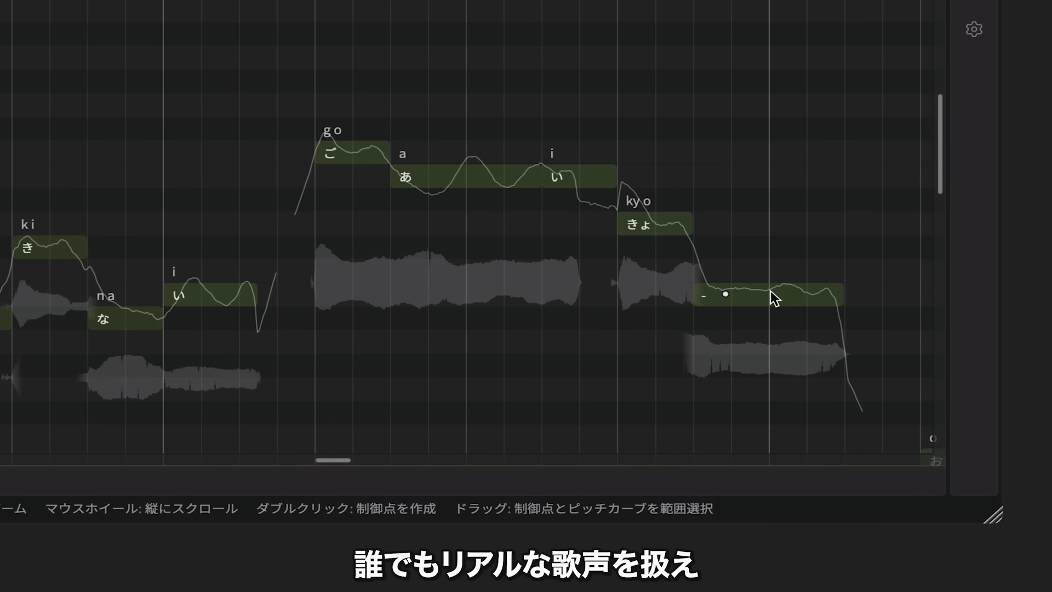
pyautogui.doubleClick(770, 291)
pyautogui.doubleClick(814, 294)
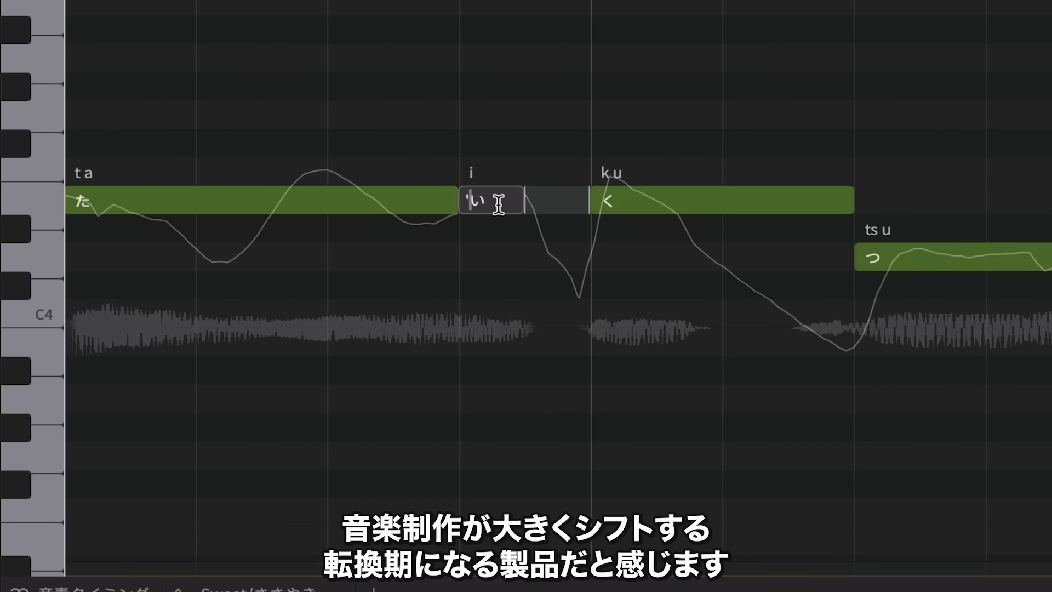
# Commit the lyric 'い on the note before く, and move the boundary between the phonemes o and N later
pyautogui.press('Return')
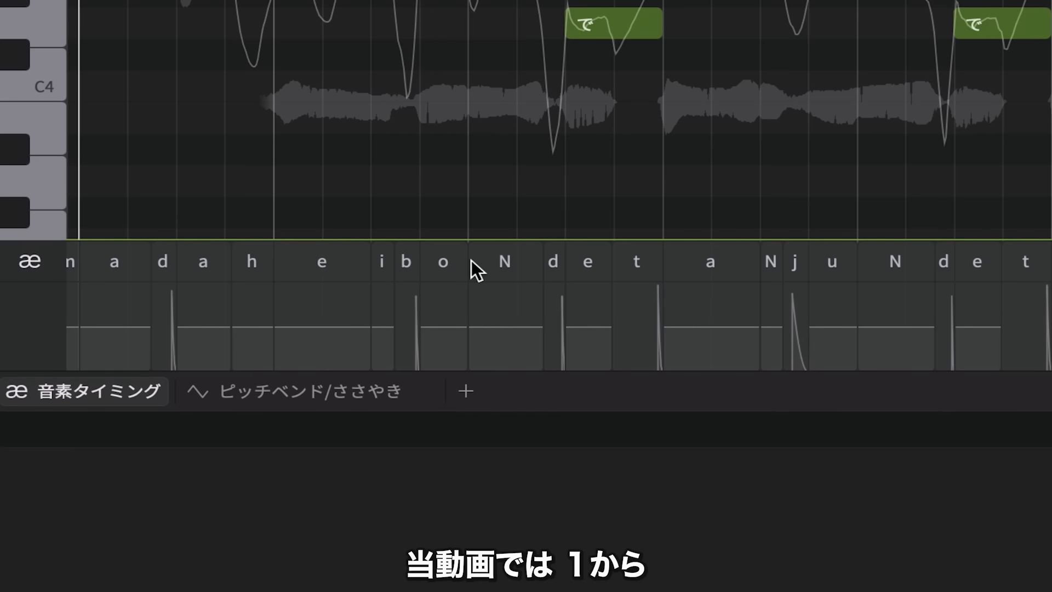
pyautogui.moveTo(470, 262); pyautogui.dragTo(502, 260)
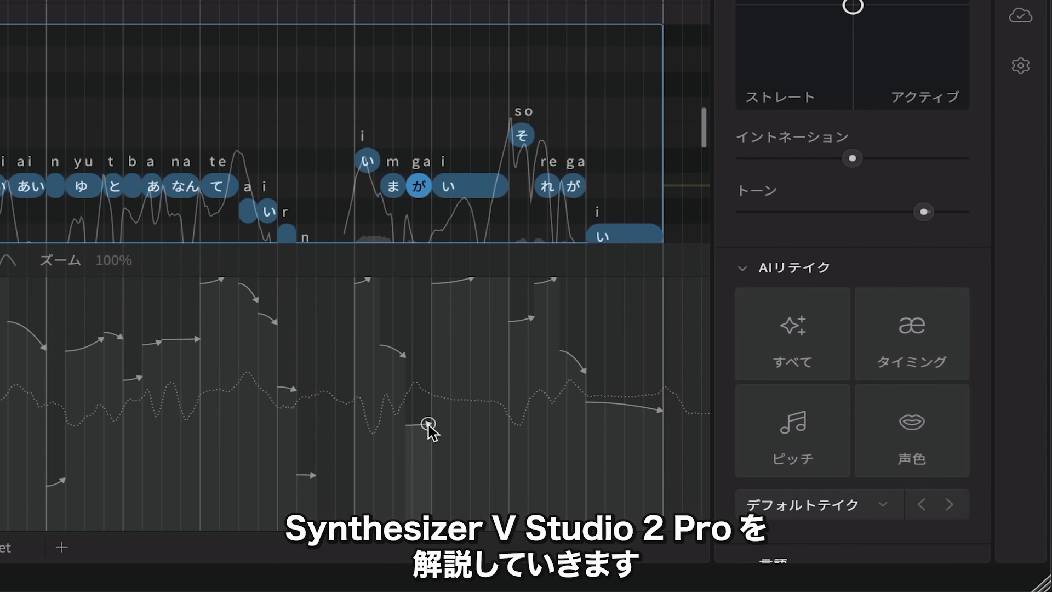
# Lower the end of the rap intonation curve on the が note so that it falls steeply
pyautogui.moveTo(429, 429)
pyautogui.mouseDown()
pyautogui.moveTo(451, 320)
pyautogui.moveTo(422, 446)
pyautogui.moveTo(430, 504)
pyautogui.mouseUp()
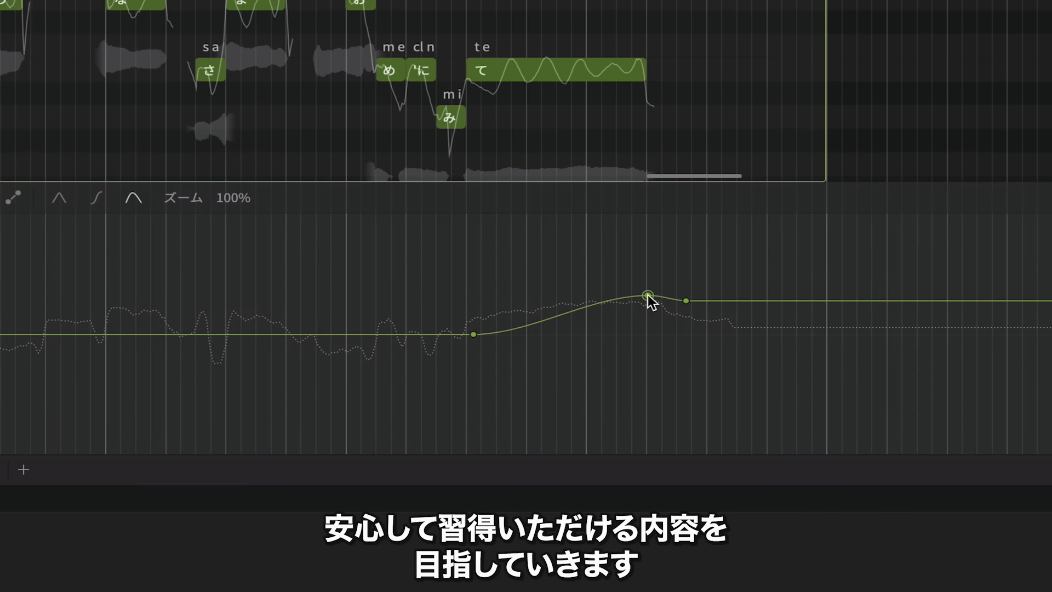
pyautogui.moveTo(647, 296); pyautogui.dragTo(684, 306)
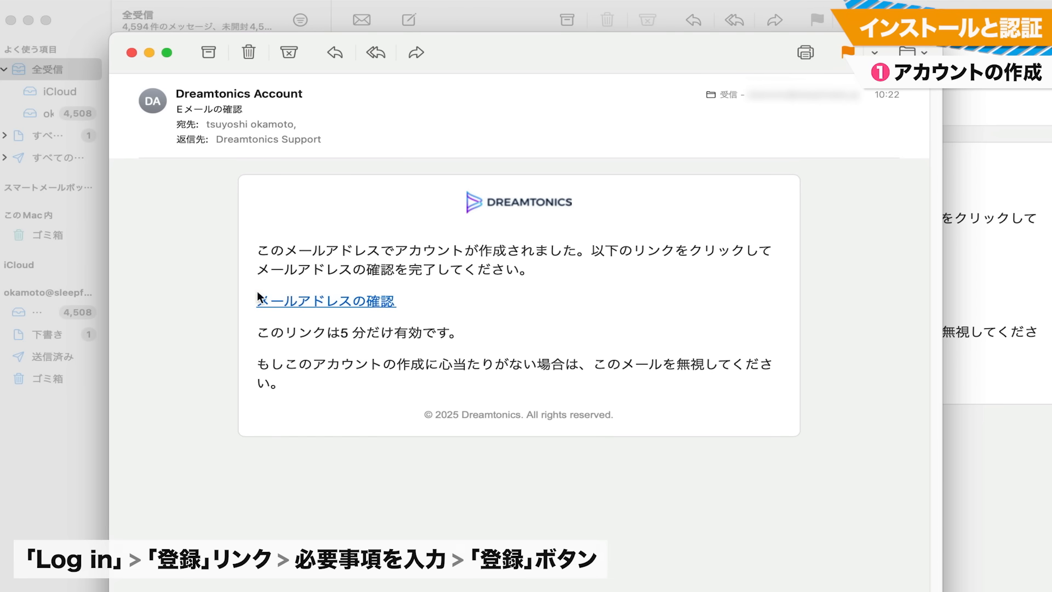
# Verify the e-mail address through the link in the Dreamtonics message, and open the account information on the website
pyautogui.click(346, 303)
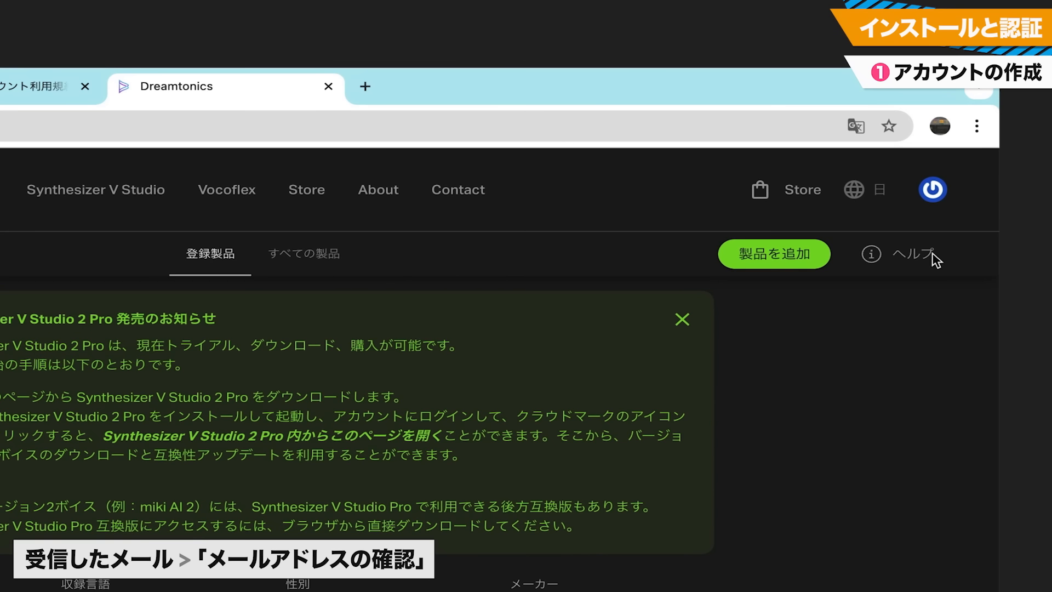
pyautogui.click(933, 191)
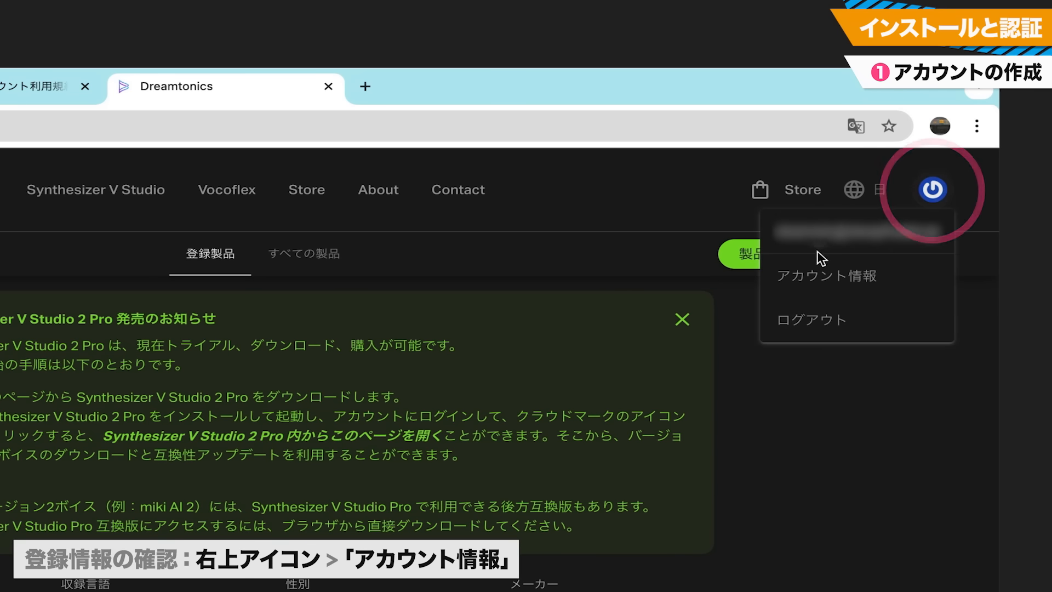
pyautogui.click(811, 273)
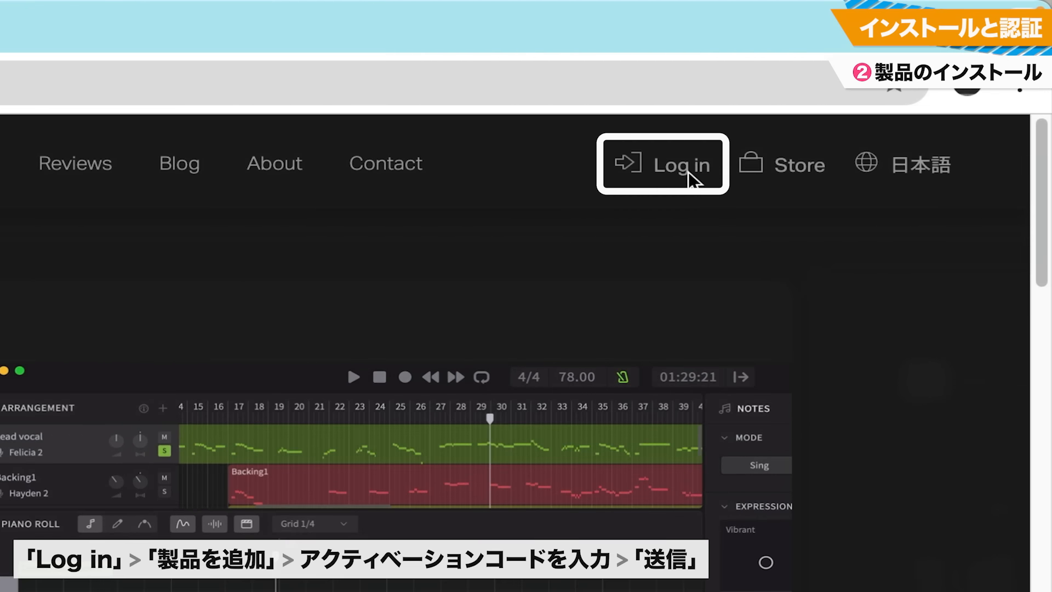
# Log in on the Dreamtonics site, paste the product's activation code into the add-product form and submit it
pyautogui.click(868, 82)
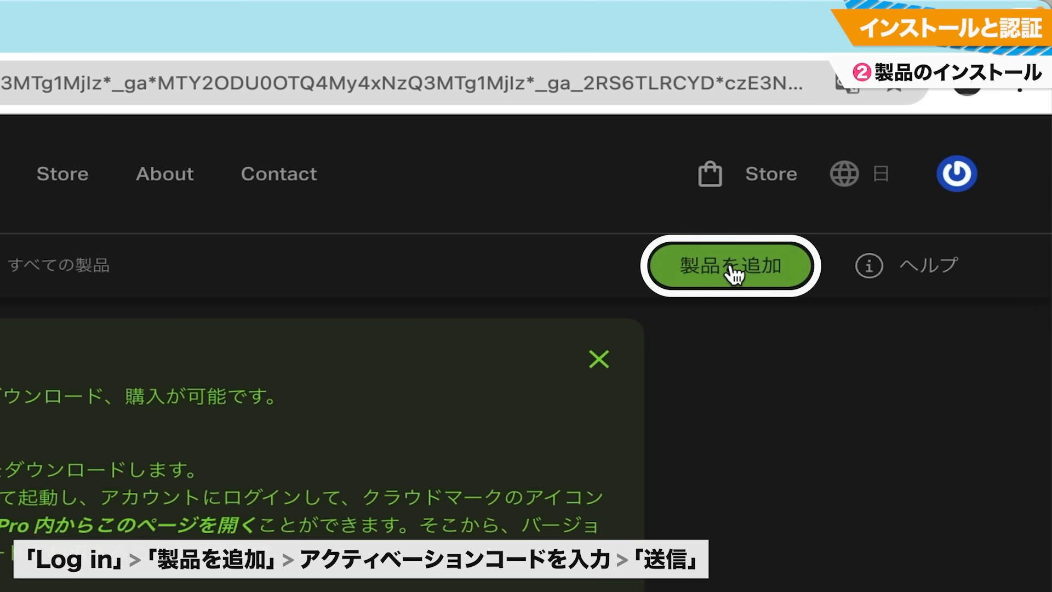
pyautogui.click(893, 135)
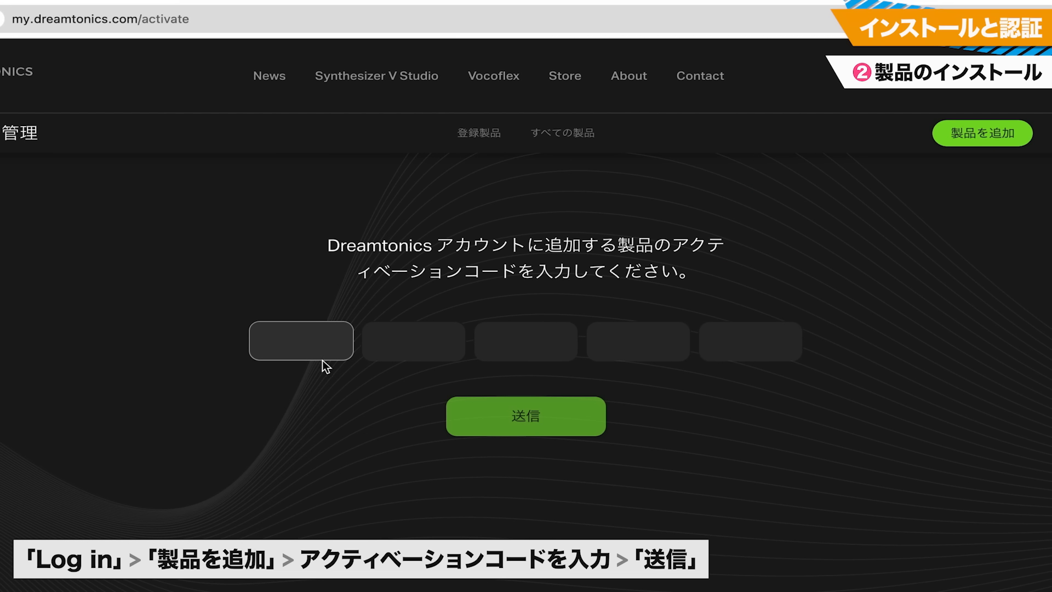
pyautogui.hotkey('ctrl', 'v')
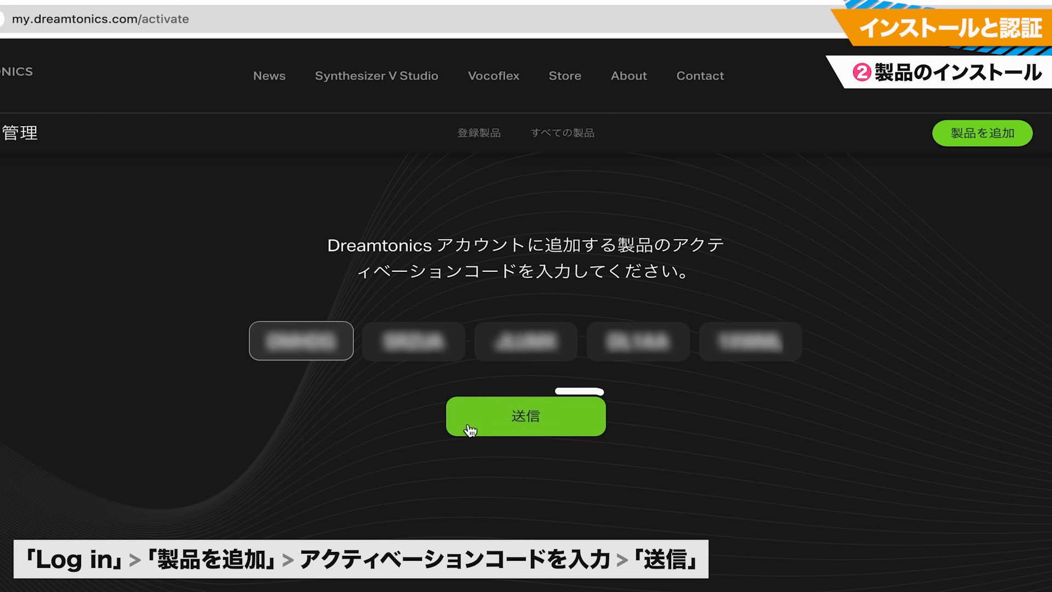
pyautogui.click(524, 421)
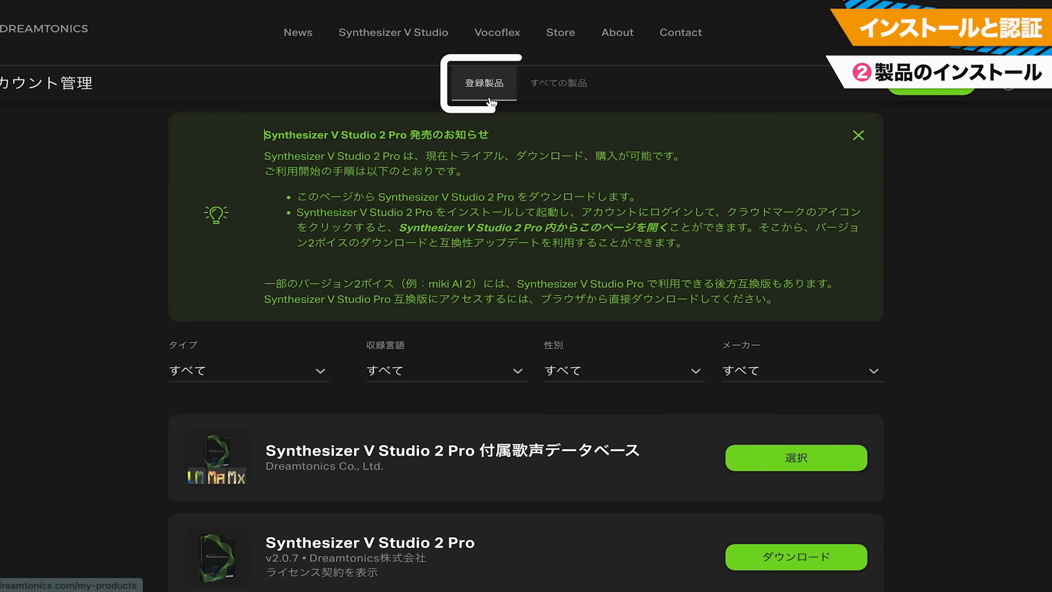
# Download Synthesizer V Studio 2 Pro from the registered products list and open the downloaded installer package
pyautogui.scroll(-1, 857, 270)
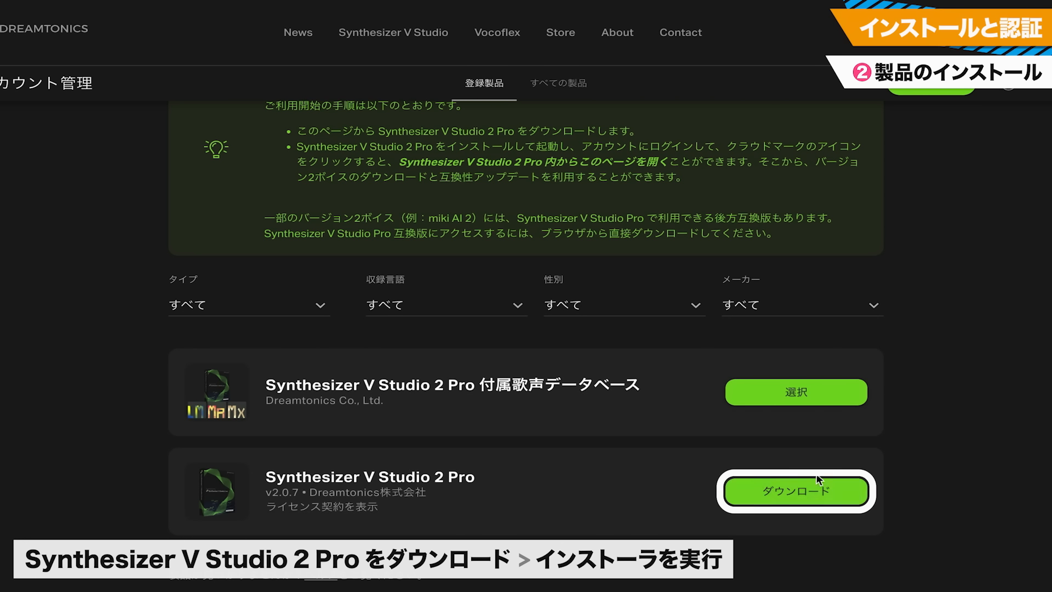
pyautogui.click(808, 489)
pyautogui.click(619, 342)
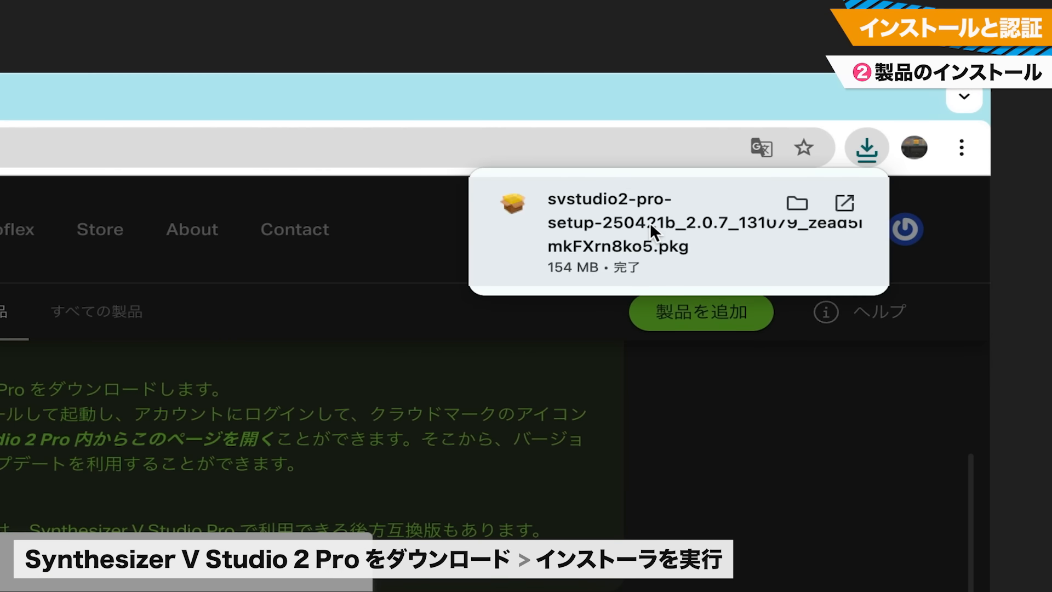
pyautogui.click(649, 222)
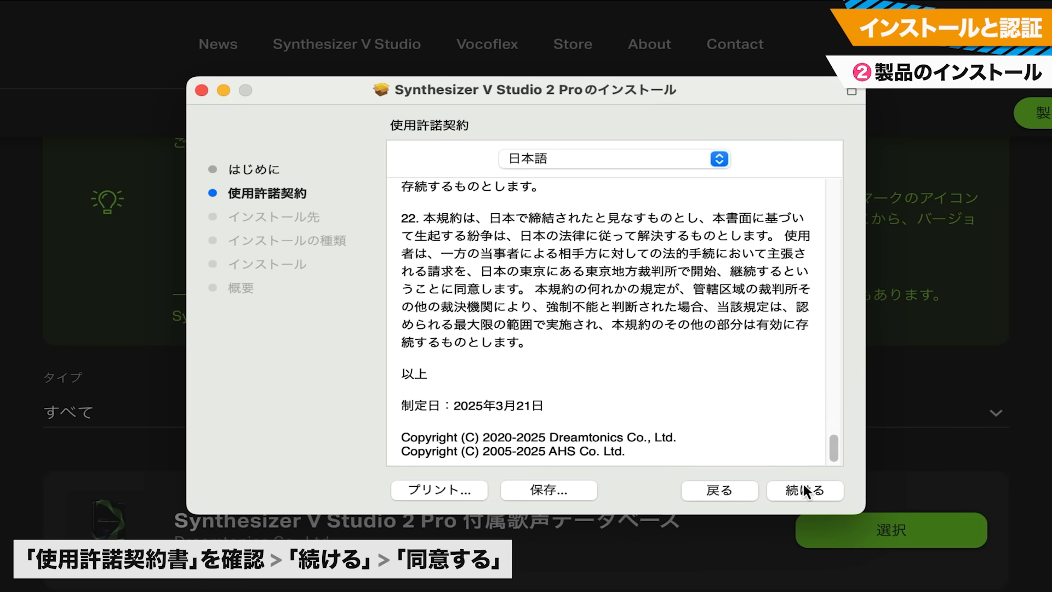
# Agree to the license terms and run the standard installation at the default location, authorizing it with the computer's password
pyautogui.click(805, 490)
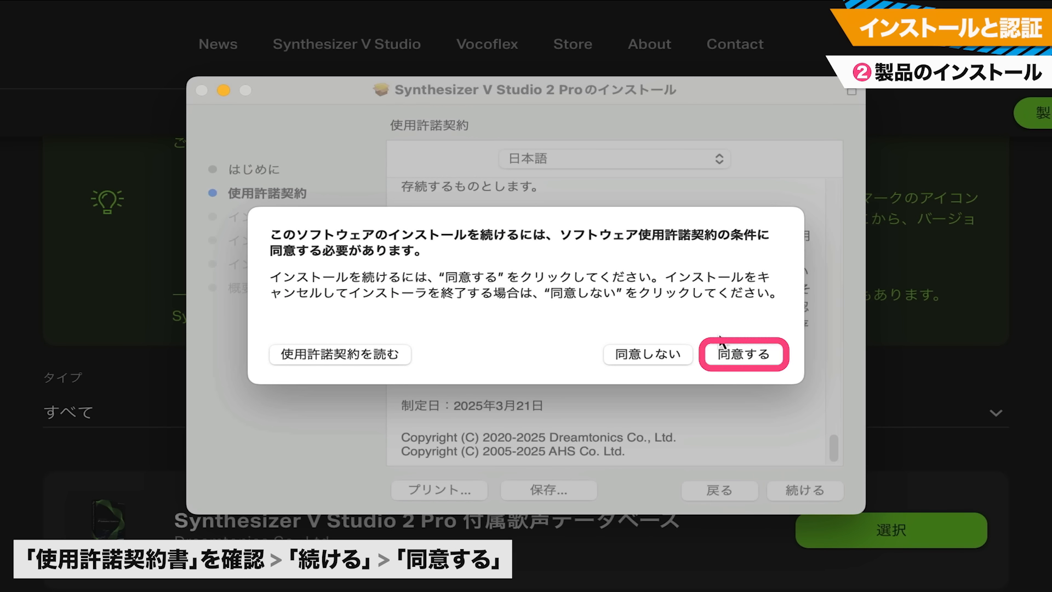
pyautogui.click(767, 361)
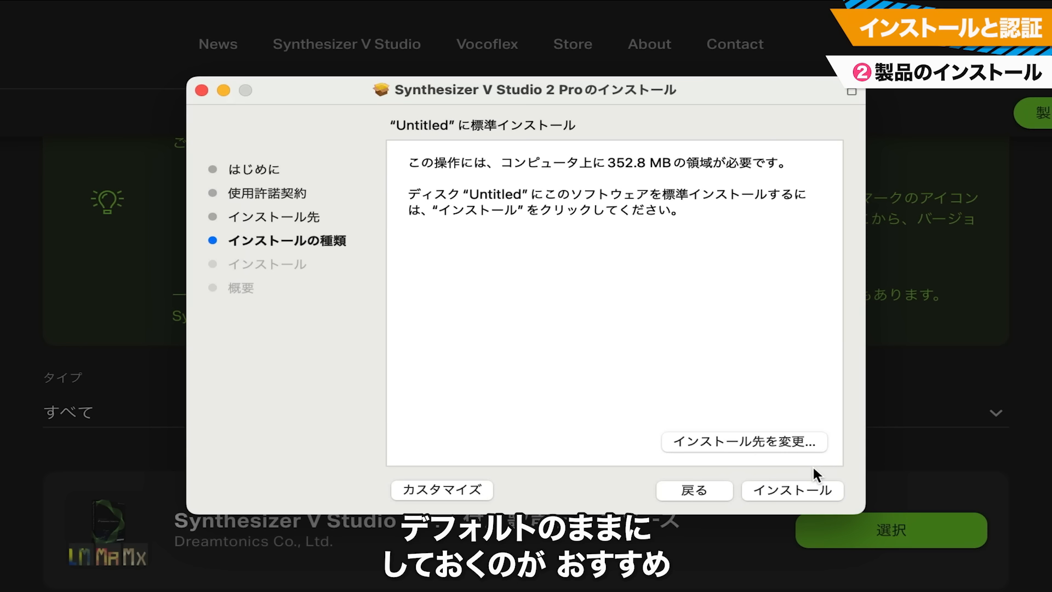
pyautogui.click(803, 488)
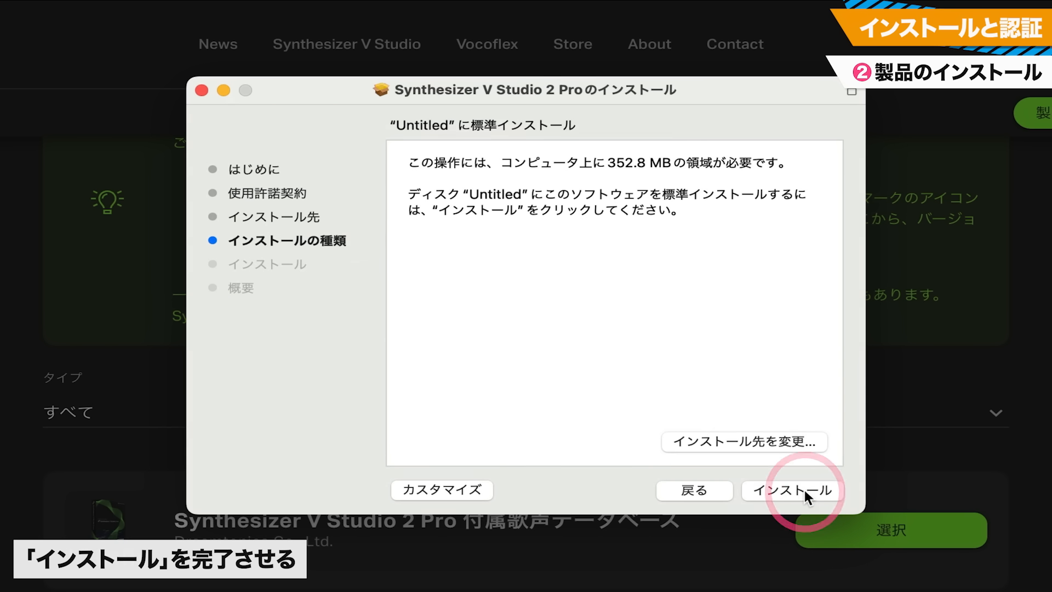
pyautogui.write('••••••••••')
pyautogui.click(586, 326)
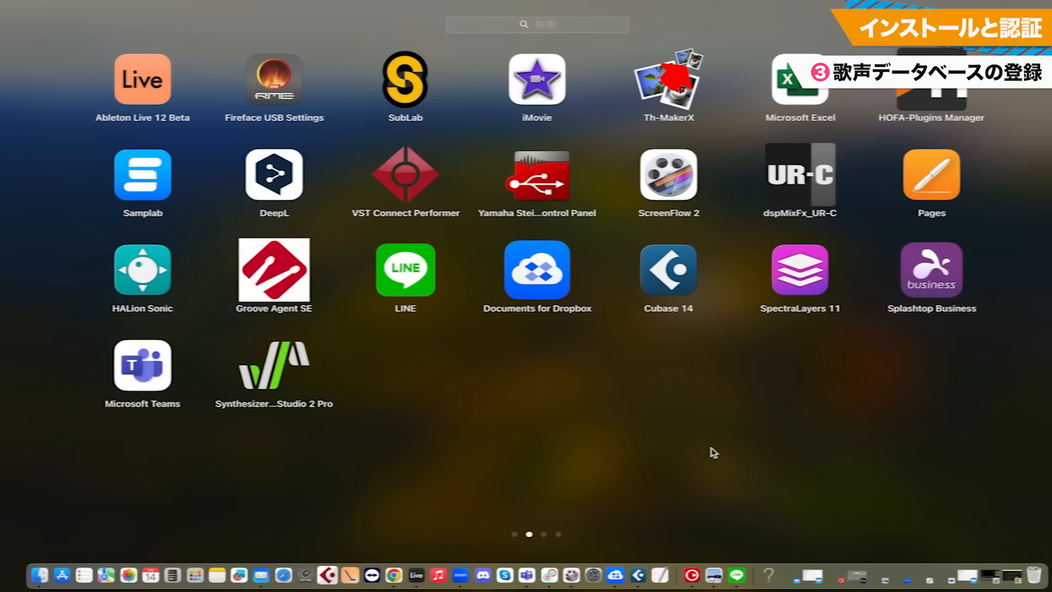
# Launch Synthesizer V Studio 2 Pro and log in with the Dreamtonics account, allowing the browser to open the application
pyautogui.click(264, 363)
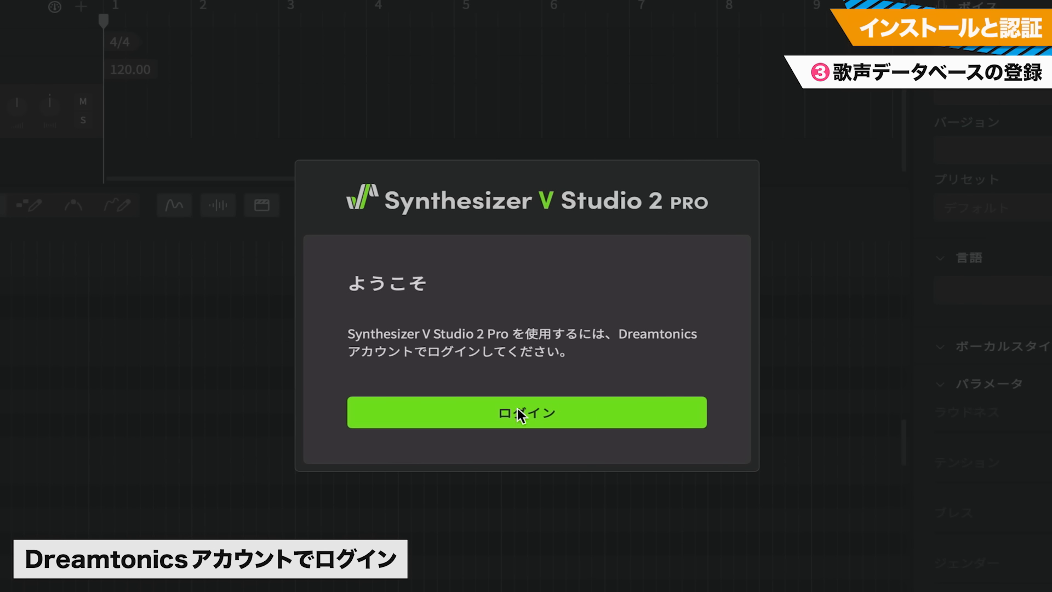
pyautogui.click(515, 412)
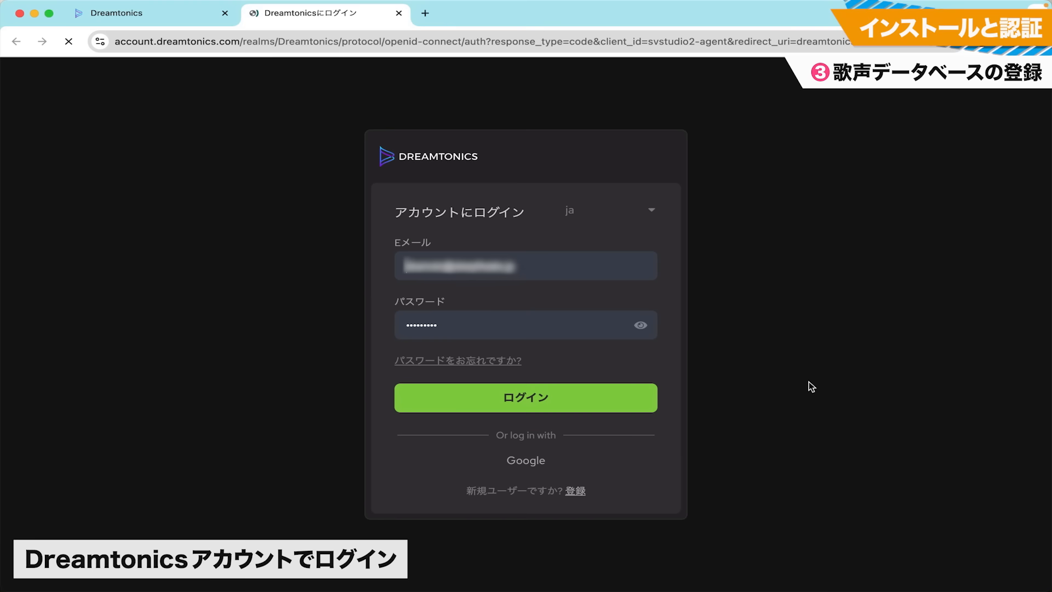
pyautogui.click(527, 396)
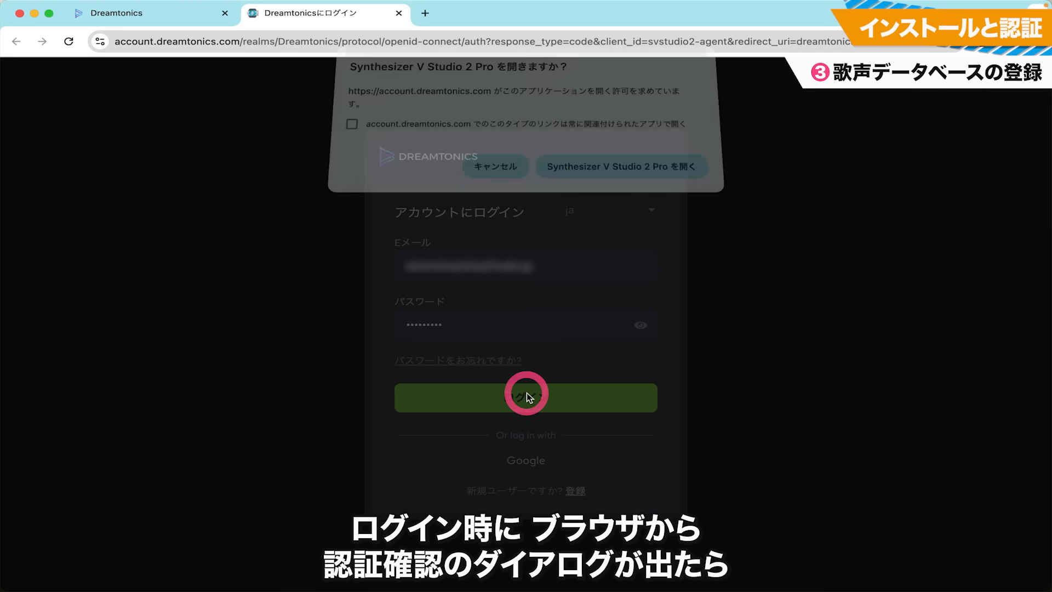
pyautogui.click(630, 175)
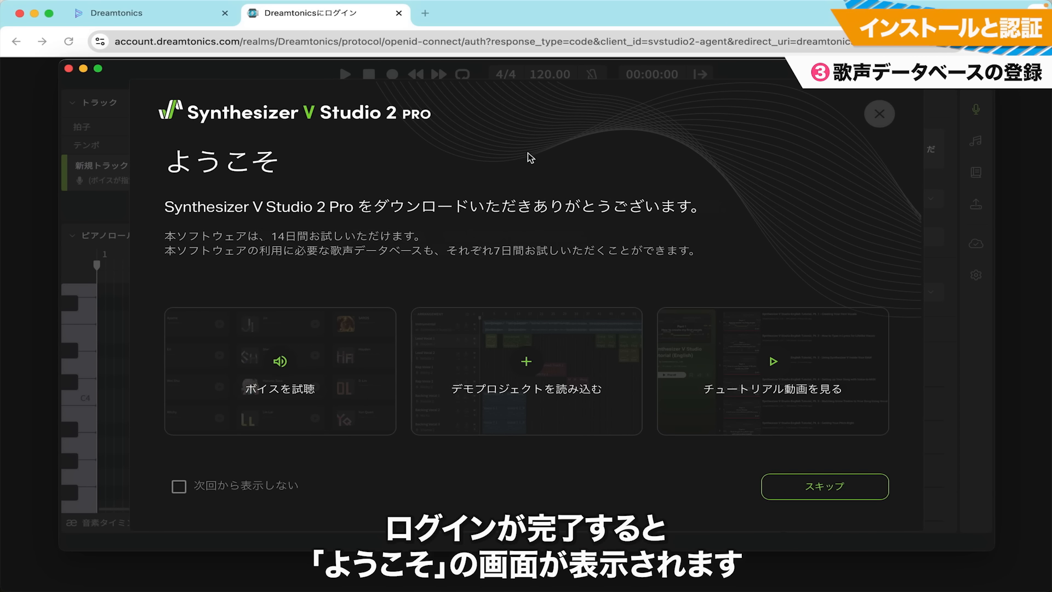
# Close the welcome screen and open the bundled voice database selection in the in-app product management
pyautogui.click(881, 118)
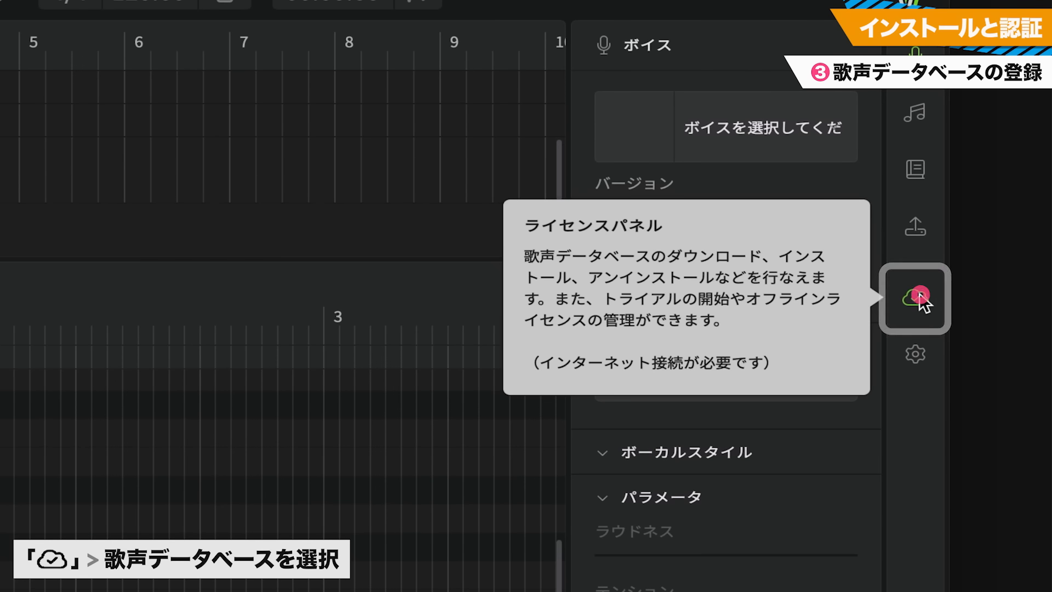
pyautogui.click(919, 297)
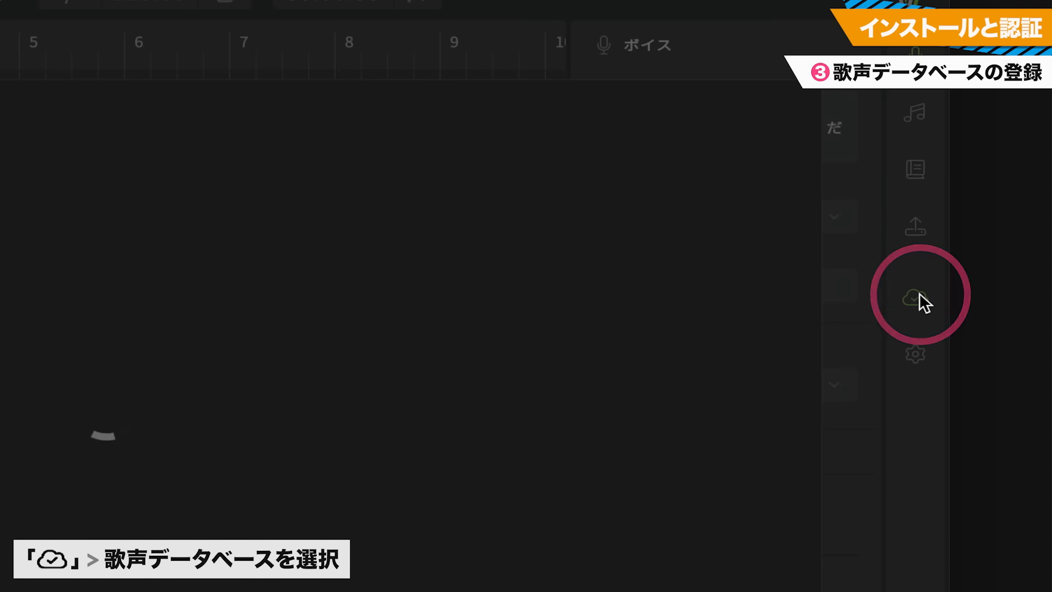
pyautogui.scroll(-4, 809, 320)
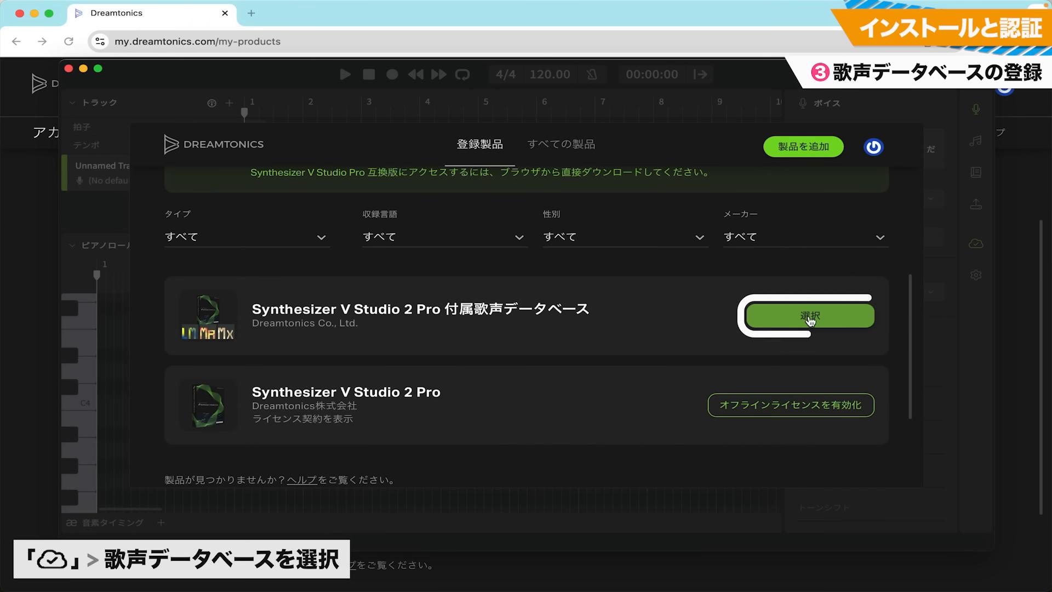
pyautogui.click(810, 317)
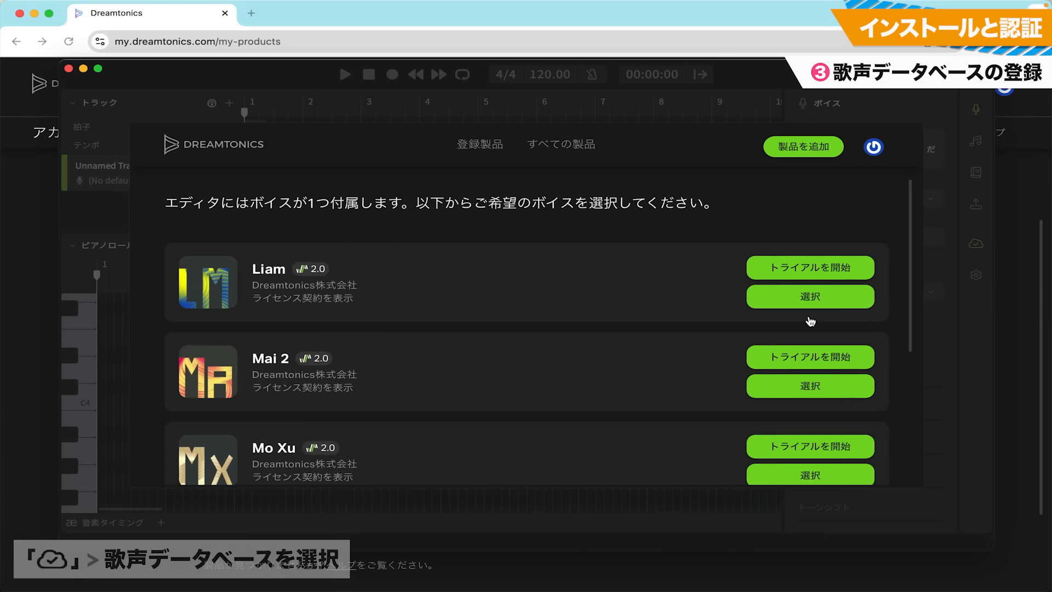
pyautogui.scroll(-1, 908, 196)
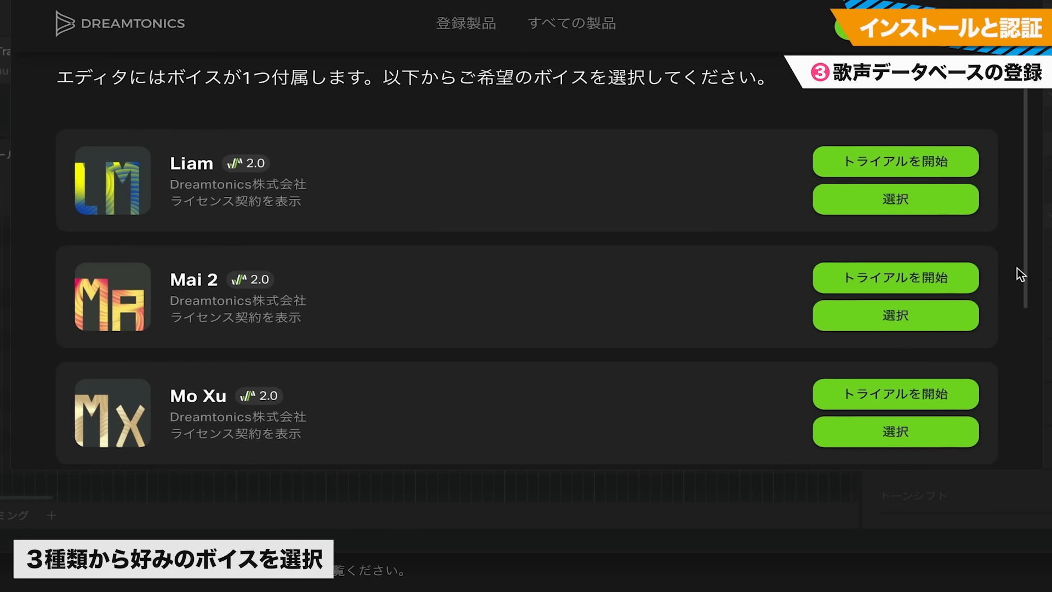
# Select Mai 2 as the bundled voice, then download and install its voice database
pyautogui.click(899, 321)
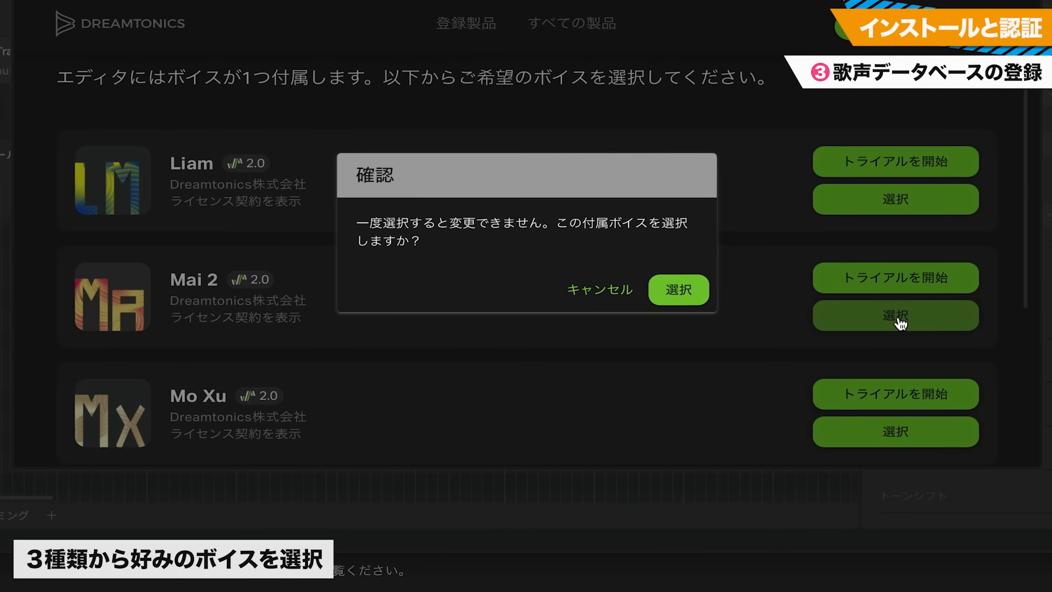
pyautogui.click(679, 289)
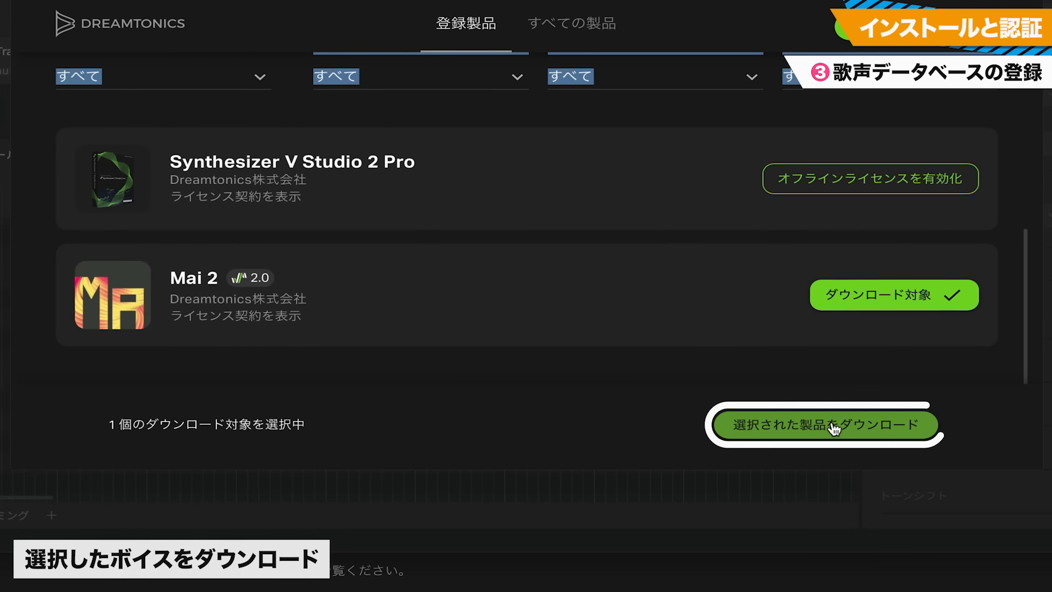
pyautogui.click(831, 425)
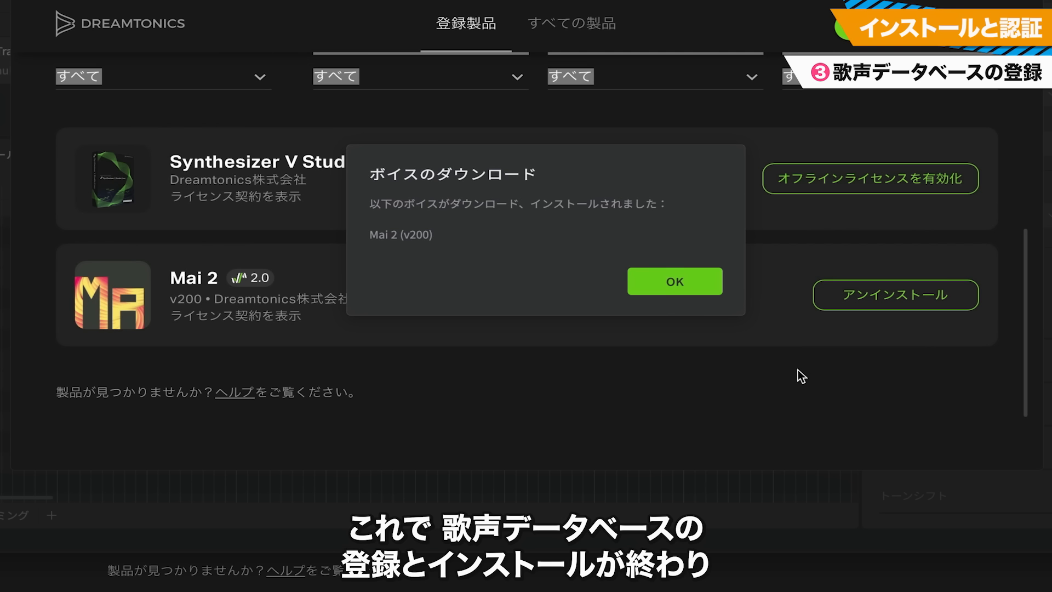
pyautogui.click(686, 285)
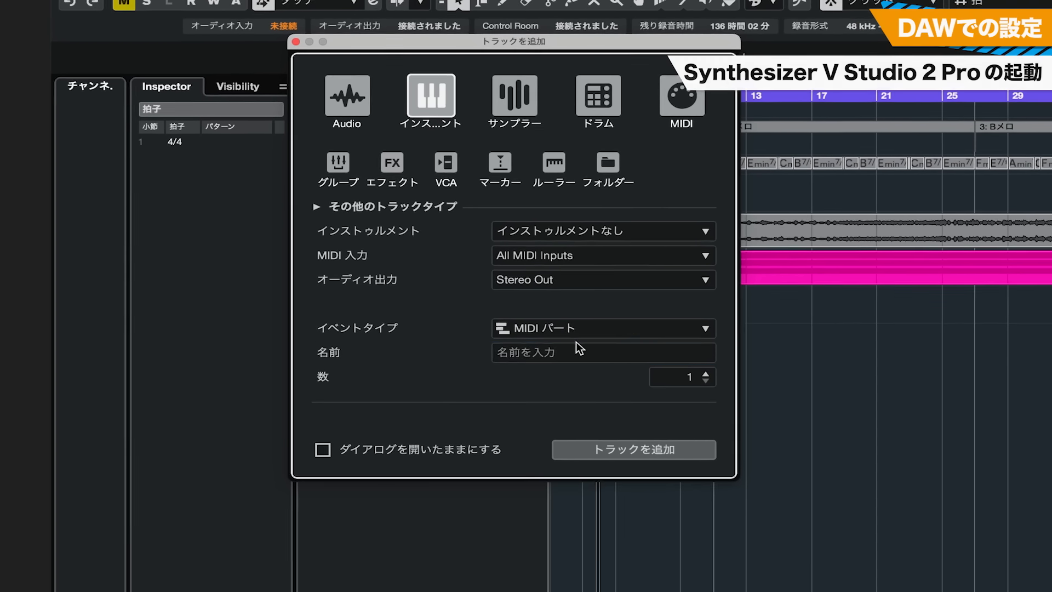
# Add an instrument track named SV2 and assign Synthesizer V Studio 2 Plugin as its instrument
pyautogui.click(593, 353)
pyautogui.write('S')
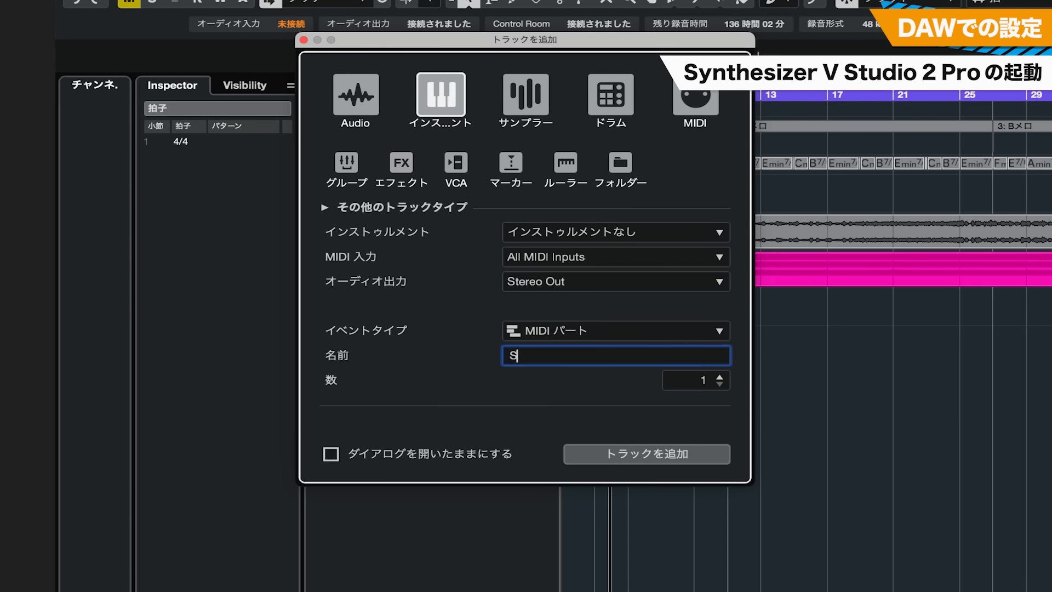
pyautogui.write('V2')
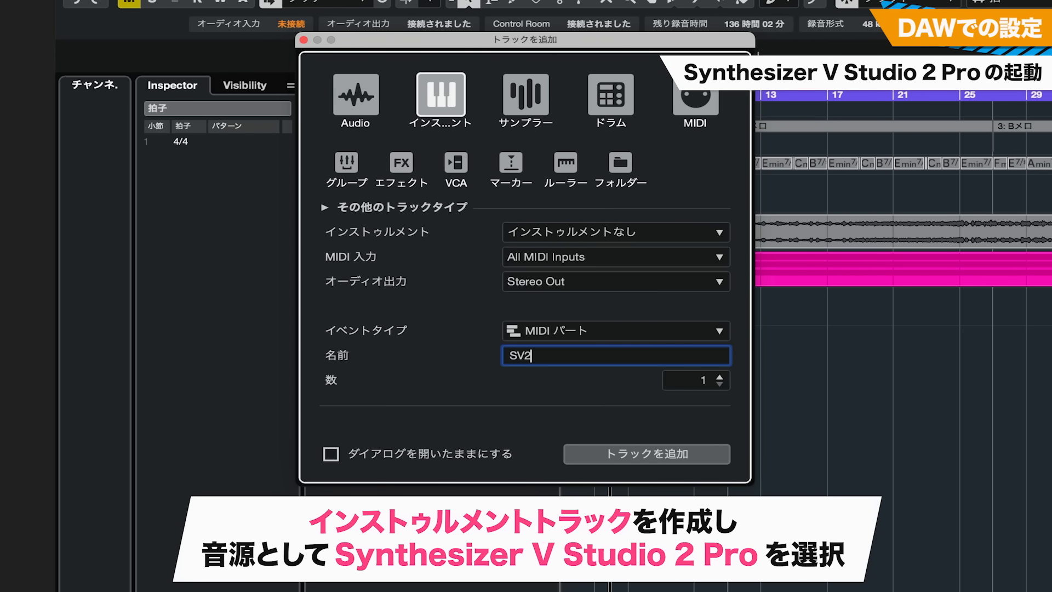
pyautogui.click(657, 455)
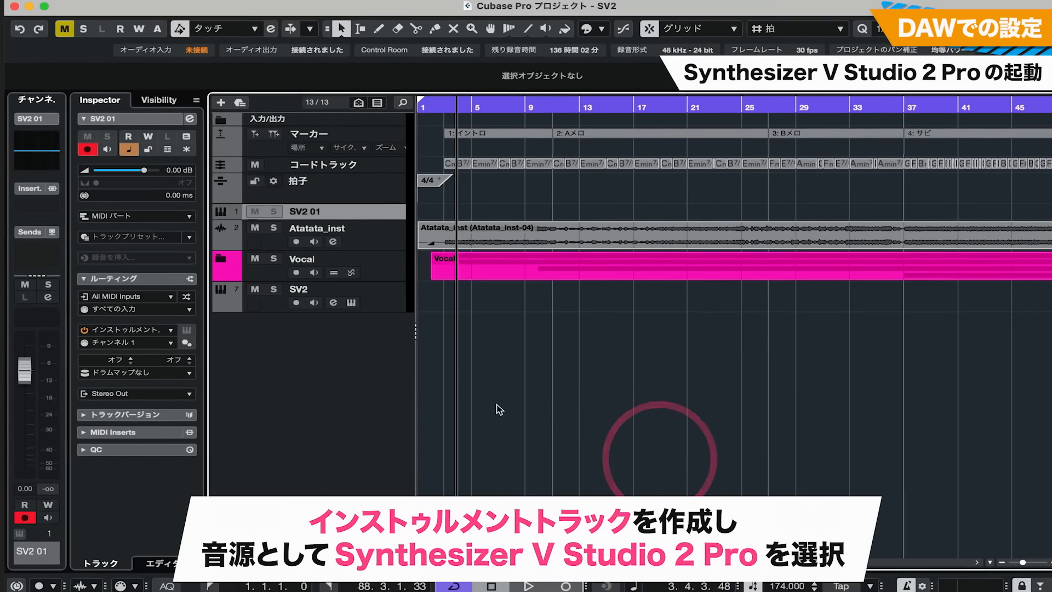
pyautogui.click(162, 330)
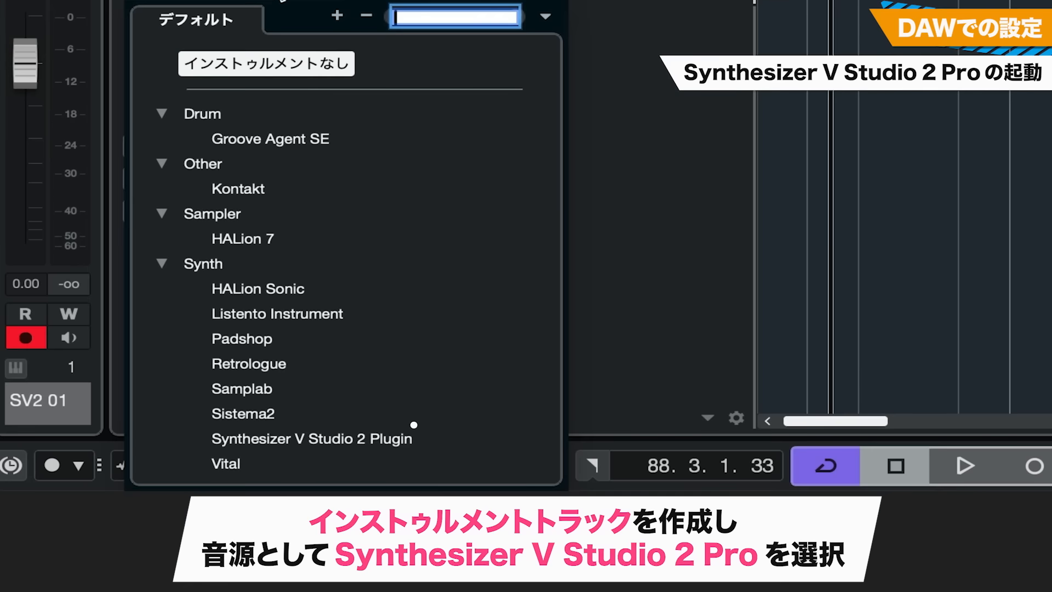
pyautogui.click(312, 439)
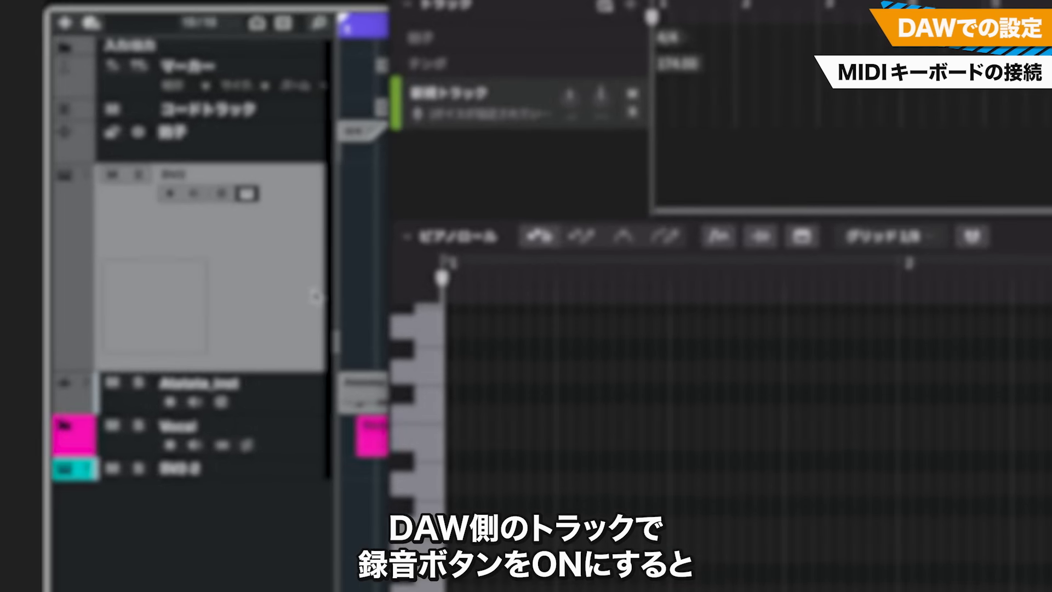
# Record-enable the SV2 track for MIDI keyboard input, and synchronize the plugin's tempo with the host
pyautogui.click(181, 187)
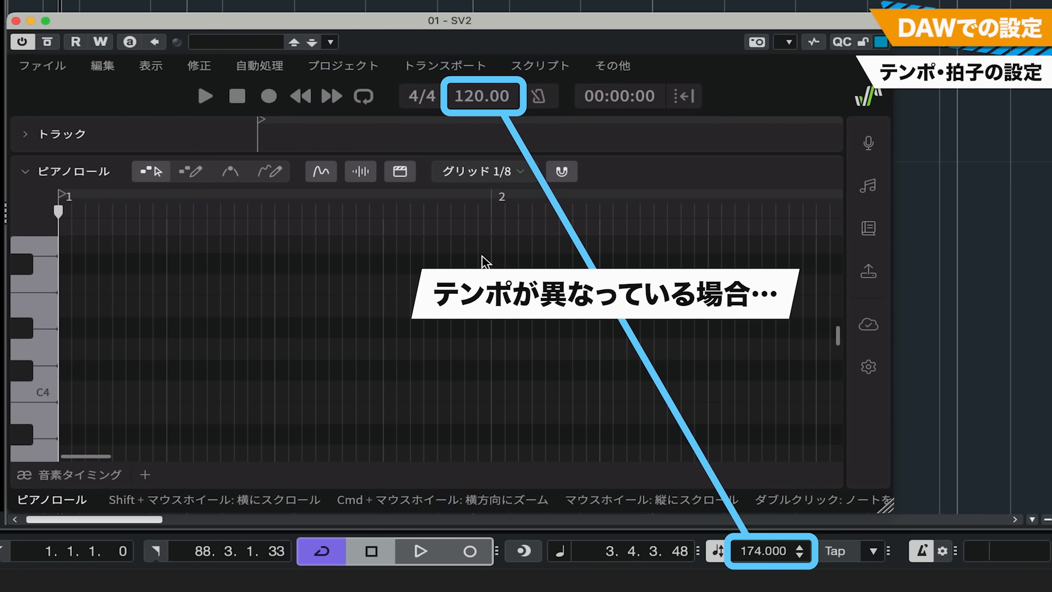
pyautogui.click(359, 65)
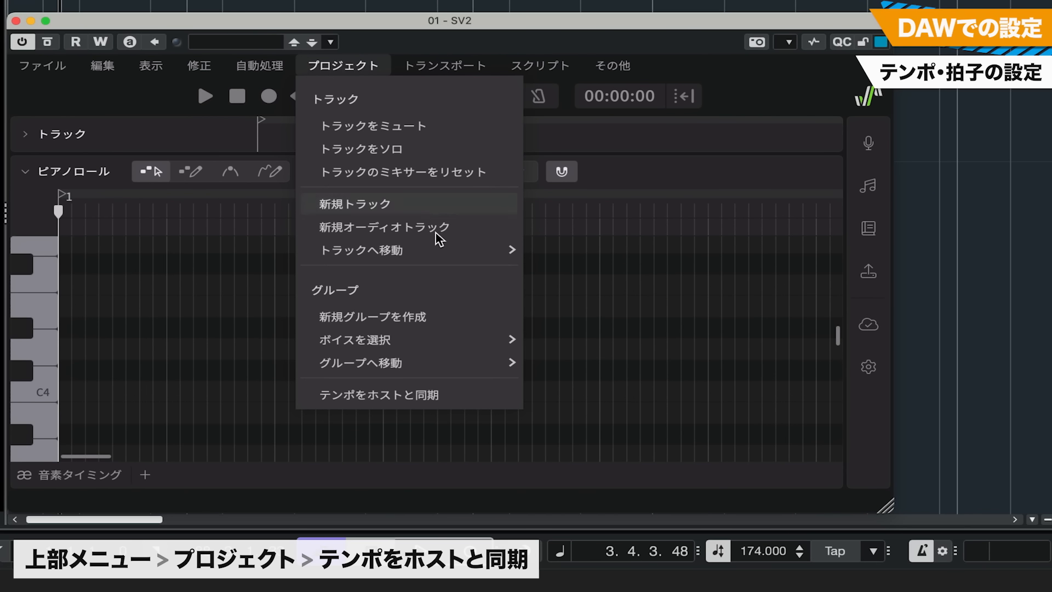
pyautogui.click(409, 394)
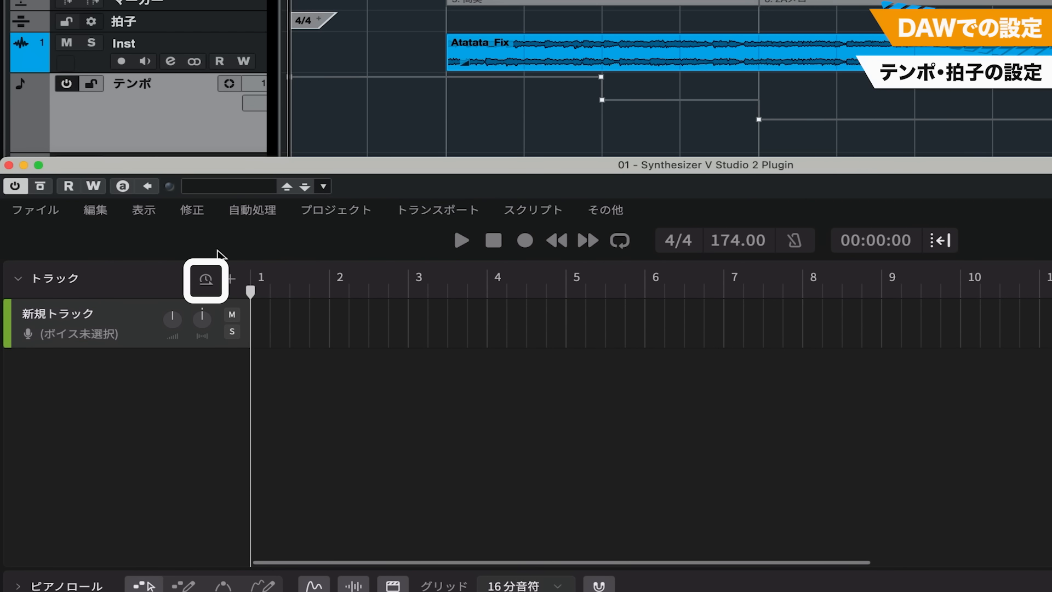
# Show the plugin's time signature and tempo lanes, and add tempo markers of 140 BPM at bar 5 and 110 BPM at bar 7
pyautogui.click(205, 280)
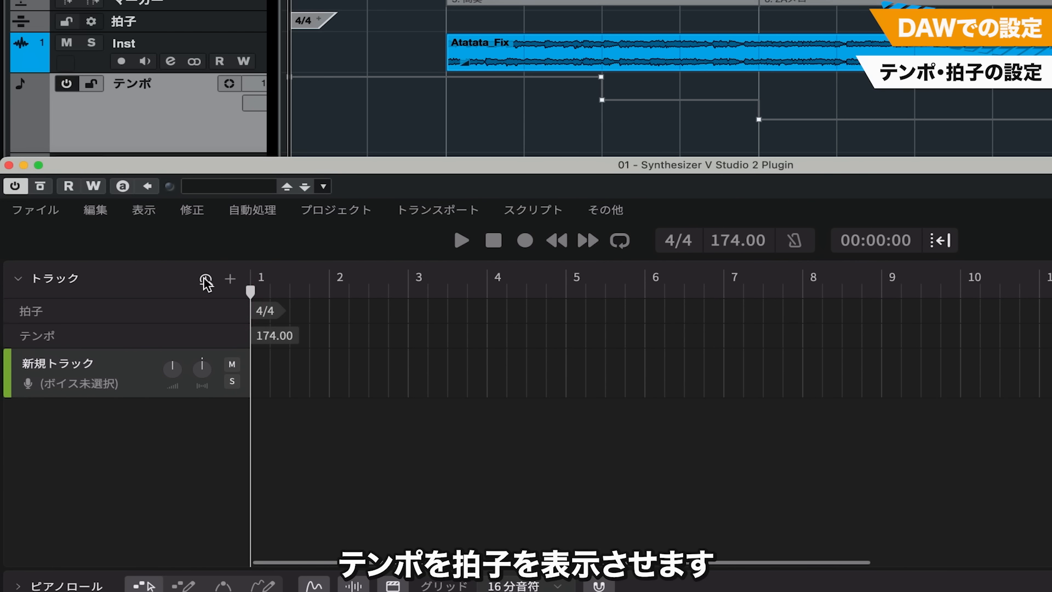
pyautogui.click(576, 335)
pyautogui.moveTo(717, 430); pyautogui.dragTo(679, 424)
pyautogui.write('140')
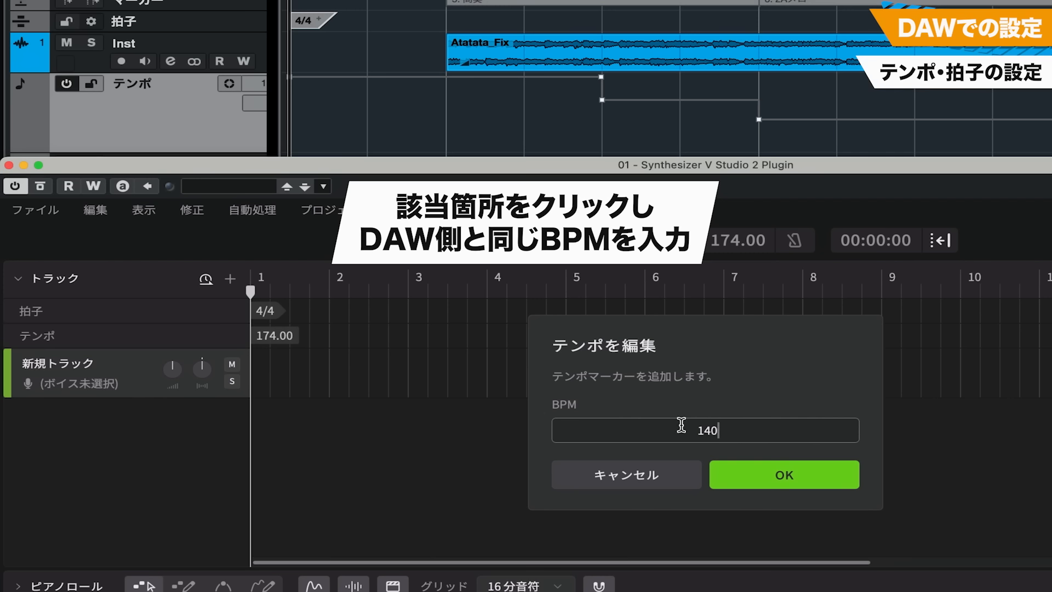
pyautogui.click(789, 463)
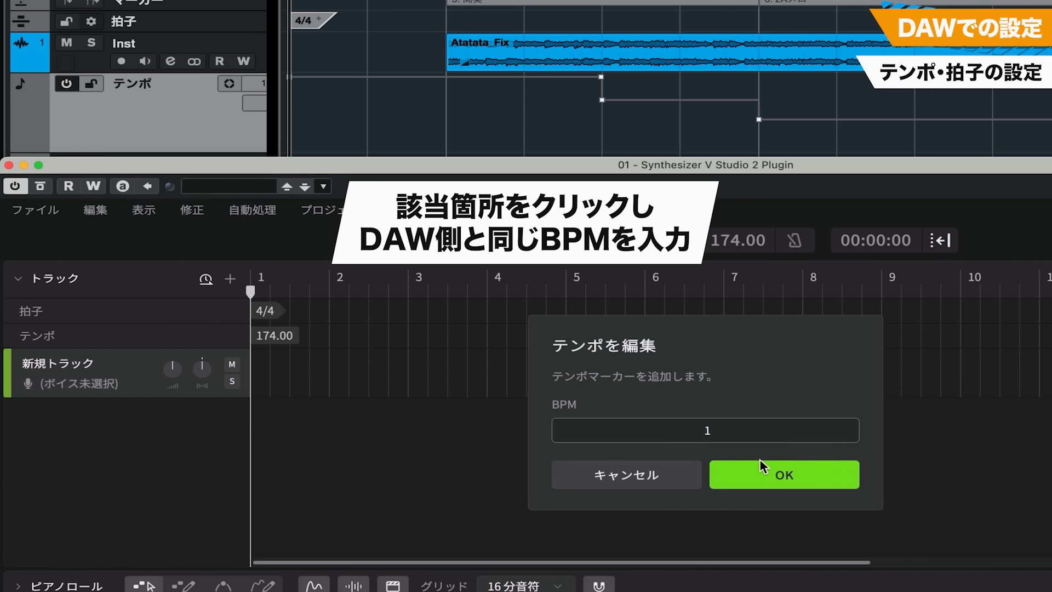
pyautogui.write('10')
pyautogui.click(771, 472)
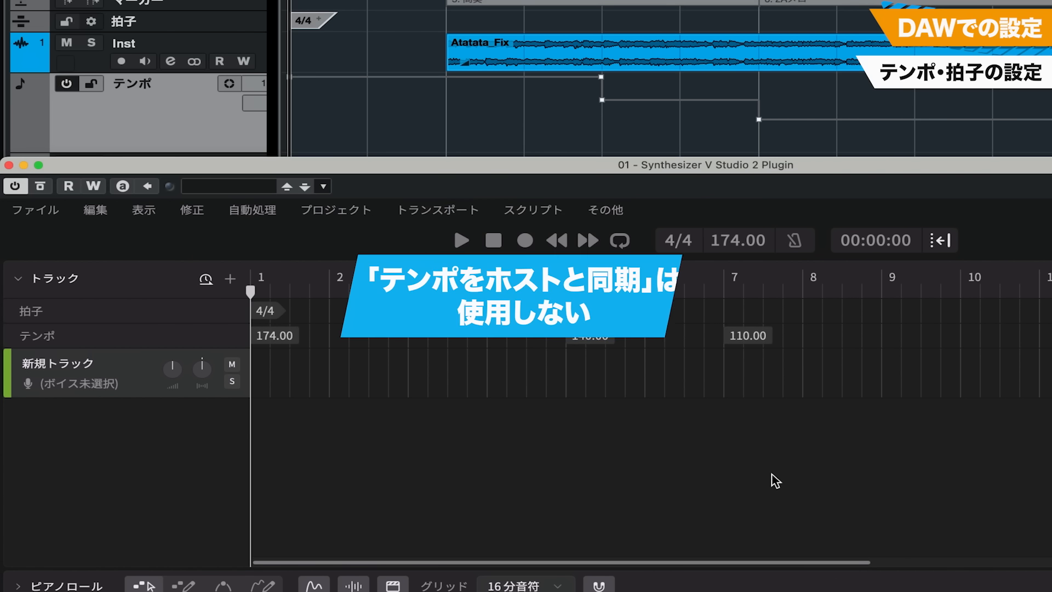
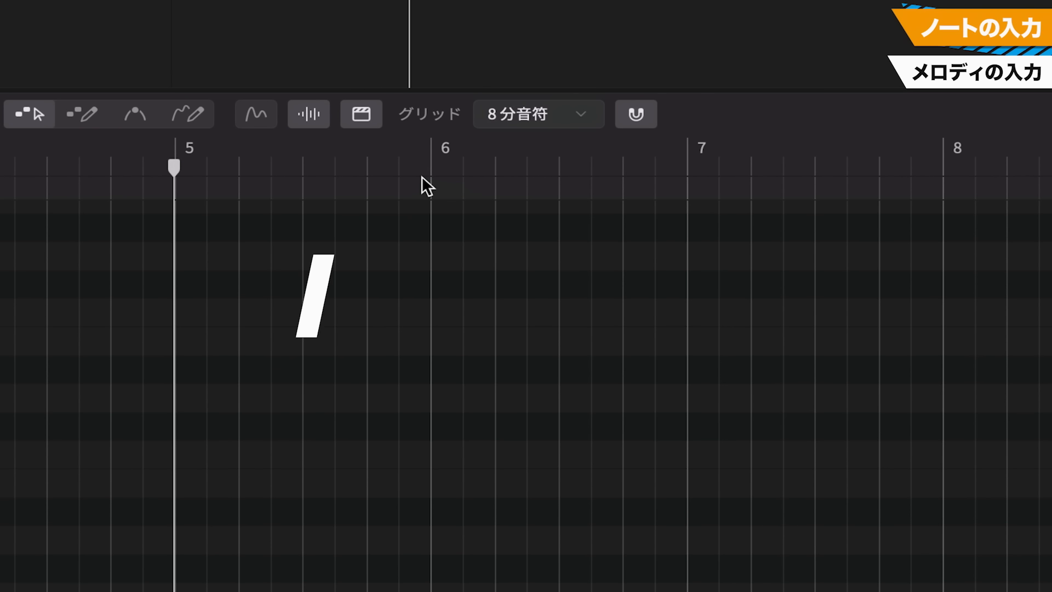
# Place the playhead at bar 6, and try the quarter-note and 16th-note grids before returning to the eighth-note grid
pyautogui.click(430, 141)
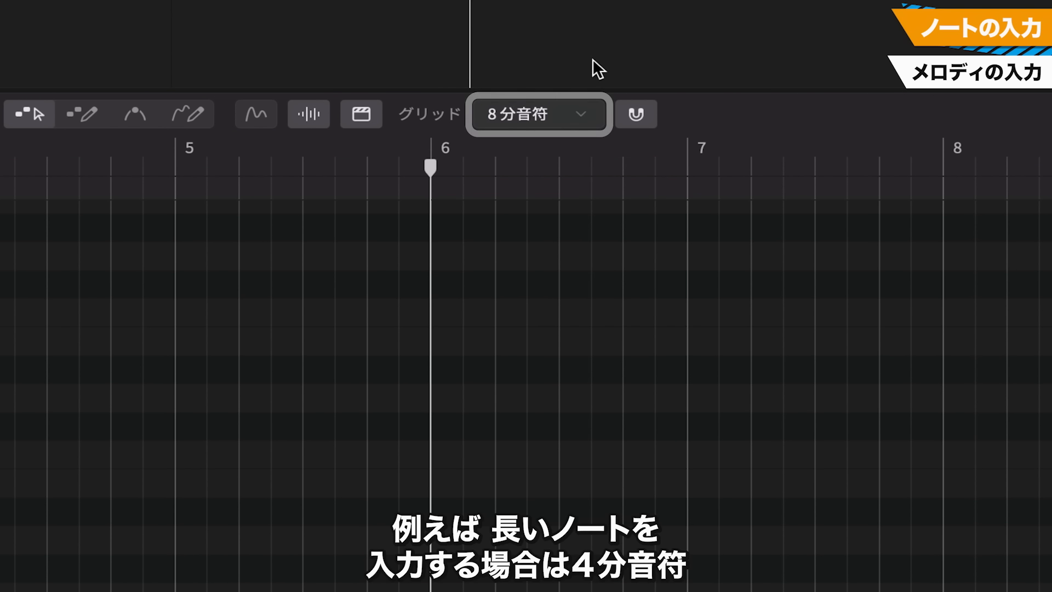
pyautogui.click(587, 115)
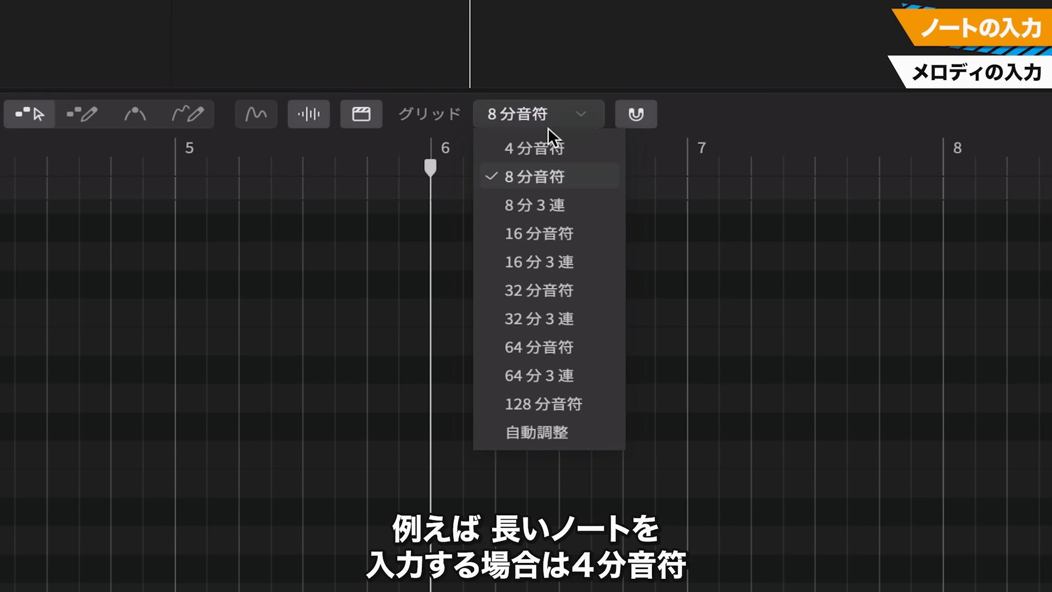
pyautogui.click(529, 149)
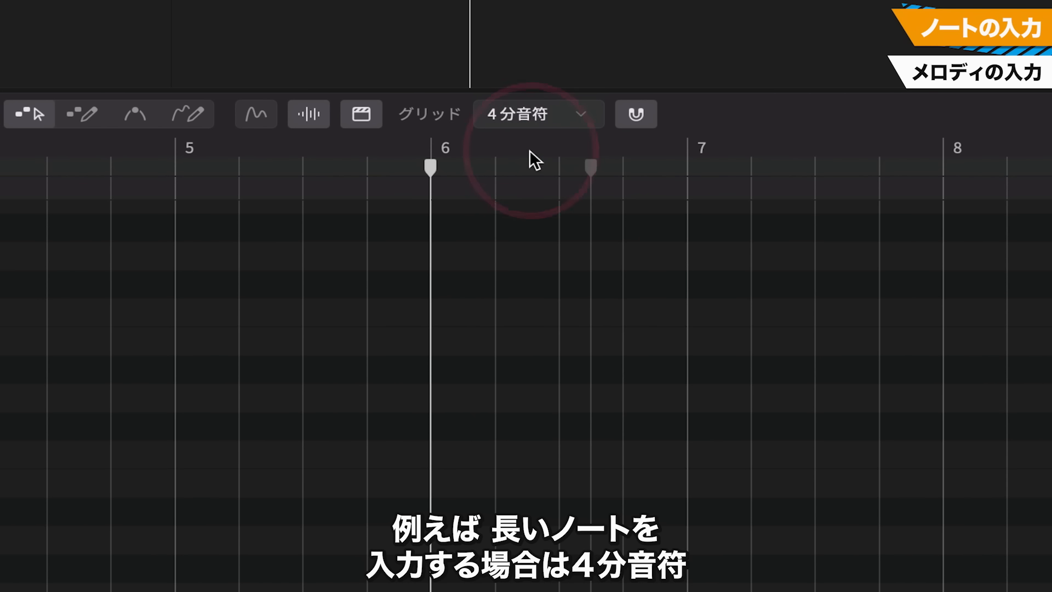
pyautogui.click(565, 113)
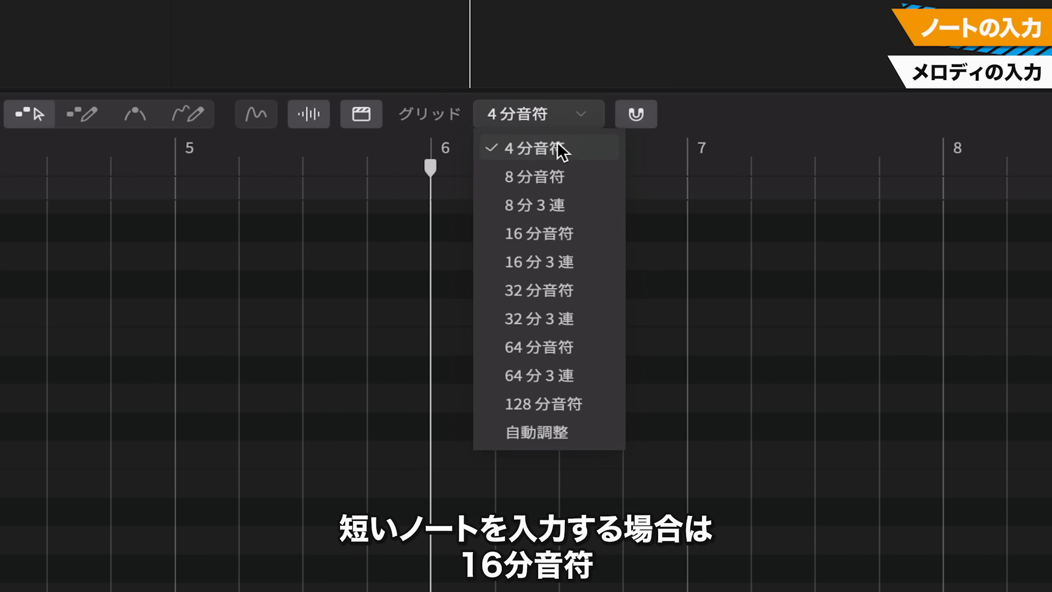
pyautogui.click(560, 224)
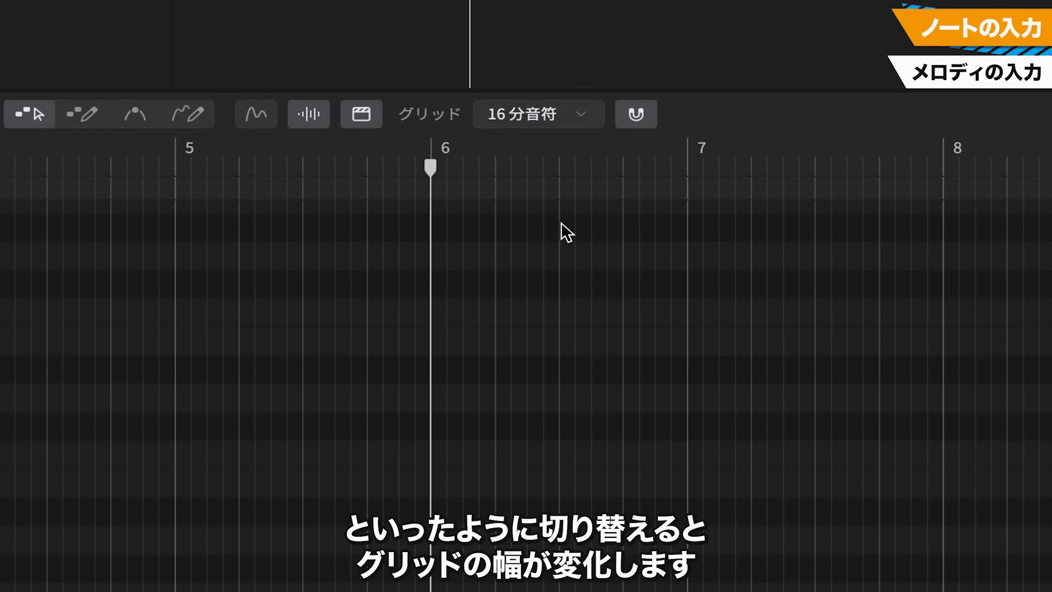
pyautogui.click(577, 115)
pyautogui.click(562, 174)
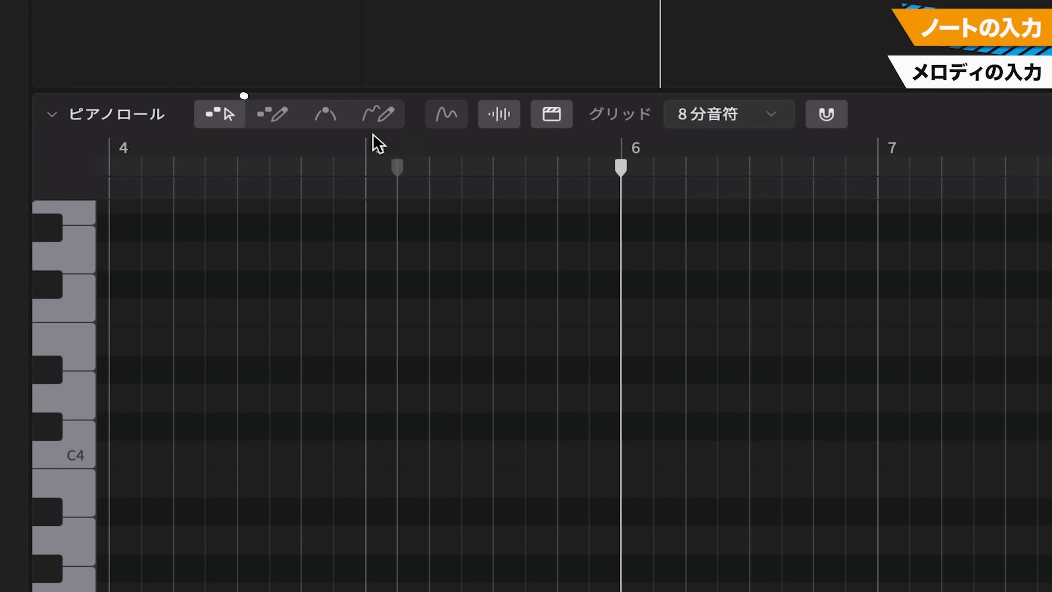
# Add a G4 note on beat 4 of bar 6, and audition pitches on the piano keyboard
pyautogui.click(231, 112)
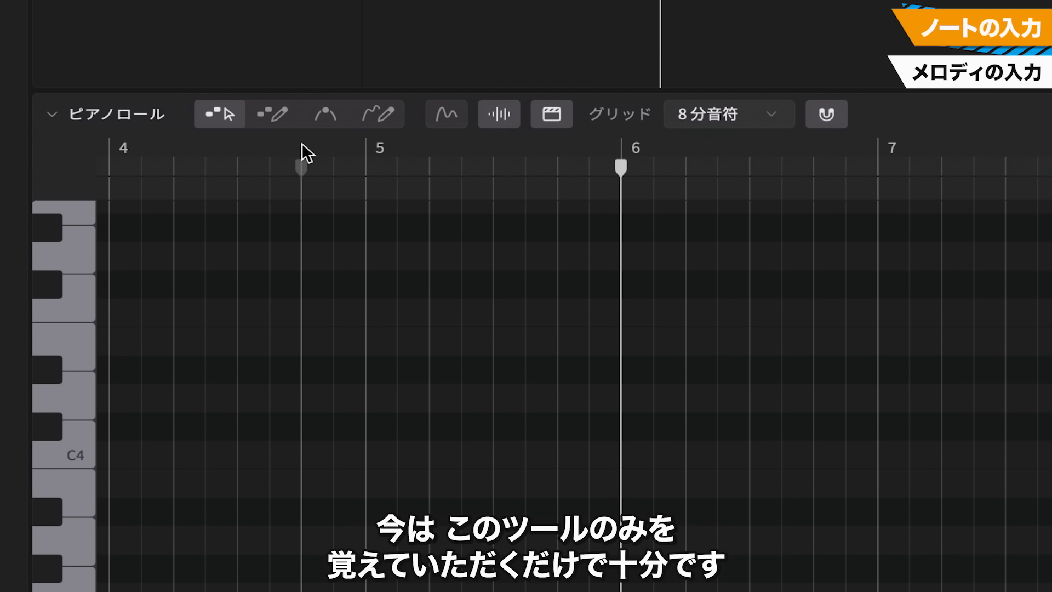
pyautogui.doubleClick(820, 257)
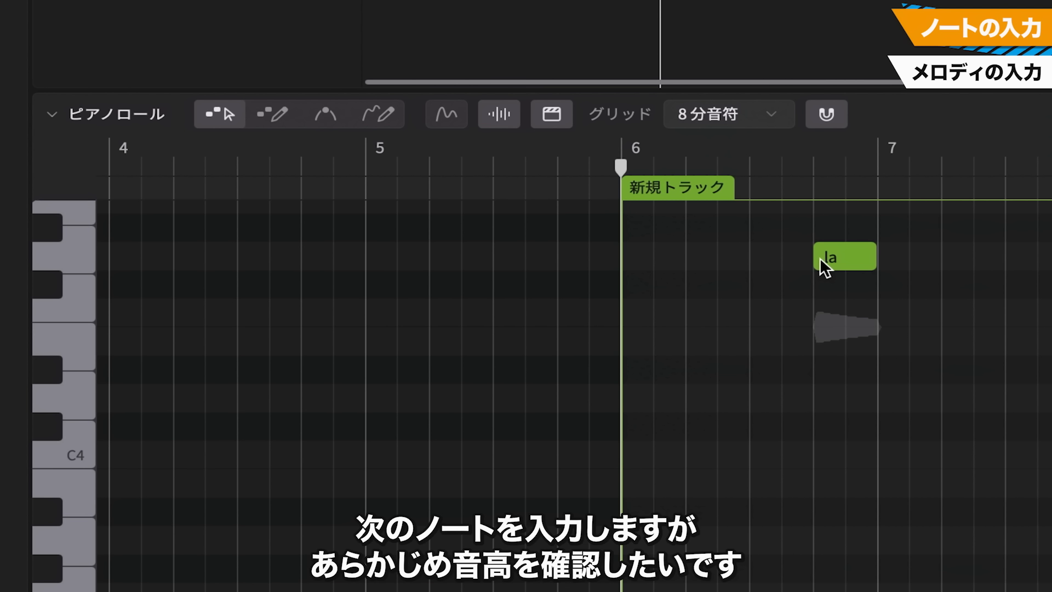
pyautogui.click(70, 254)
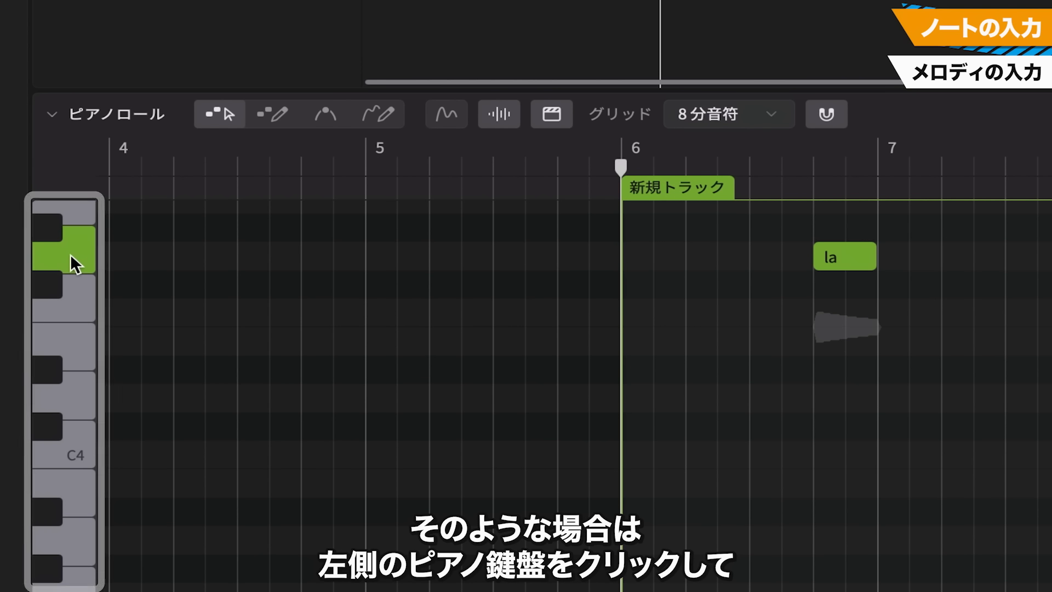
pyautogui.click(91, 451)
pyautogui.click(74, 479)
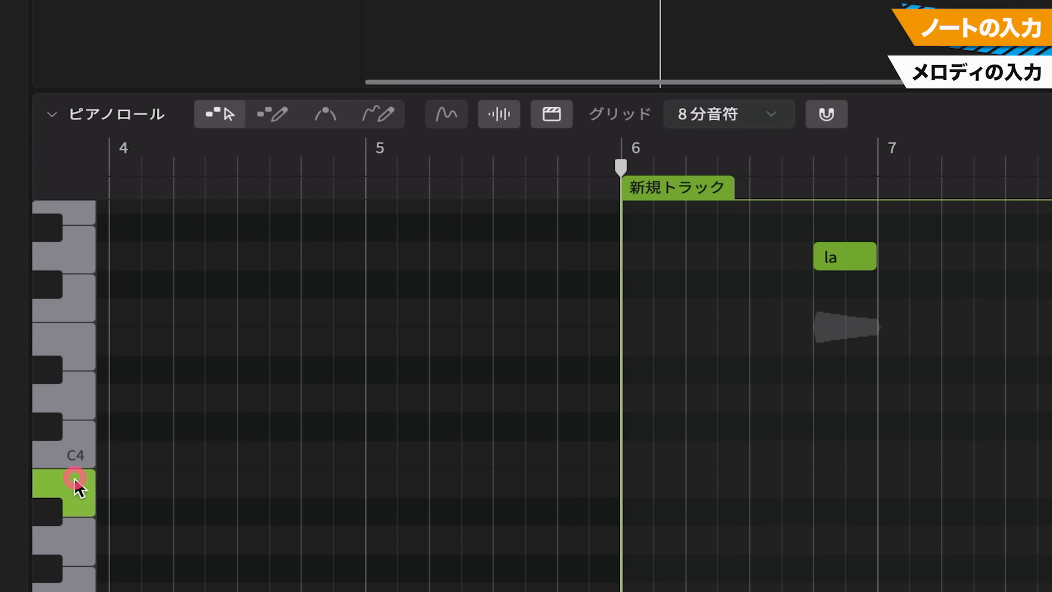
# Place an F#4 note an eighth before bar 7, B3 notes on bar 7's beats 1 and 2, and an A3 an eighth after beat 2
pyautogui.doubleClick(883, 283)
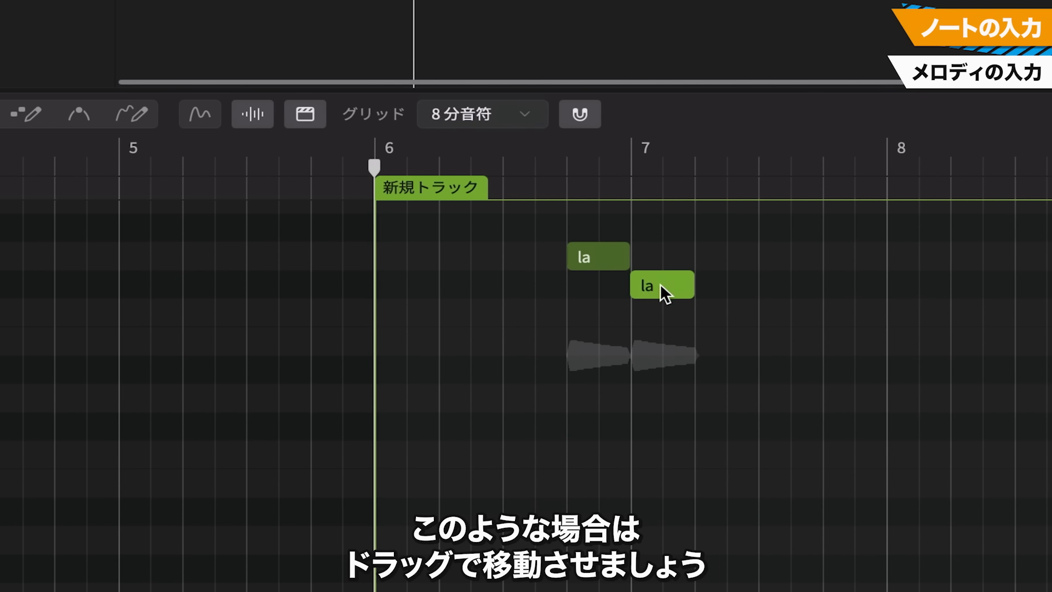
pyautogui.moveTo(659, 284); pyautogui.dragTo(636, 282)
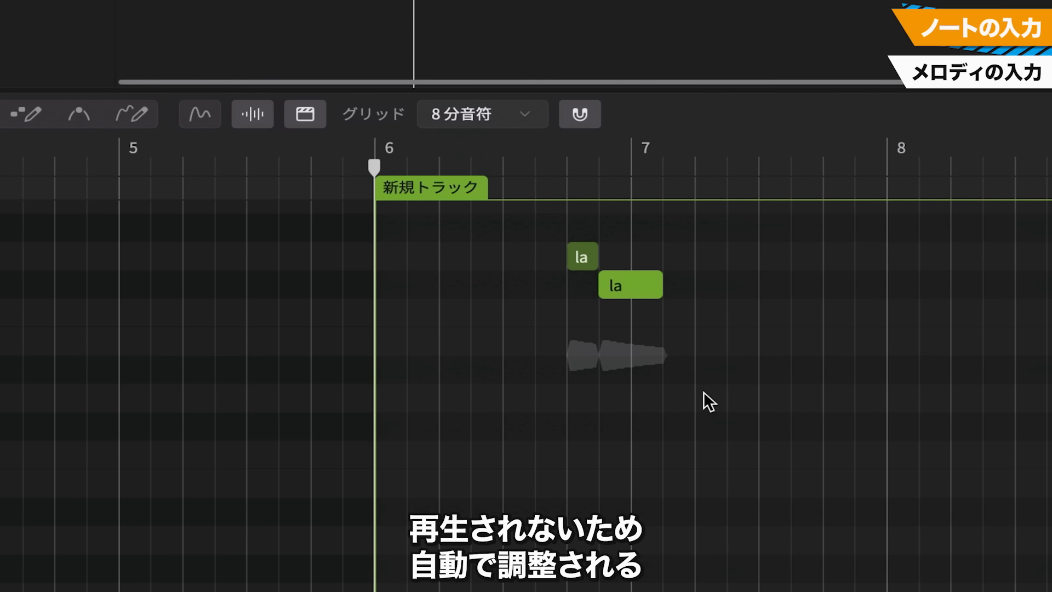
pyautogui.click(642, 483)
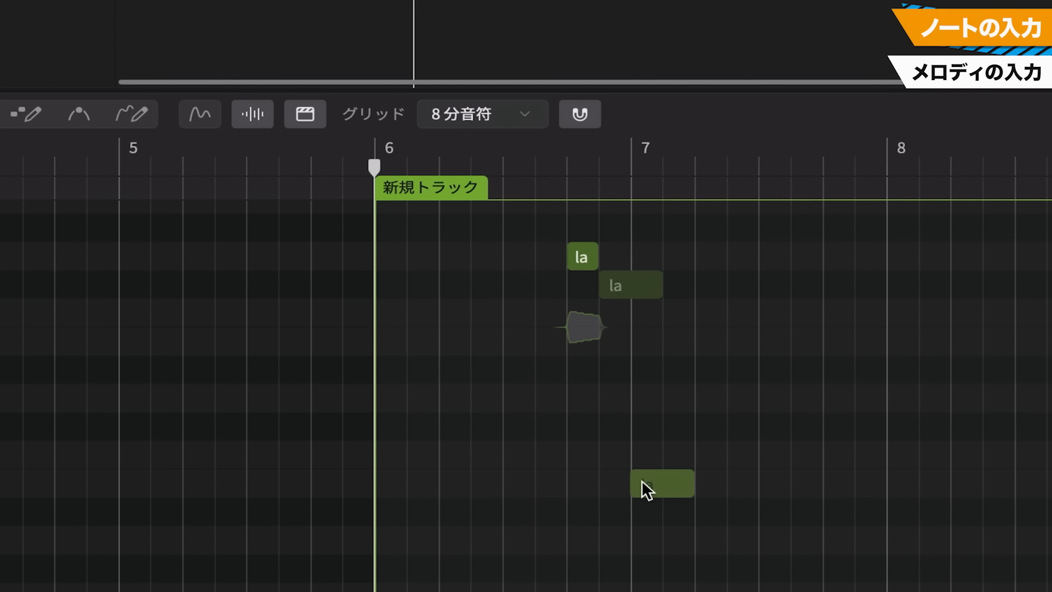
pyautogui.click(711, 486)
pyautogui.click(736, 539)
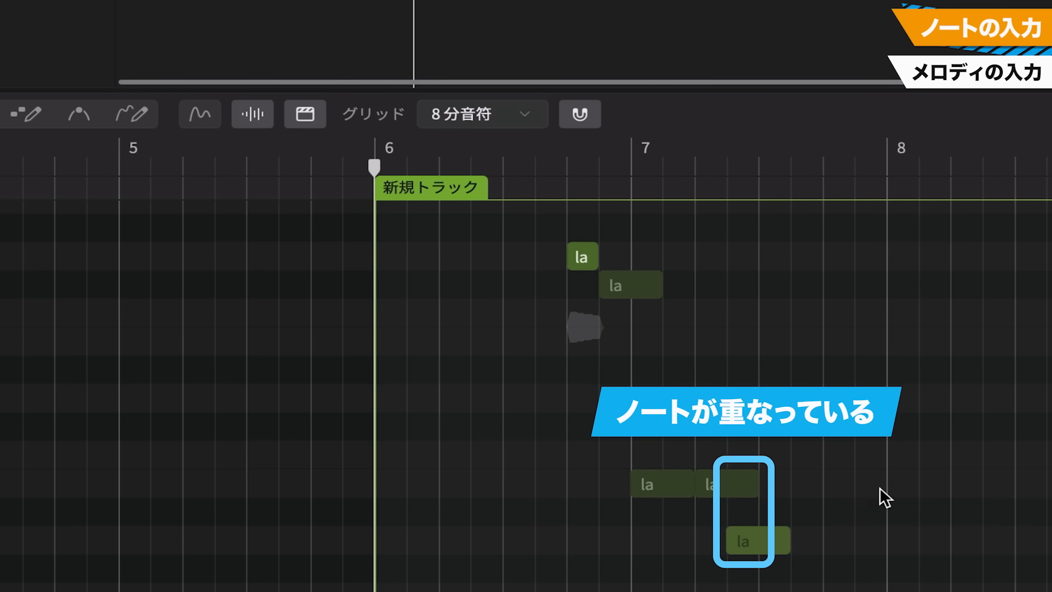
# Shorten the F#4 note, both B3 notes and the A3 note to one eighth each so that none overlap
pyautogui.click(758, 485)
pyautogui.moveTo(758, 484); pyautogui.dragTo(731, 492)
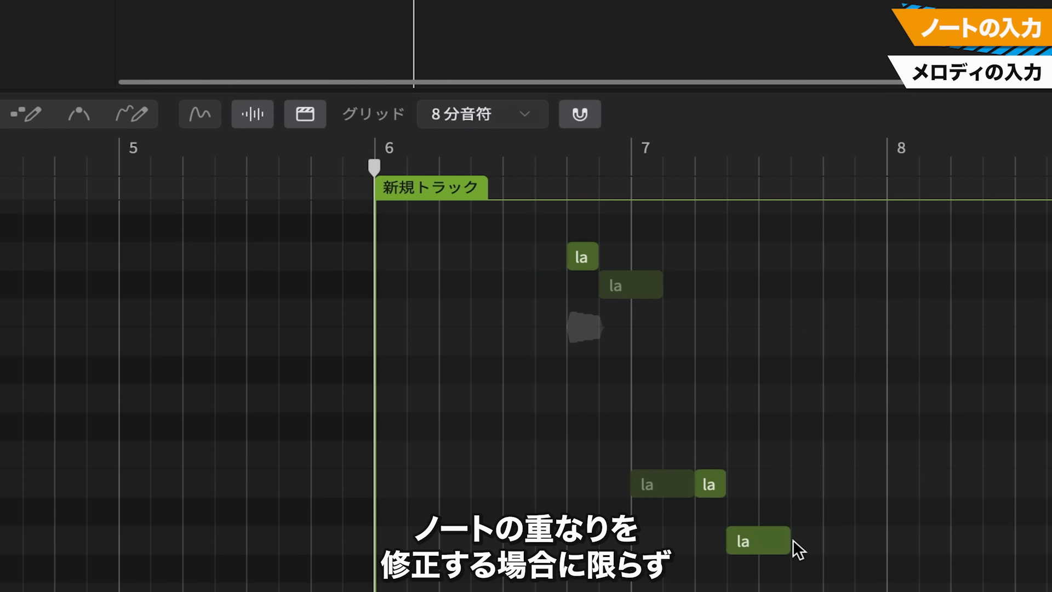
pyautogui.moveTo(789, 540); pyautogui.dragTo(761, 544)
pyautogui.moveTo(695, 484); pyautogui.dragTo(665, 485)
pyautogui.moveTo(661, 286); pyautogui.dragTo(635, 287)
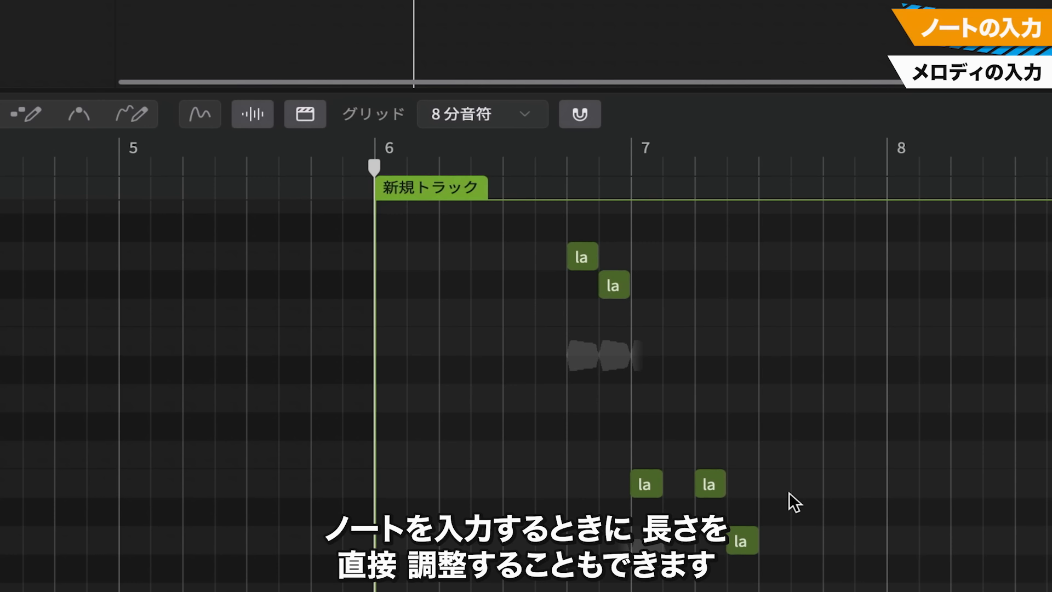
# Add a B3 note on beat 3 of bar 7 with a length of one eighth note
pyautogui.doubleClick(763, 479)
pyautogui.moveTo(762, 480); pyautogui.dragTo(784, 482)
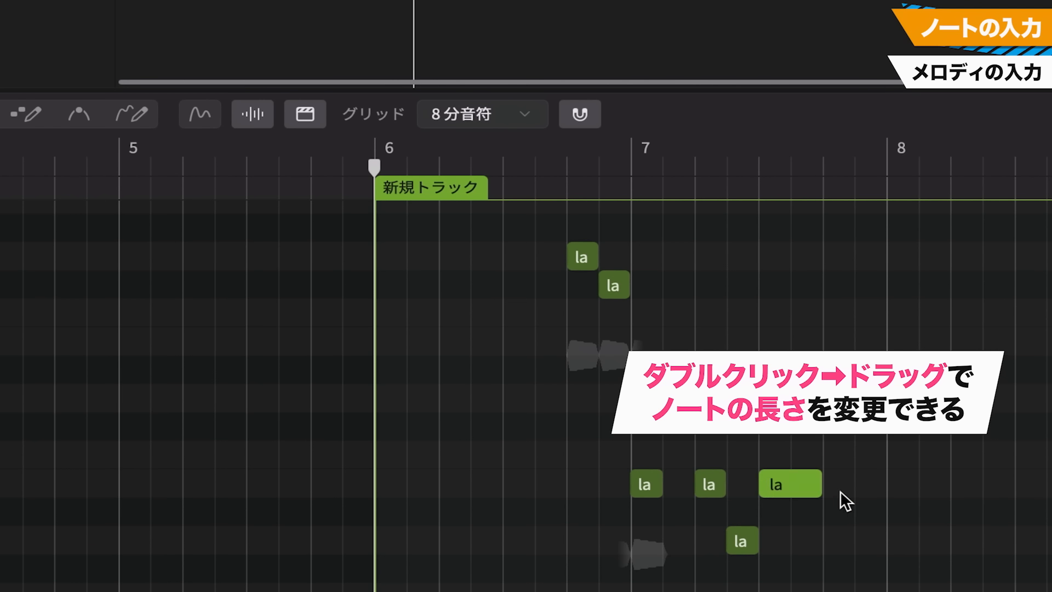
pyautogui.moveTo(833, 484)
pyautogui.mouseDown()
pyautogui.moveTo(820, 483)
pyautogui.moveTo(887, 482)
pyautogui.moveTo(844, 482)
pyautogui.mouseUp()
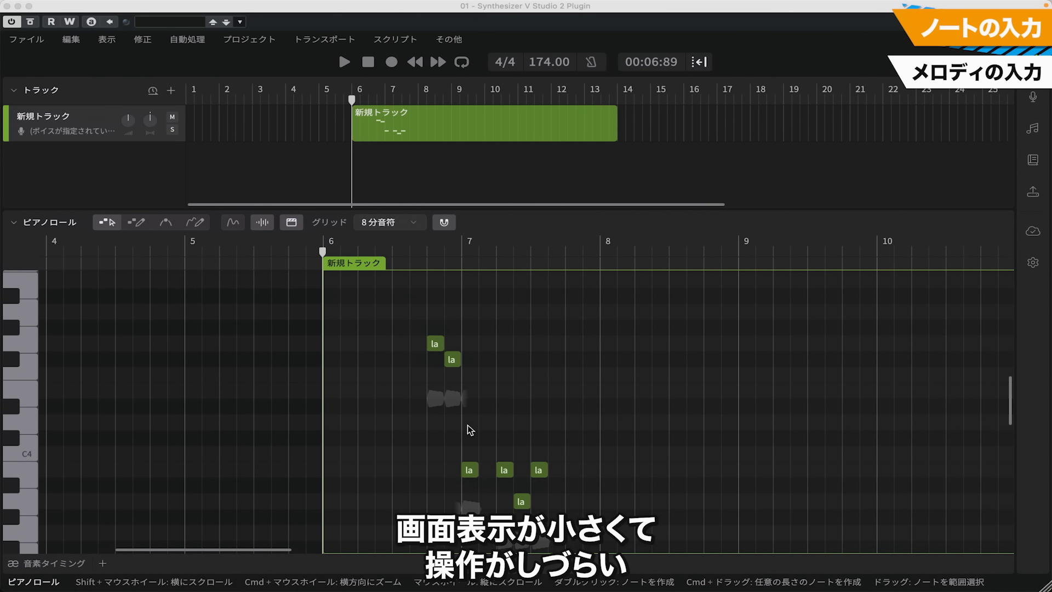
# Zoom in on the notes around bar 7 in the piano roll, and look over the neighbouring beats and pitches
pyautogui.scroll(5, 471, 429)
pyautogui.scroll(-2, 472, 428)
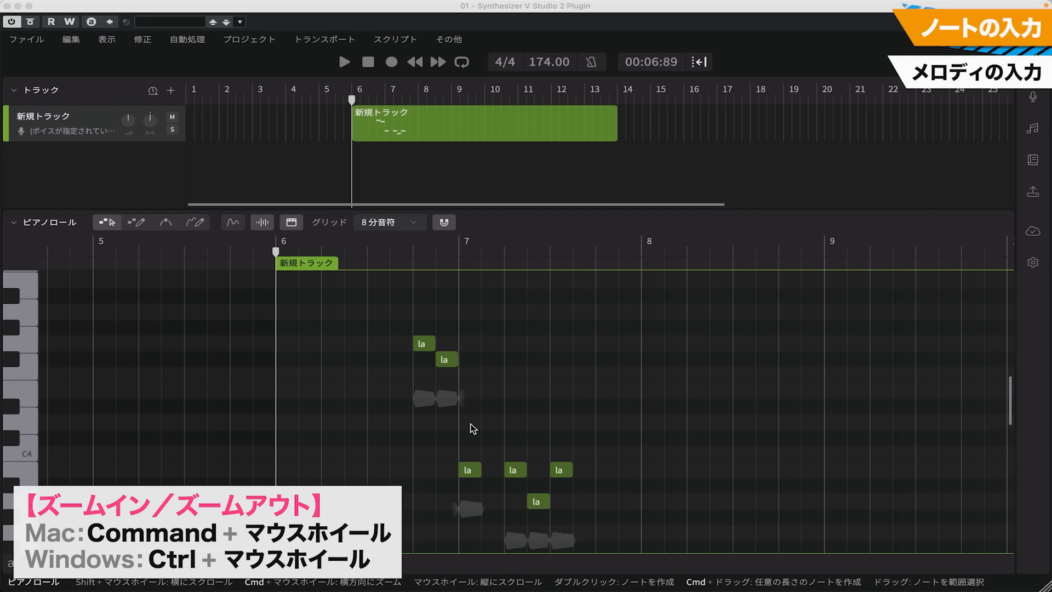
pyautogui.scroll(5, 473, 428)
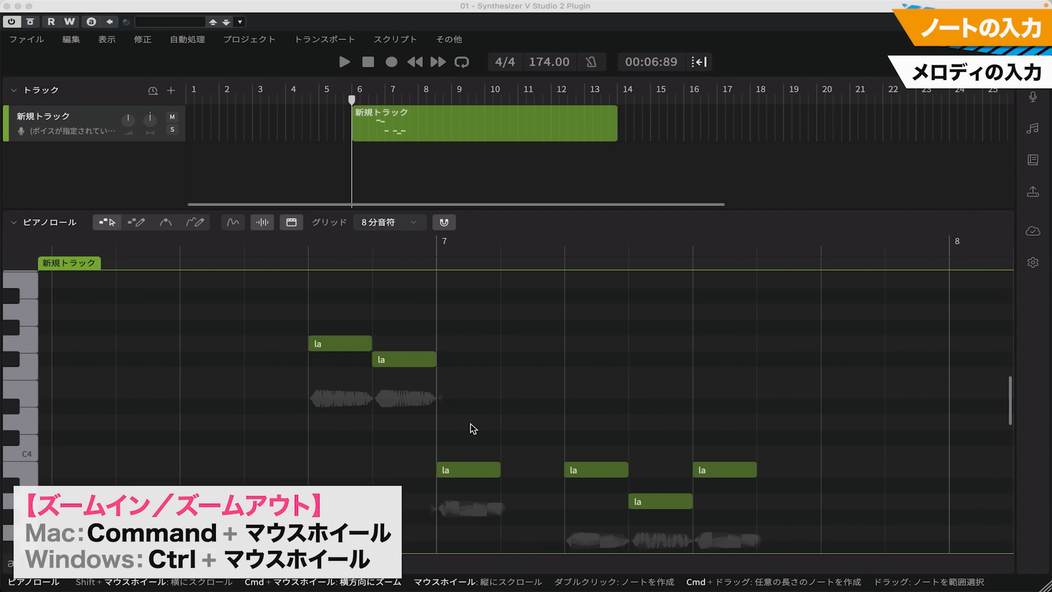
pyautogui.scroll(3, 473, 429)
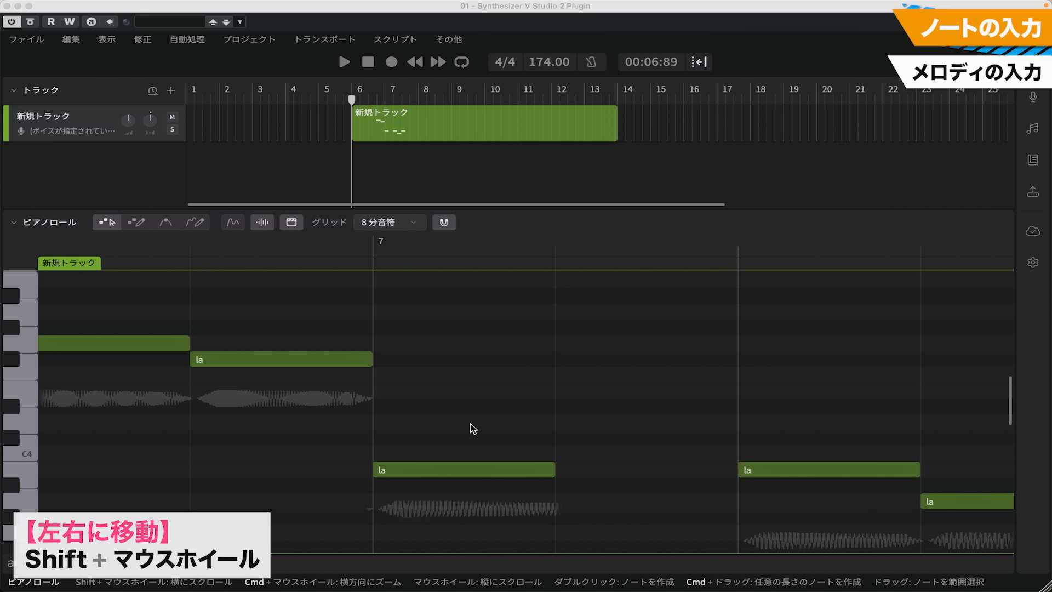
pyautogui.hscroll(-3, 473, 428)
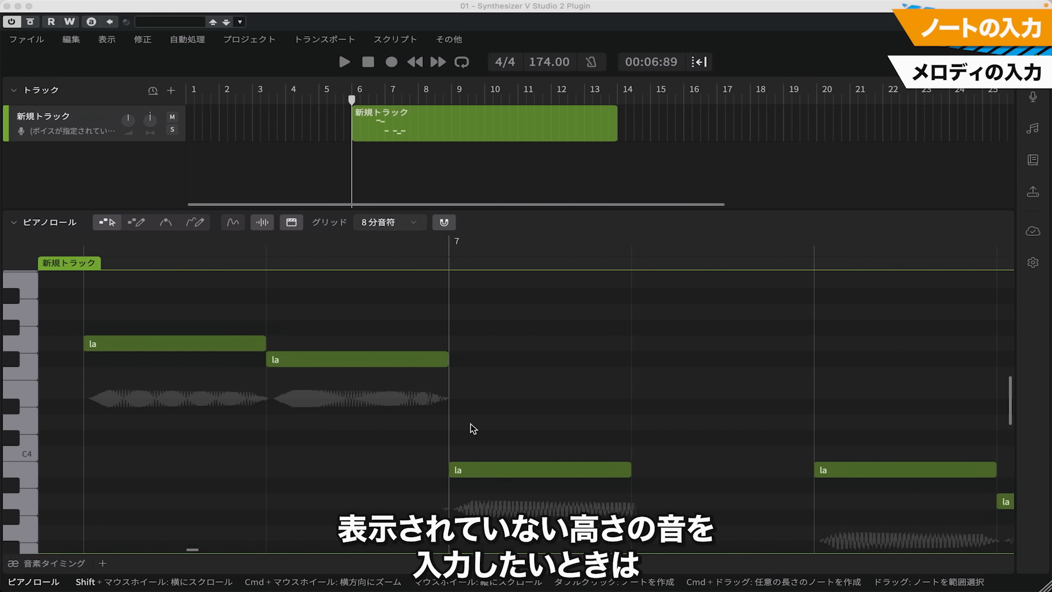
pyautogui.scroll(3, 473, 428)
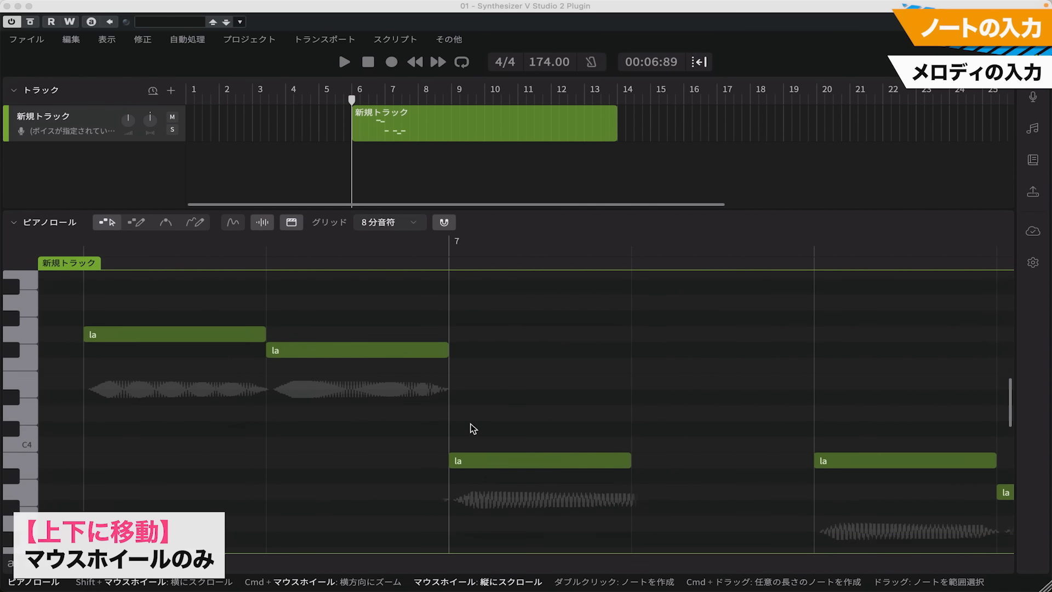
pyautogui.scroll(-2, 473, 428)
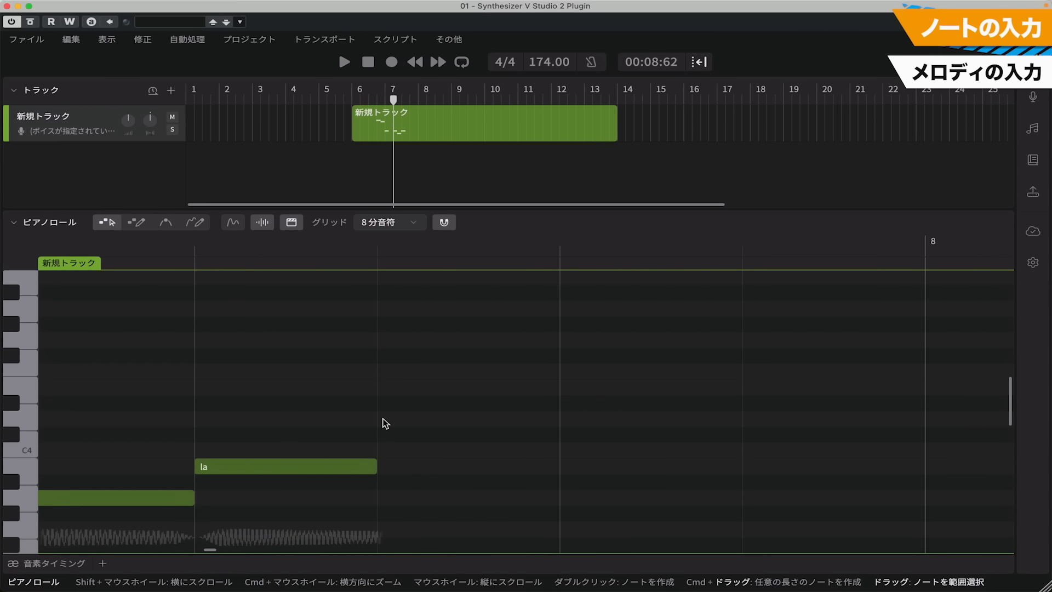
# Continue the melody with consecutive eighth notes D4, B3, A3 and B3, from half a beat after bar 7's beat 3 to bar 8
pyautogui.doubleClick(386, 419)
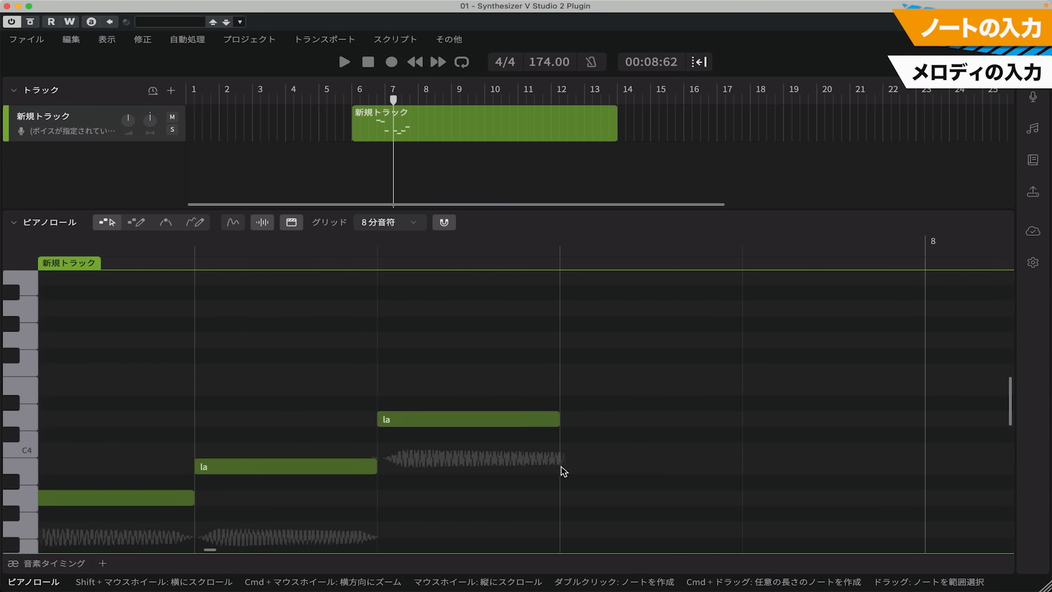
pyautogui.doubleClick(561, 465)
pyautogui.doubleClick(750, 500)
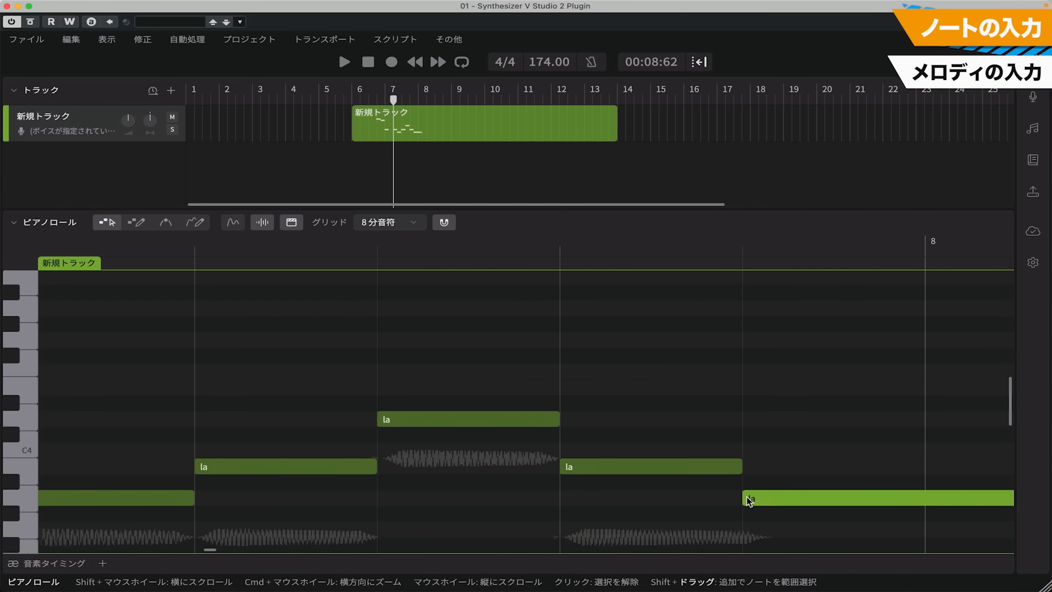
pyautogui.hscroll(5, 810, 493)
pyautogui.doubleClick(588, 467)
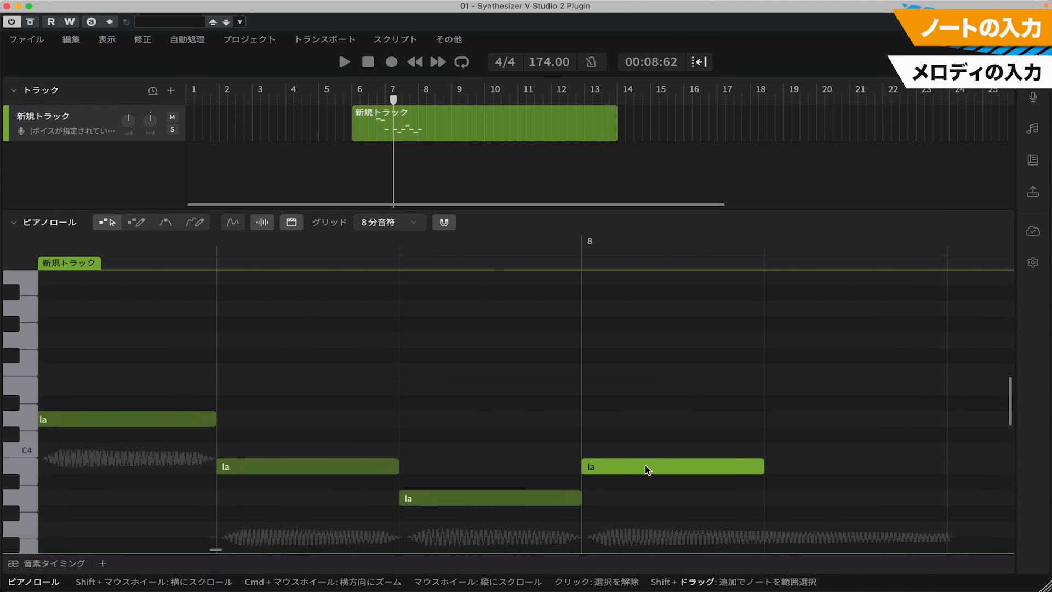
# Add an extra D4 note half a beat after the start of bar 8, and delete it
pyautogui.doubleClick(768, 421)
pyautogui.hscroll(3, 765, 422)
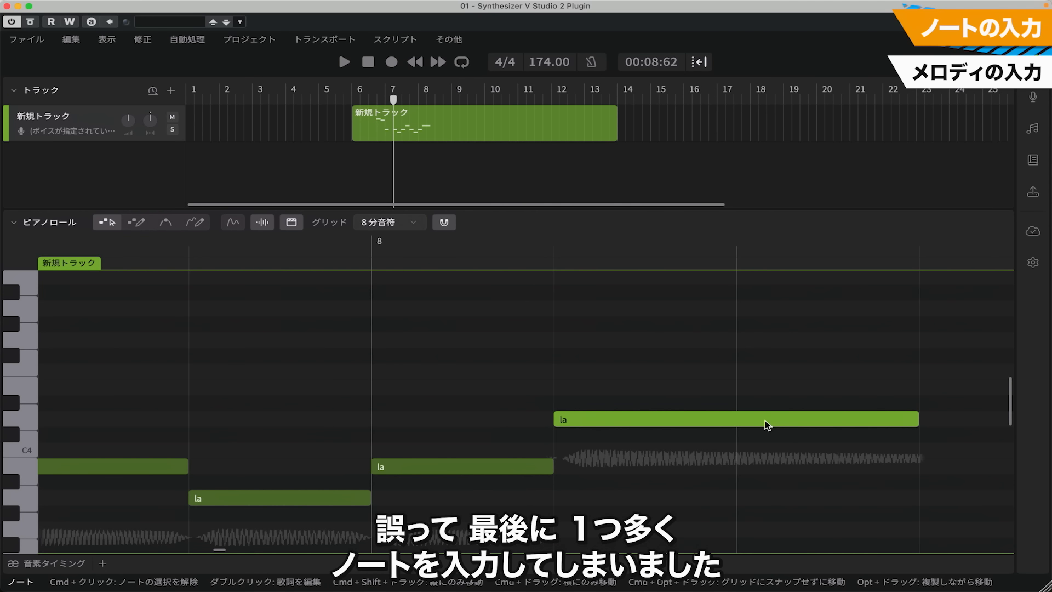
pyautogui.moveTo(760, 364); pyautogui.dragTo(773, 421)
pyautogui.press('Delete')
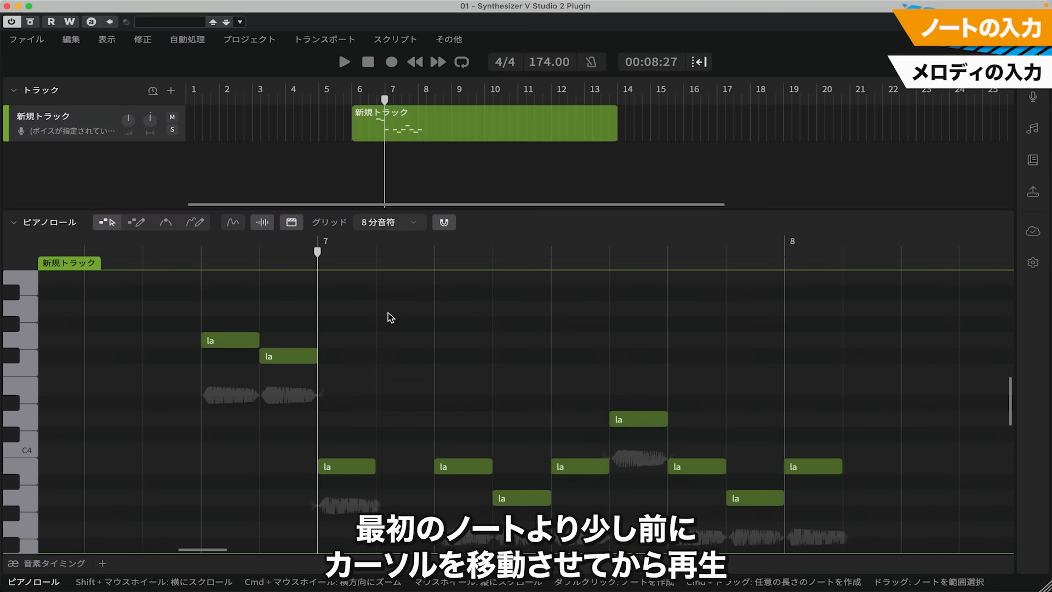
# Position the playhead on beat 3 of bar 6, play back the melody, and stop playback
pyautogui.click(85, 251)
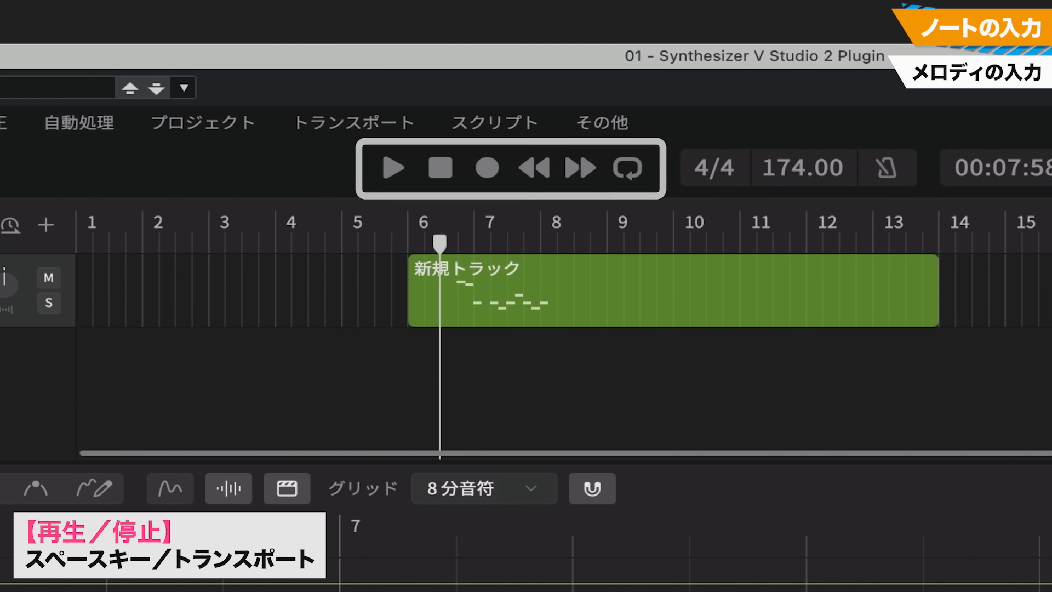
pyautogui.press('space')
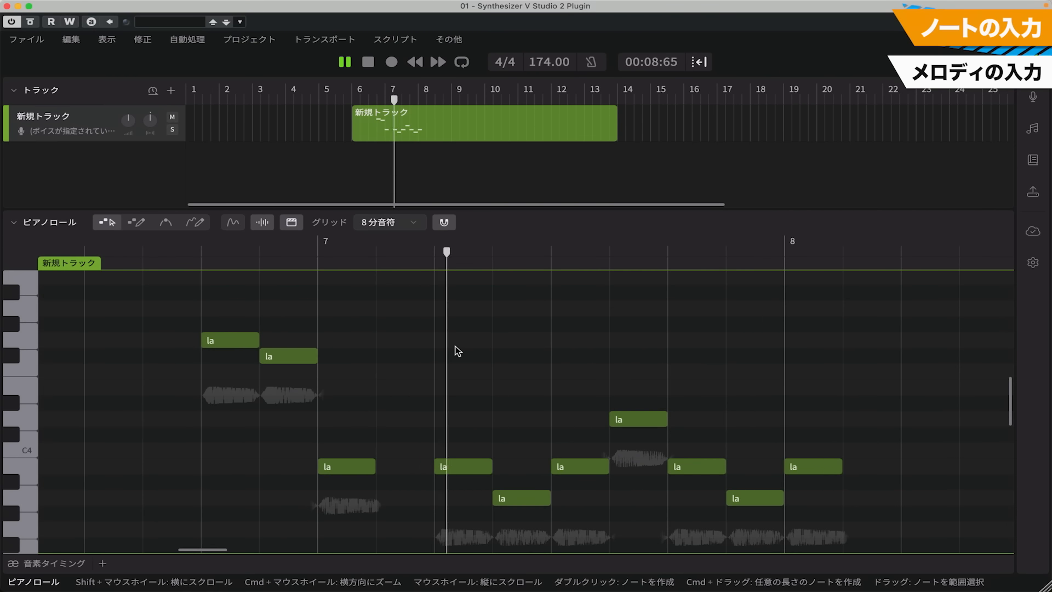
pyautogui.press('space')
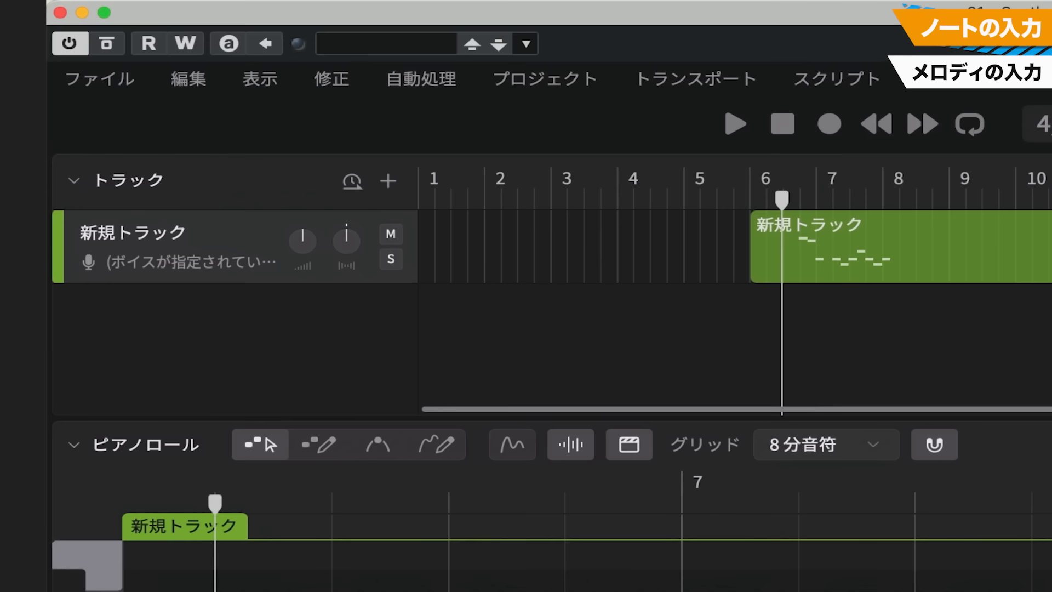
# Assign the Mai 2 voice to the track and play back the melody
pyautogui.click(243, 260)
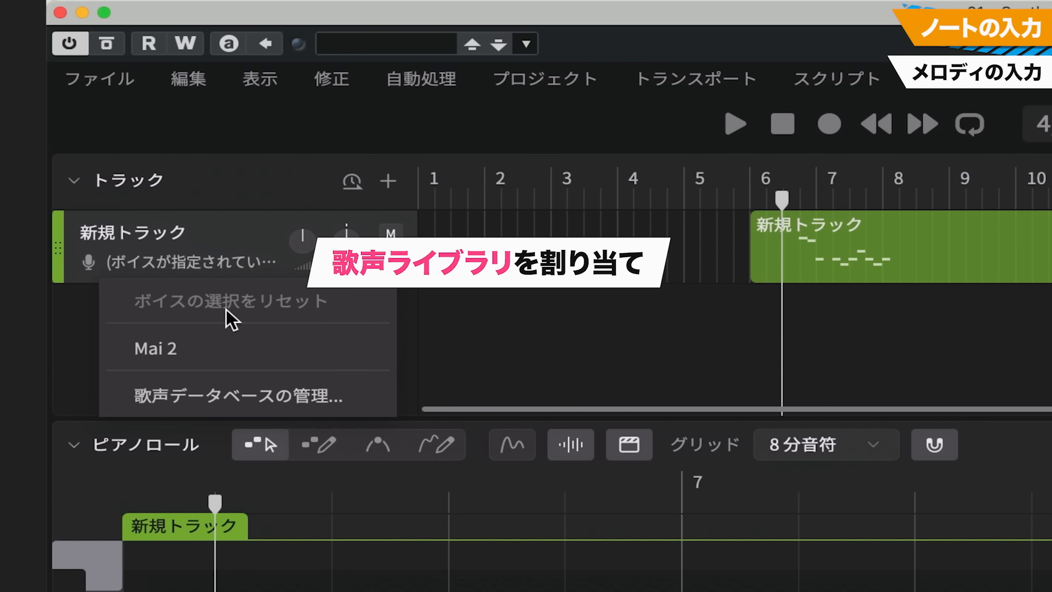
pyautogui.click(217, 336)
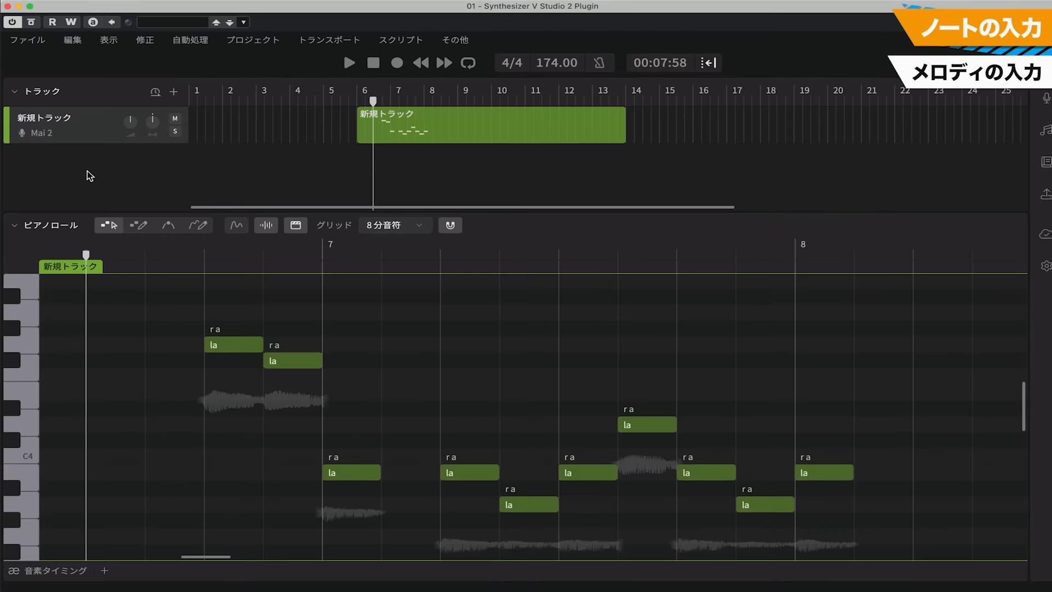
pyautogui.press('space')
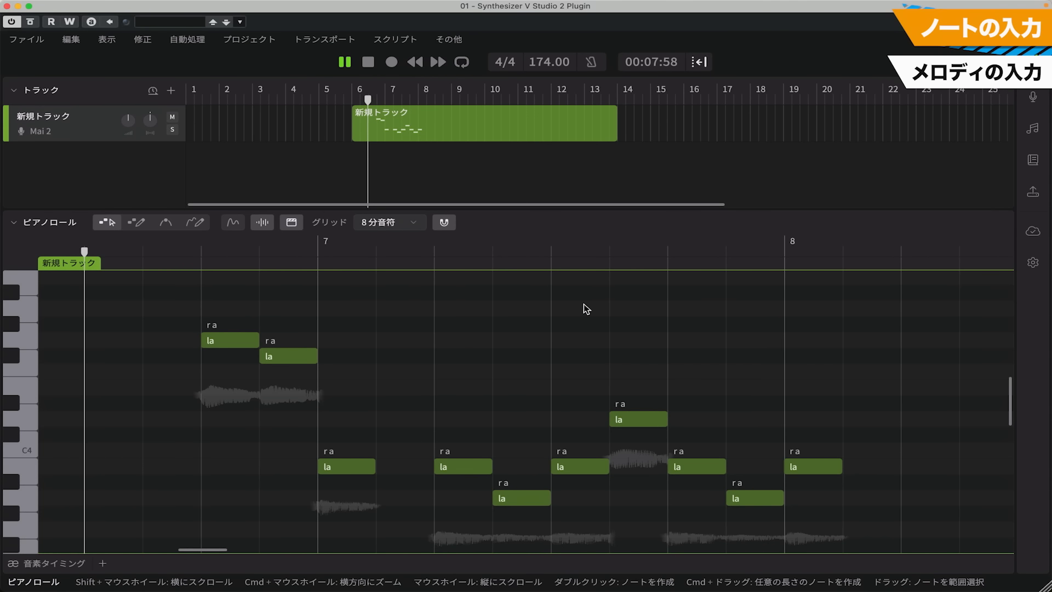
# Stop the plug-in playback, switch to Cubase, place the project cursor near the start of bar 6, play the song with the vocal, and stop
pyautogui.press('space')
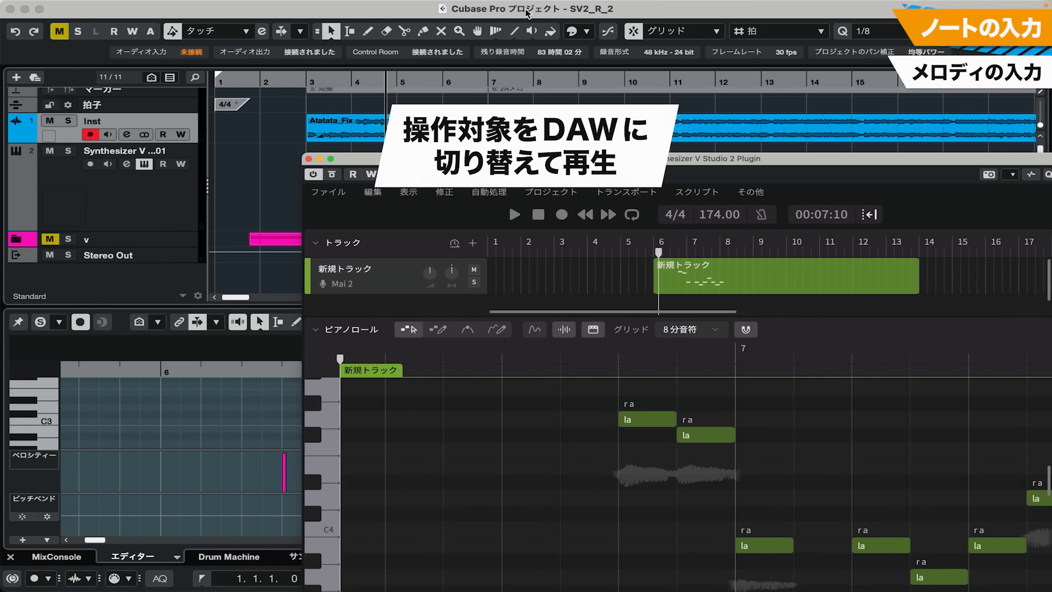
pyautogui.click(454, 81)
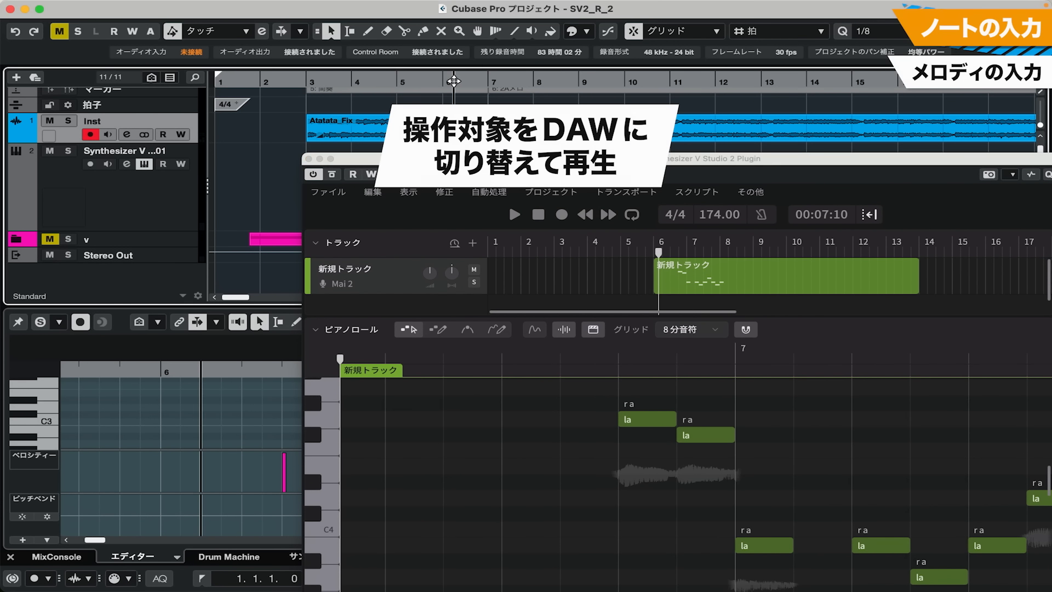
pyautogui.press('space')
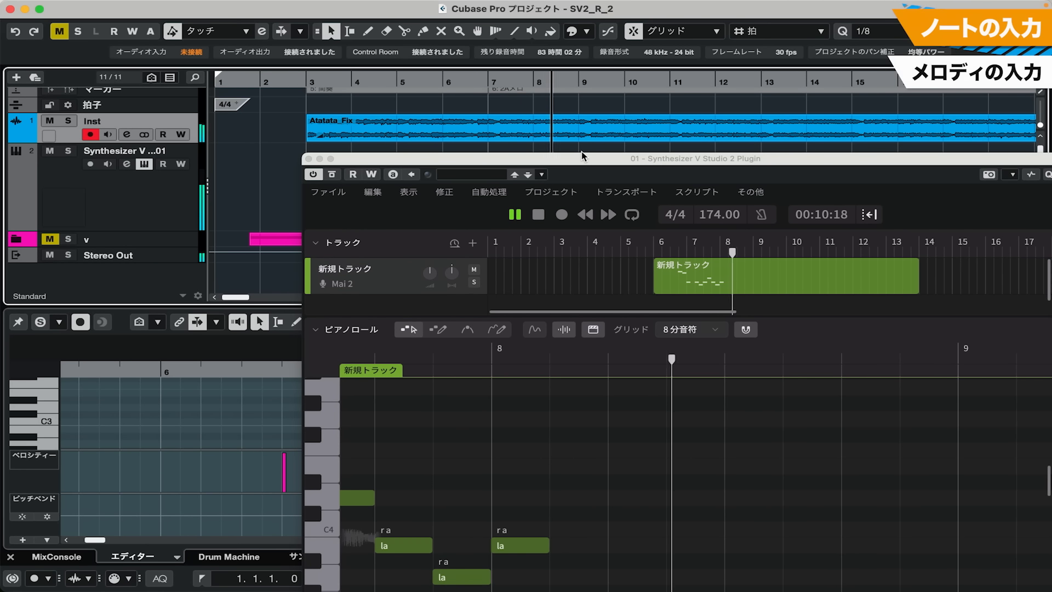
pyautogui.press('space')
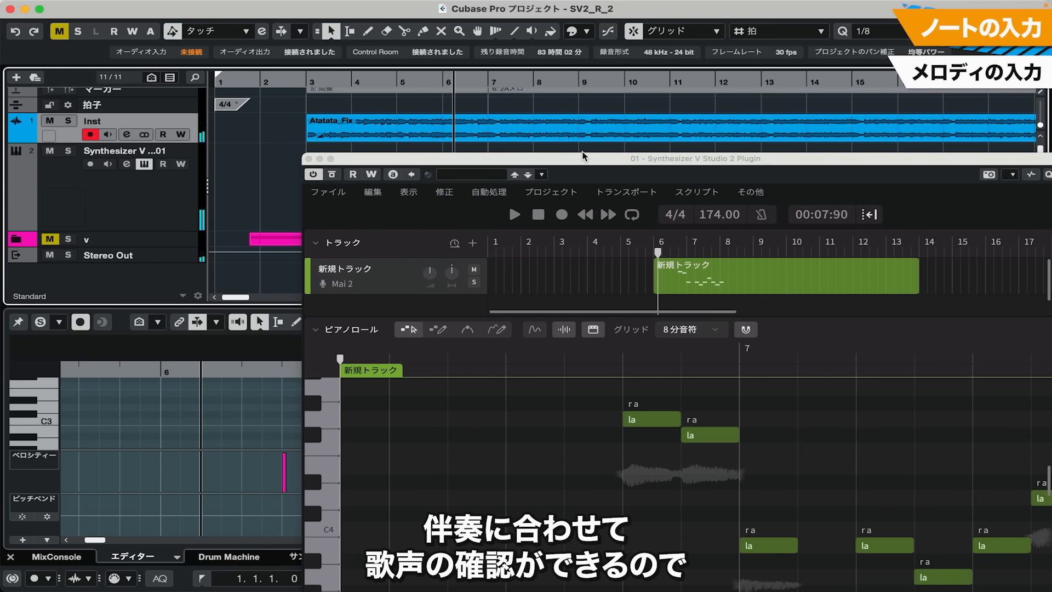
# Return to the enlarged Synthesizer V window, select all the melody notes from bar 6 to the start of bar 8, and copy them
pyautogui.doubleClick(582, 157)
pyautogui.scroll(-5, 449, 418)
pyautogui.hscroll(5, 449, 417)
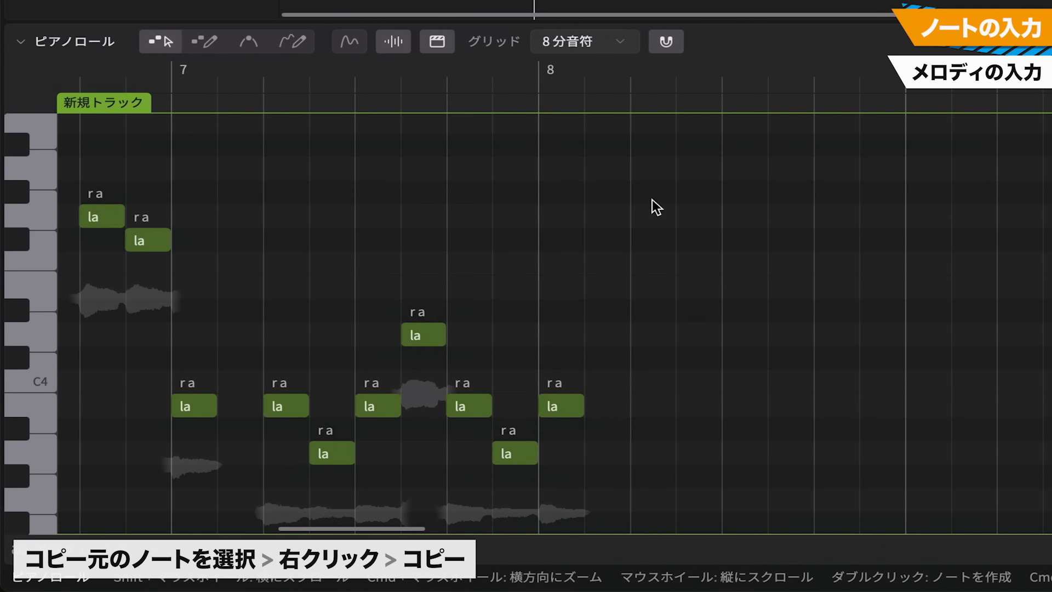
pyautogui.moveTo(551, 266); pyautogui.dragTo(82, 466)
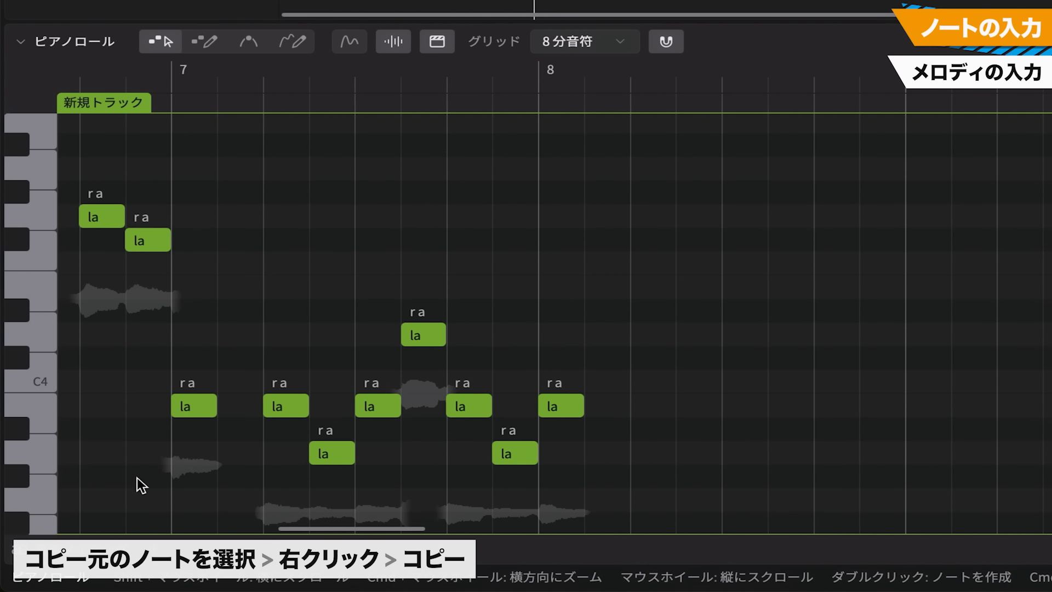
pyautogui.rightClick(425, 334)
pyautogui.click(519, 216)
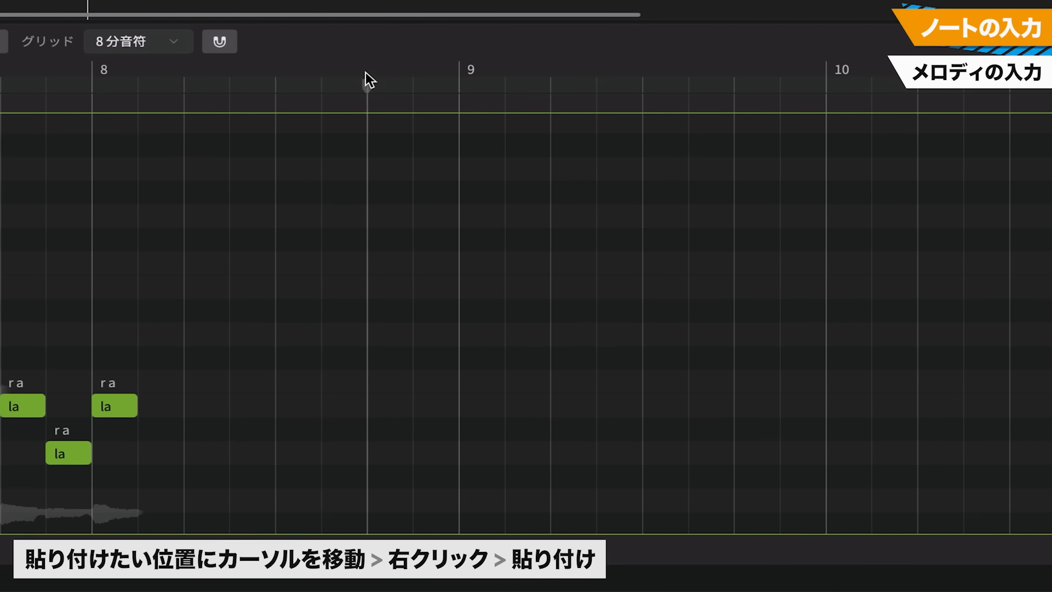
# Paste the copied phrase with the playhead at beat 4 of bar 8
pyautogui.click(366, 67)
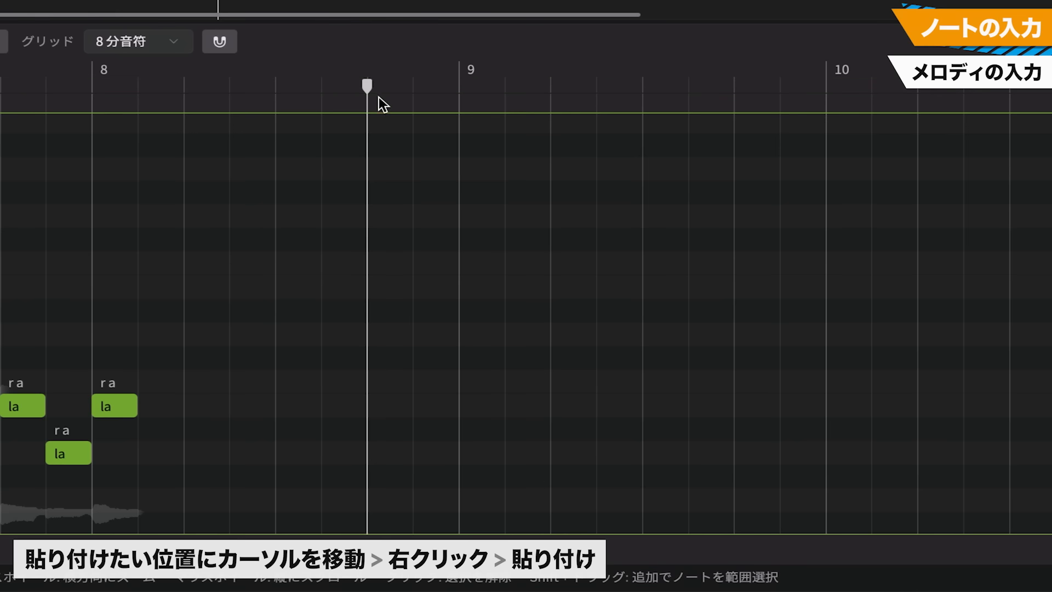
pyautogui.rightClick(380, 134)
pyautogui.click(415, 153)
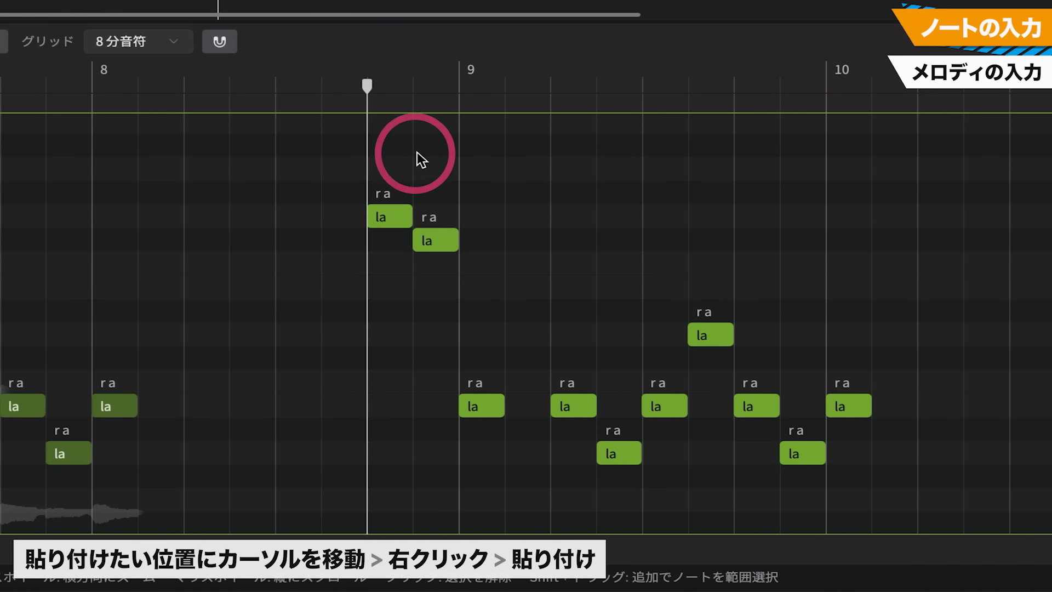
# In bar 9 of the pasted phrase, lower the D4 note to B3 and raise the last A3 note to D4
pyautogui.click(710, 339)
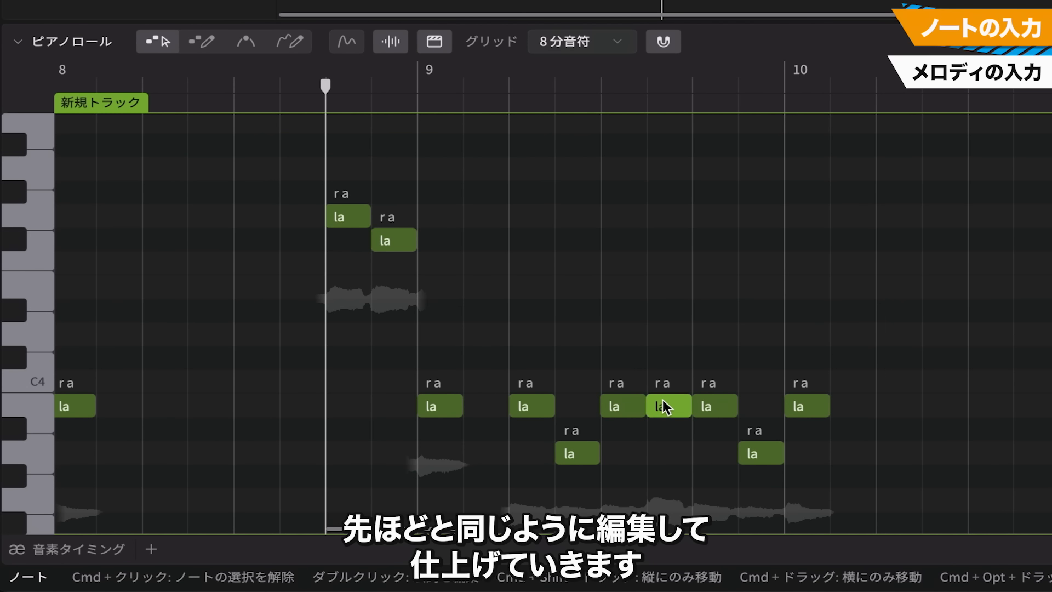
pyautogui.moveTo(758, 446); pyautogui.dragTo(754, 334)
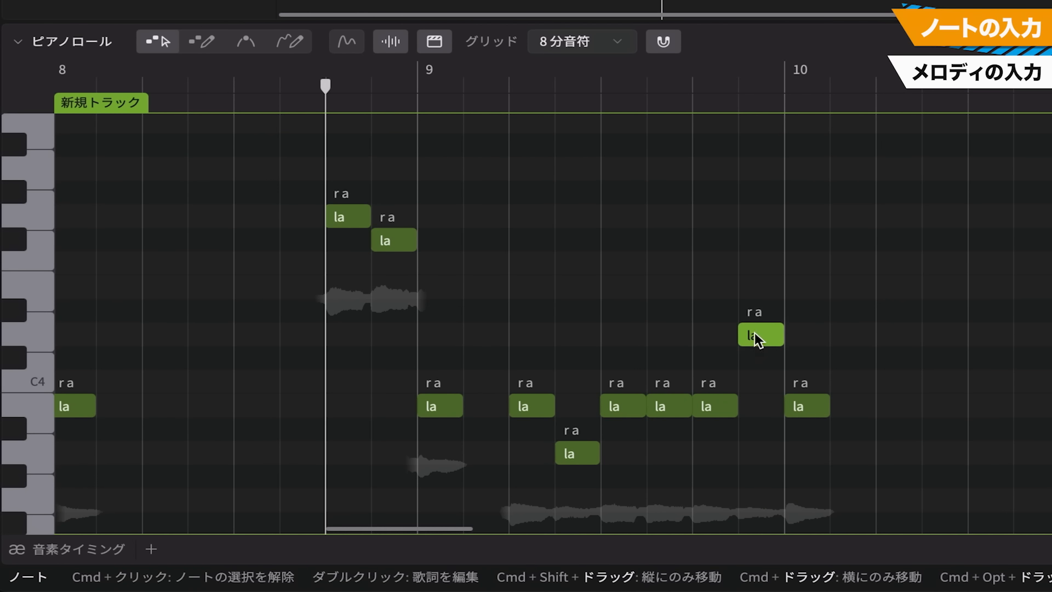
# Add eighth notes D4, A3 and B3 from half a beat into bar 10, followed by a quarter note G3 on beat 3
pyautogui.doubleClick(836, 334)
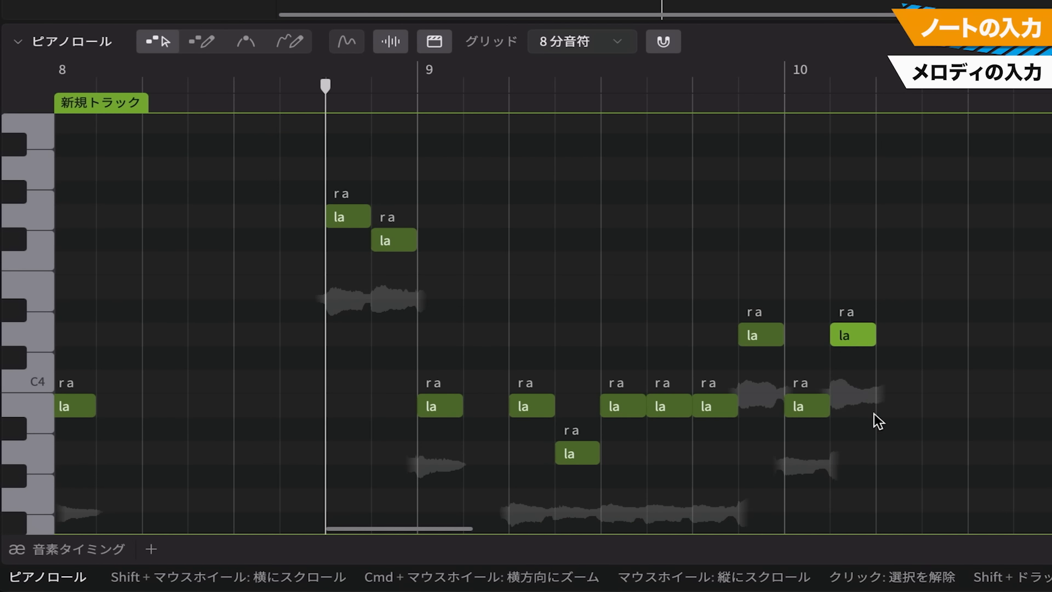
pyautogui.doubleClick(884, 454)
pyautogui.doubleClick(925, 407)
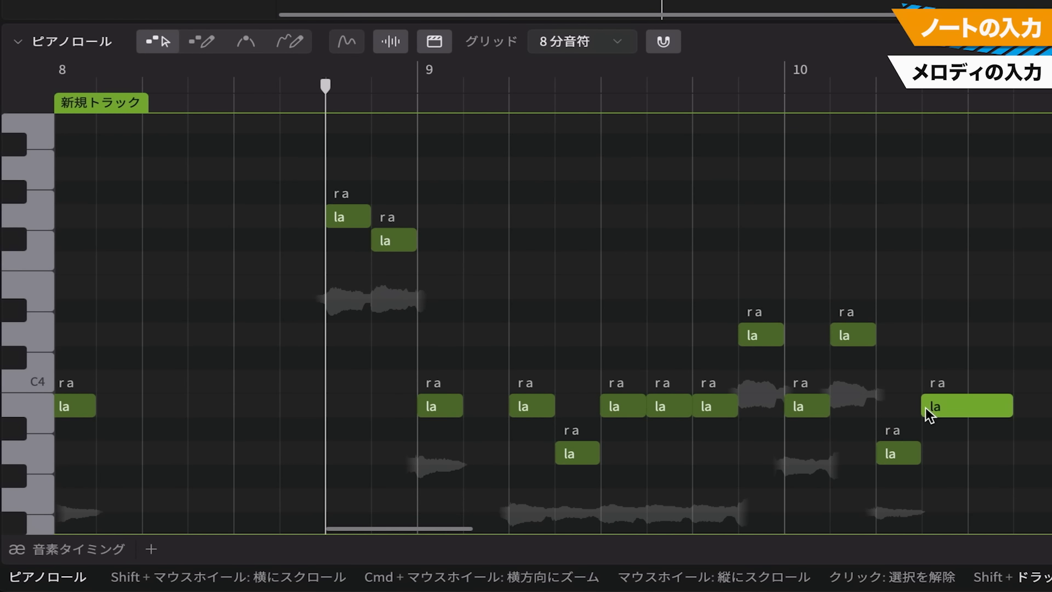
pyautogui.doubleClick(978, 499)
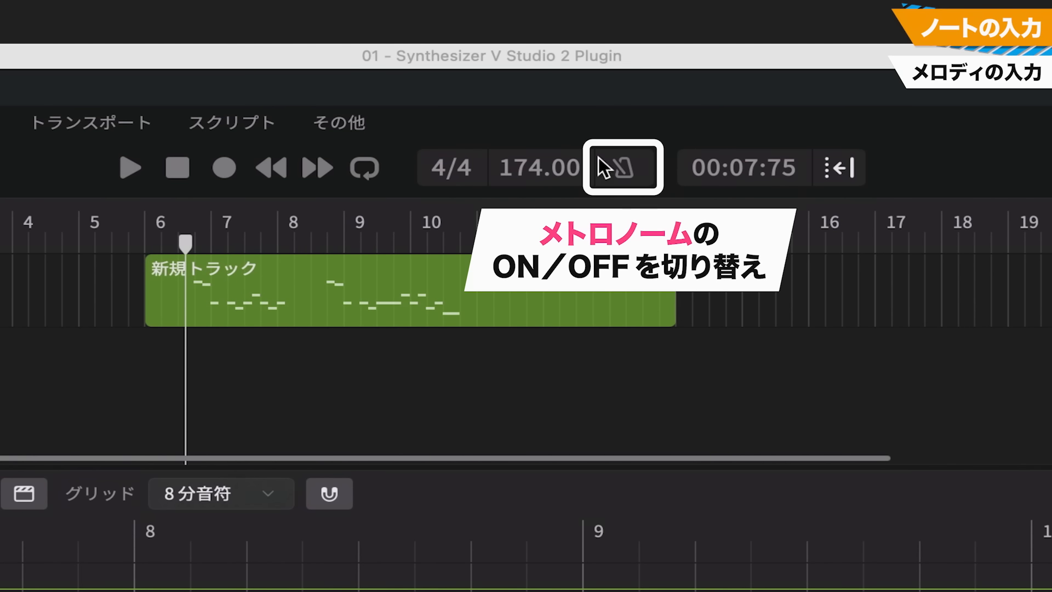
# Turn on the metronome, play back the extended melody, and stop playback
pyautogui.click(623, 169)
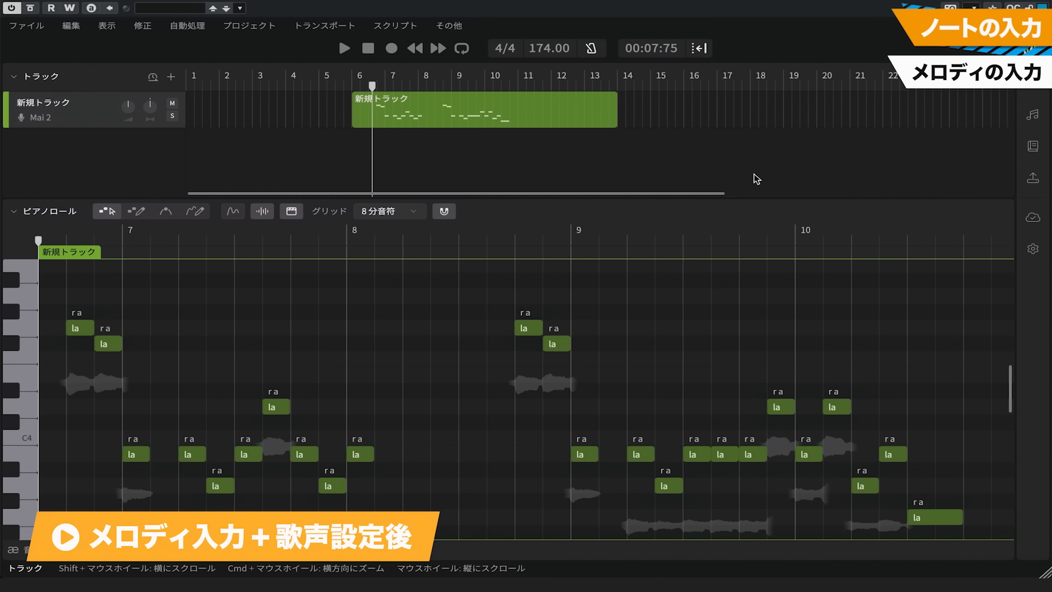
pyautogui.press('space')
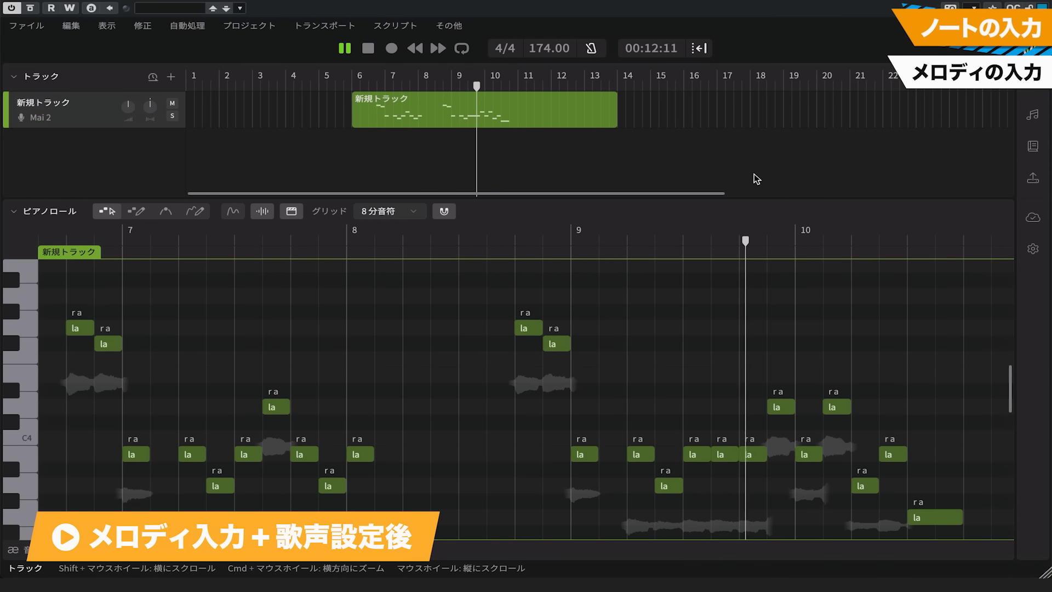
pyautogui.press('space')
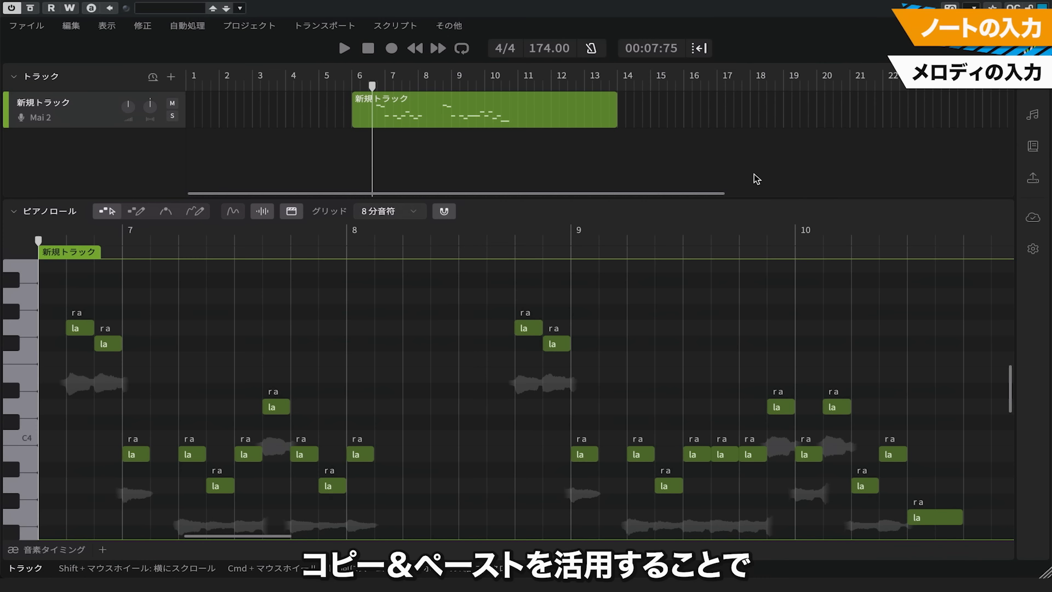
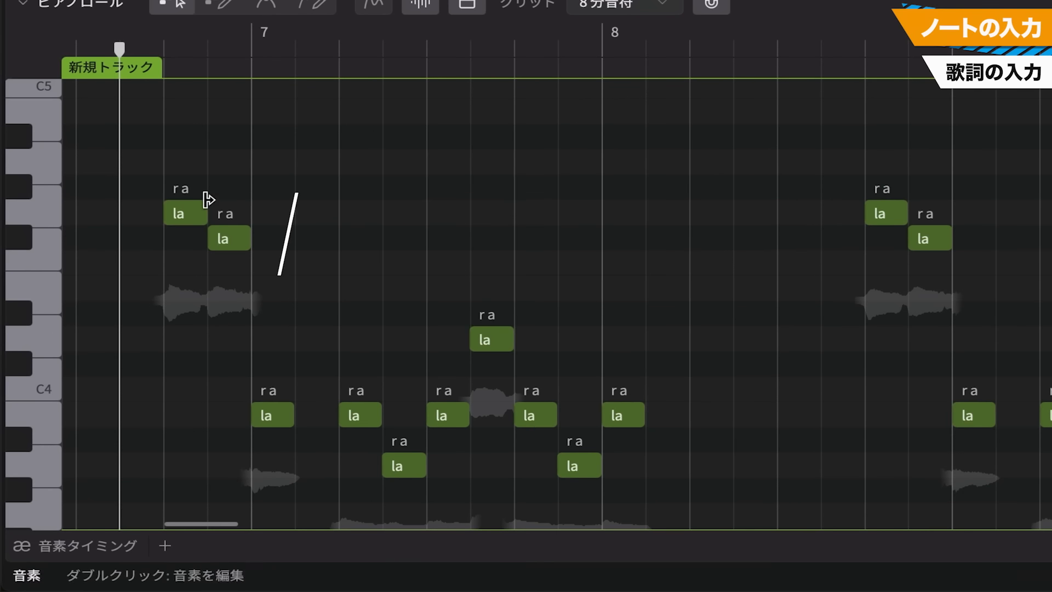
# Enter the hiragana lyrics あ, い and わ one by one on the first three notes of the melody
pyautogui.doubleClick(143, 306)
pyautogui.write('a')
pyautogui.press('Return')
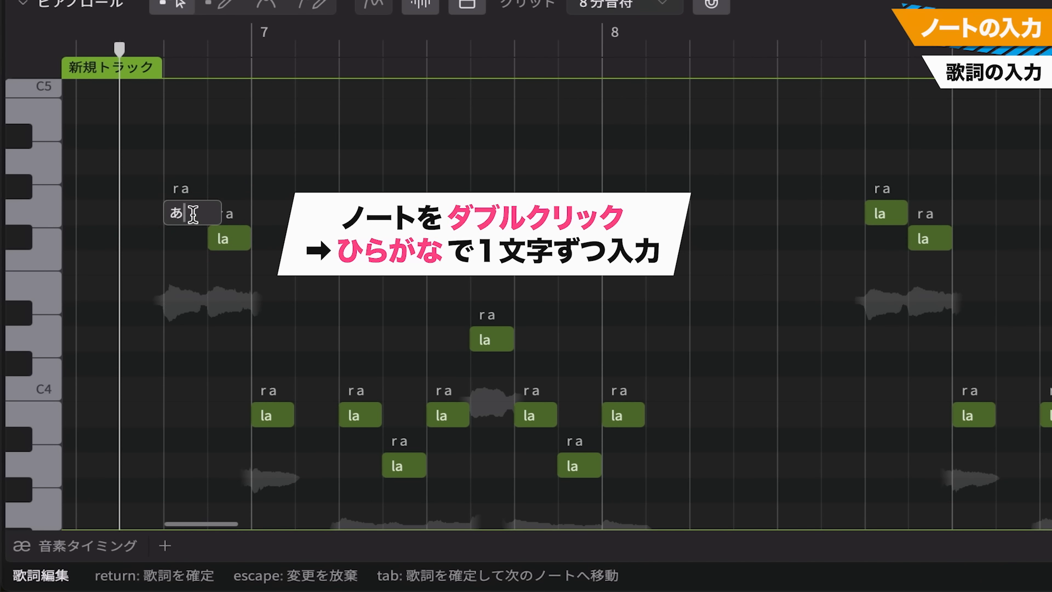
pyautogui.press('Return')
pyautogui.doubleClick(234, 236)
pyautogui.write('i')
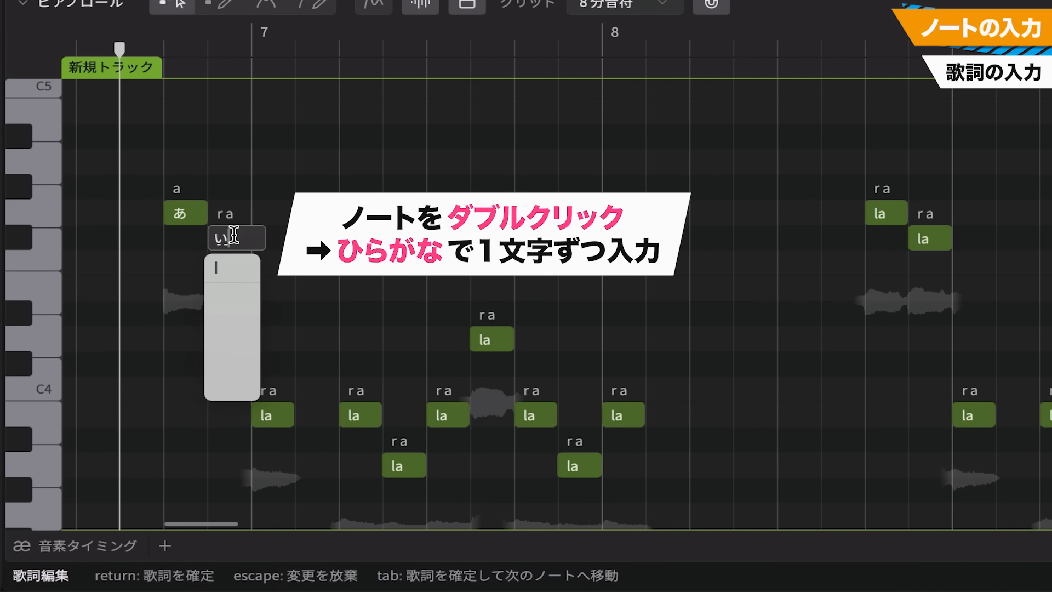
pyautogui.press('Return')
pyautogui.press('Return')
pyautogui.doubleClick(274, 417)
pyautogui.write('wa')
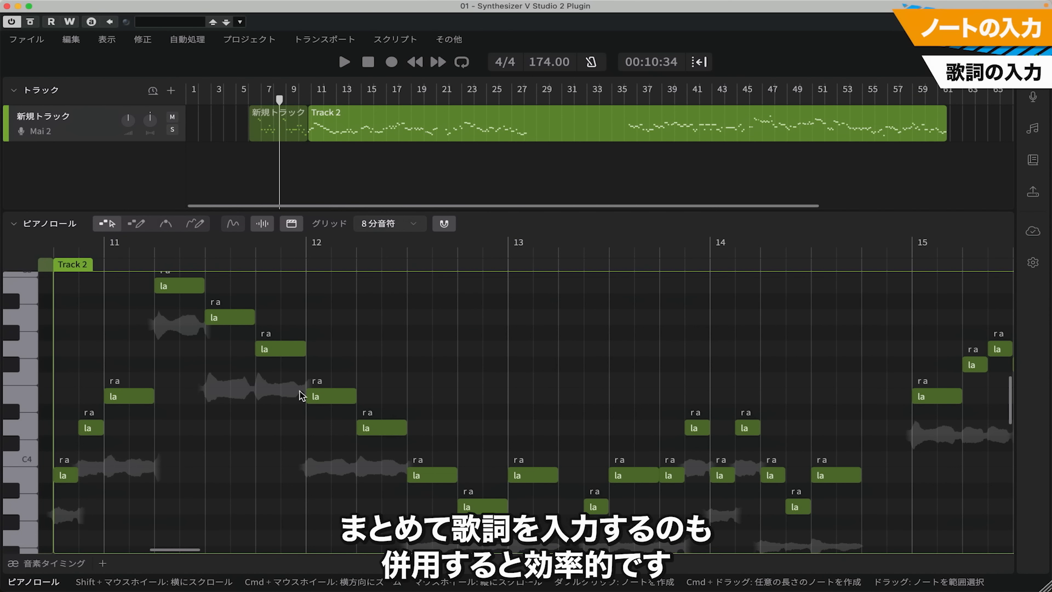
# Replace the lyrics of the opening Track 2 notes in one batch with あ い し あ い さ れ る て い ぎ あ いい れ ず ふ く ざ つ だ
pyautogui.moveTo(66, 285); pyautogui.dragTo(846, 551)
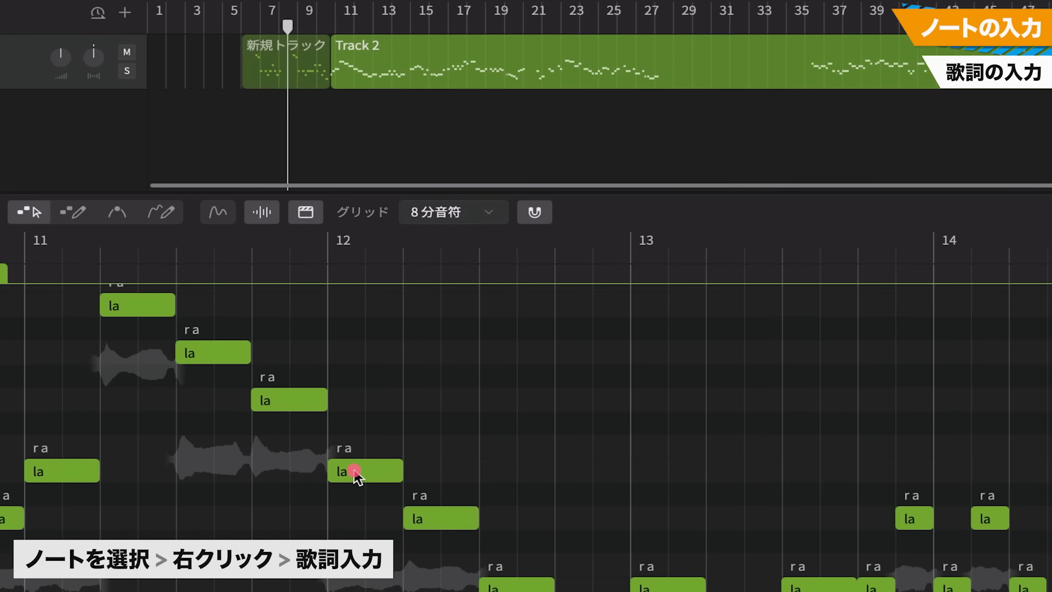
pyautogui.rightClick(324, 394)
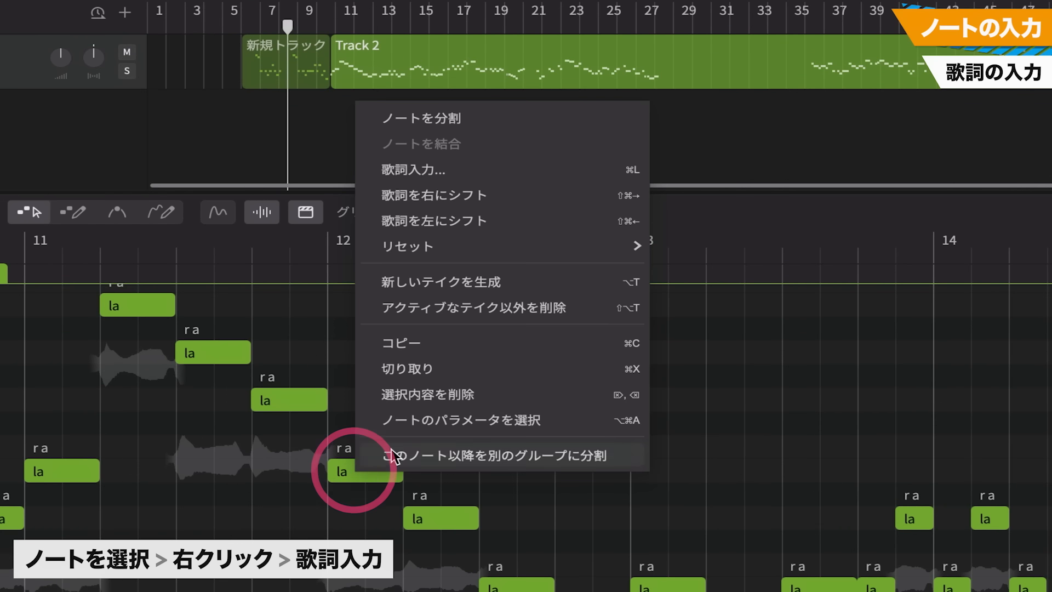
pyautogui.click(438, 169)
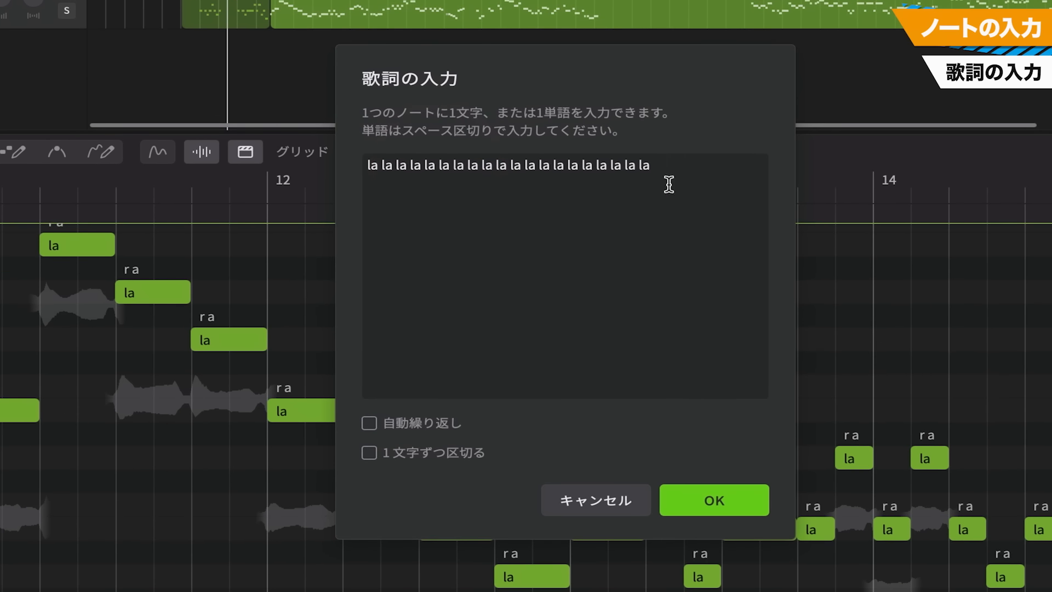
pyautogui.click(677, 183)
pyautogui.hotkey('ctrl', 'a')
pyautogui.write('あ')
pyautogui.press('Return')
pyautogui.write('い')
pyautogui.press('Return')
pyautogui.write('し')
pyautogui.press('Return')
pyautogui.write('あ い さ れ る て い ぎ あ いい')
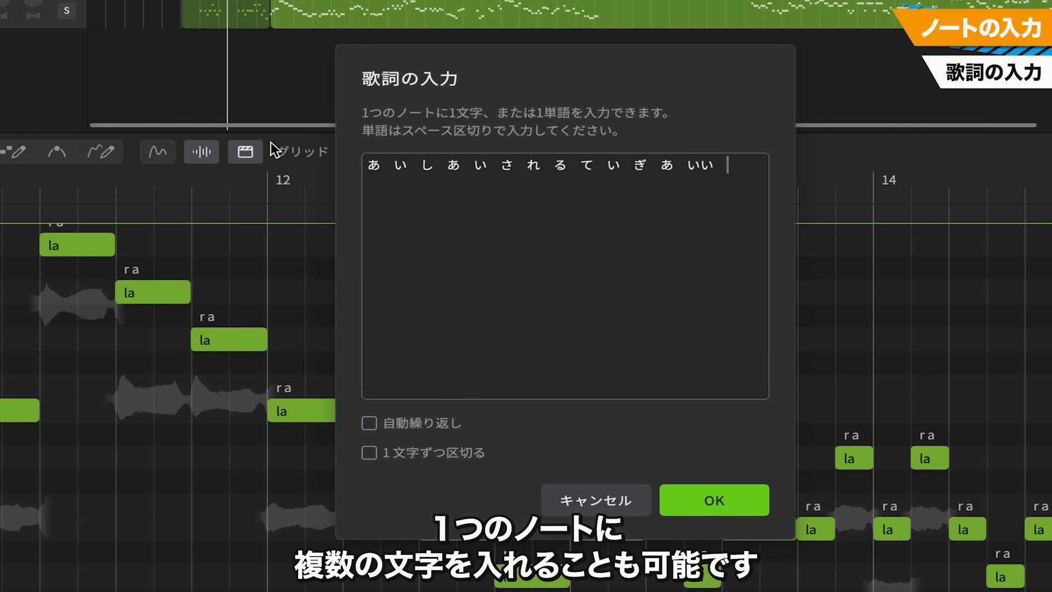
pyautogui.write(' れ ず ふ く ざ つ だ')
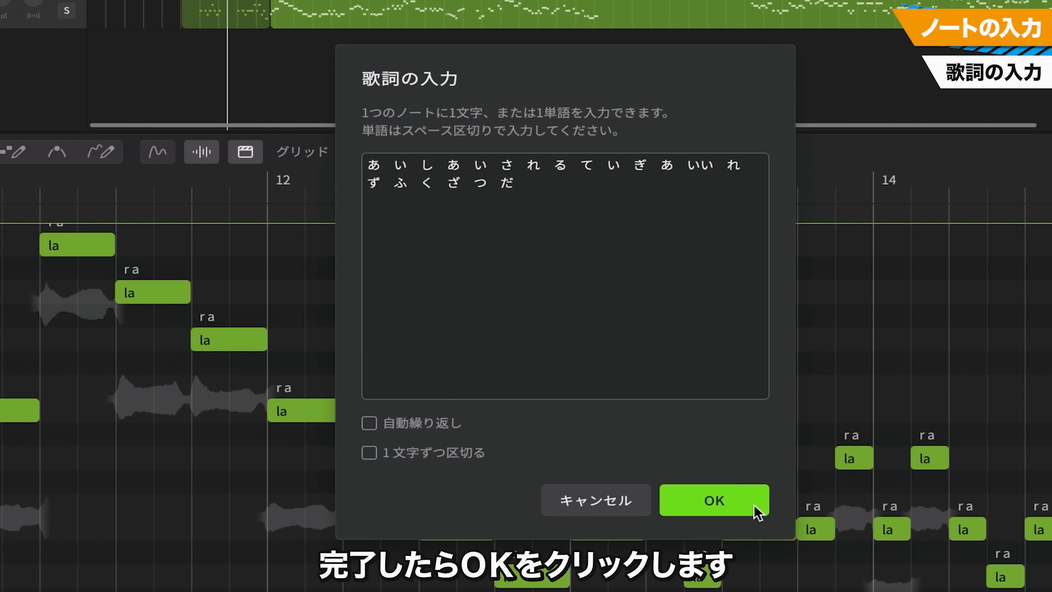
pyautogui.click(714, 500)
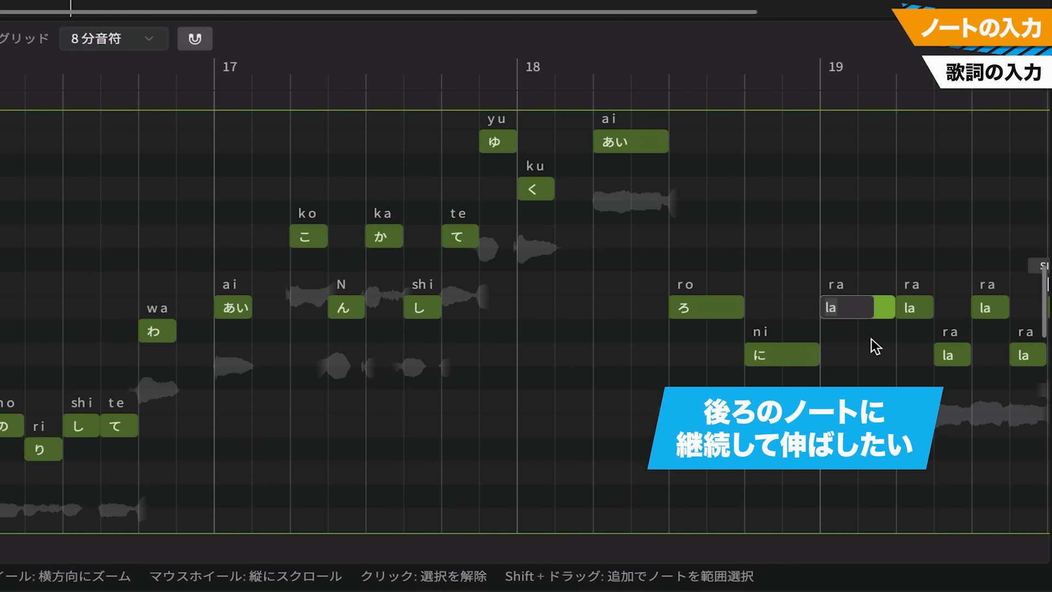
# Set the lyric of the first note in bar 19 to "-" to sustain the preceding syllable, and play back the passage
pyautogui.write('-')
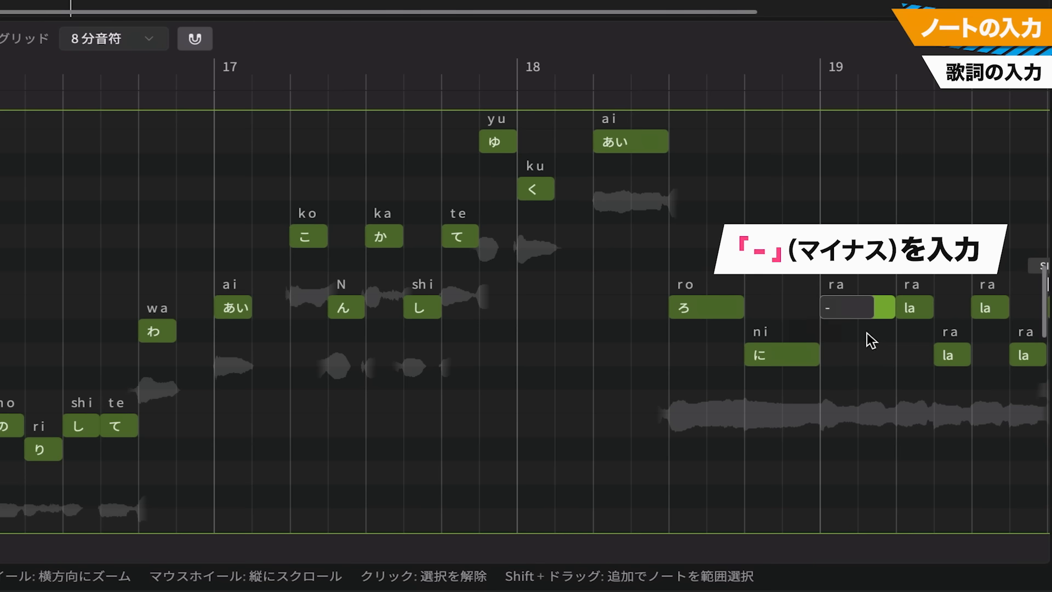
pyautogui.press('Return')
pyautogui.press('space')
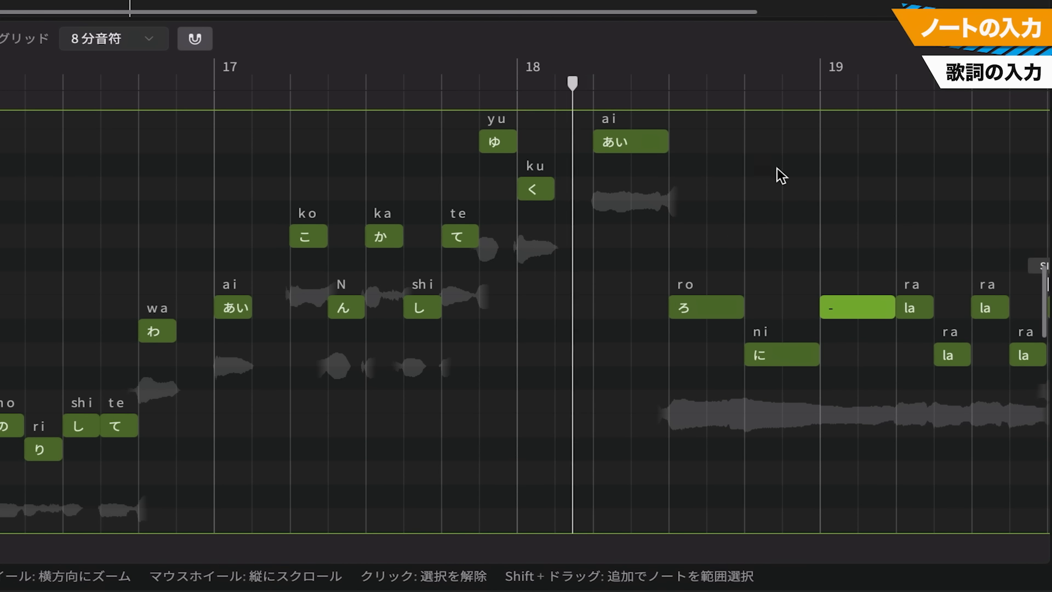
pyautogui.press('space')
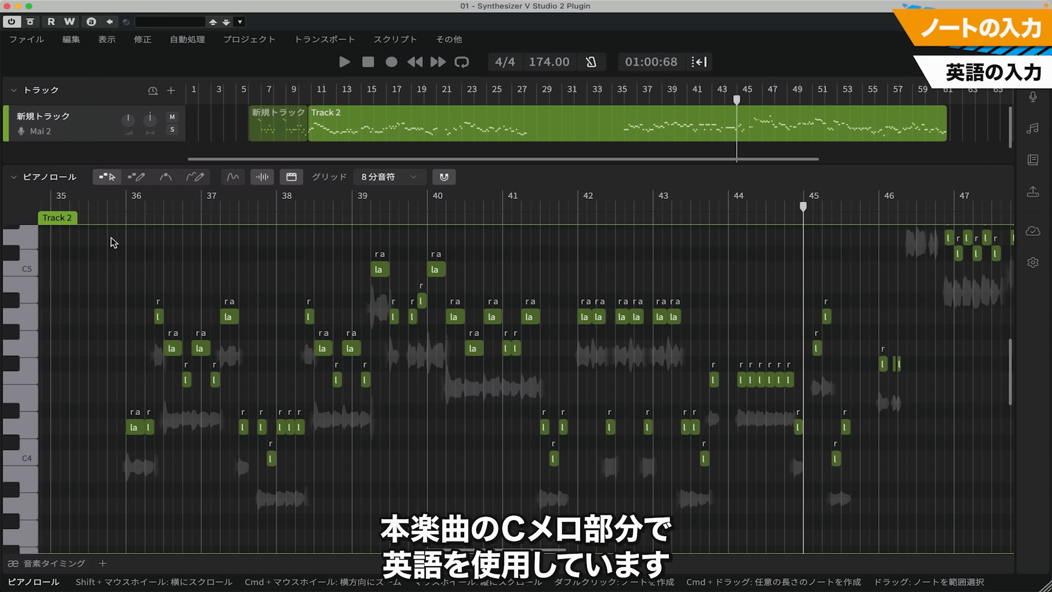
# Select the Track 2 notes from bar 36 through bar 45 and set their language to English (英語)
pyautogui.moveTo(112, 238); pyautogui.dragTo(853, 526)
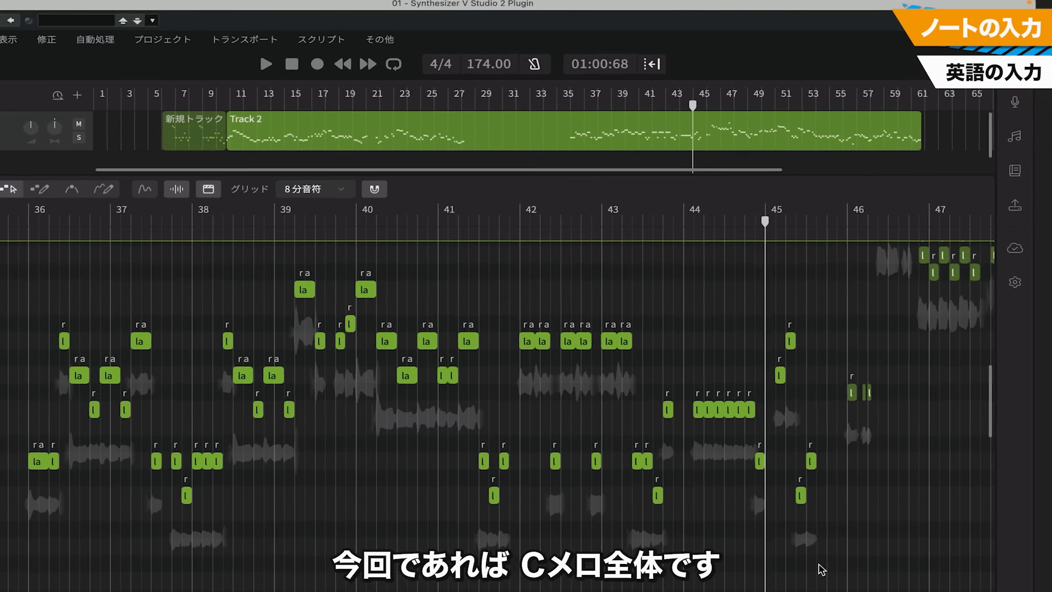
pyautogui.click(1015, 136)
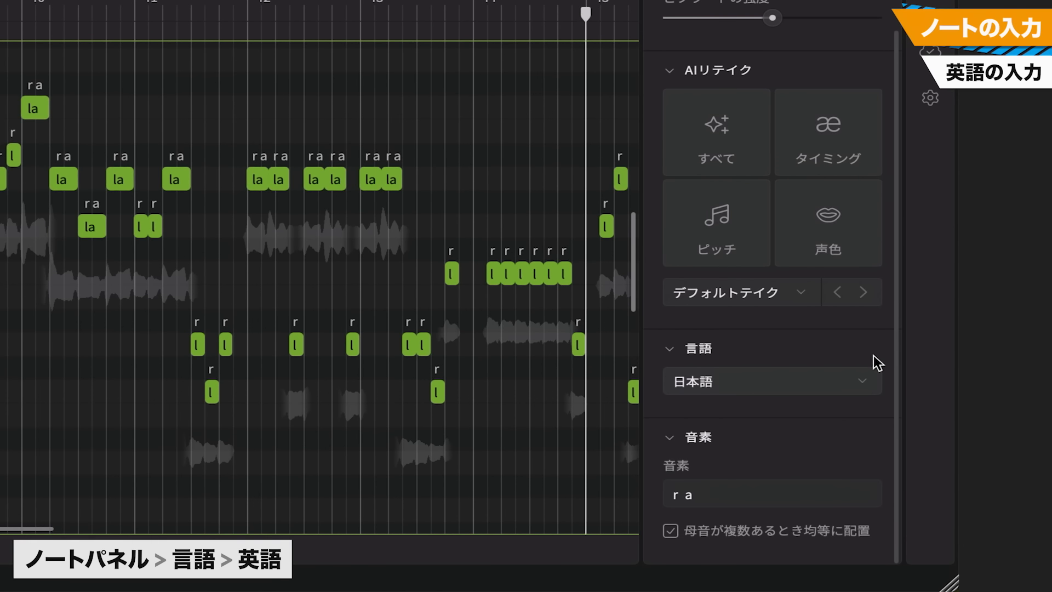
pyautogui.click(863, 381)
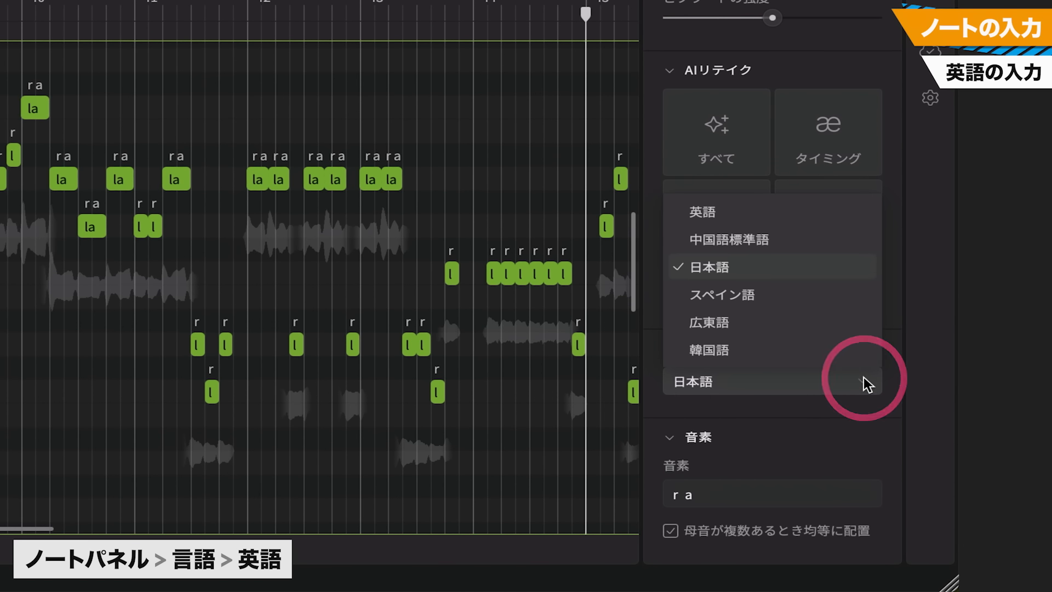
pyautogui.click(771, 218)
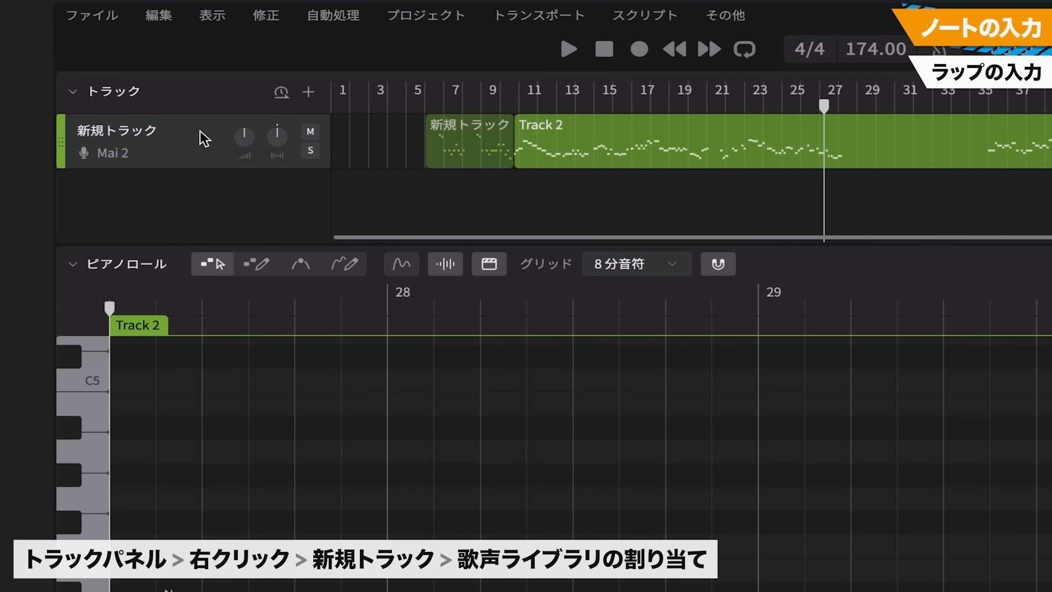
# Add a new vocal track below the existing one and assign the Mai 2 voice to it
pyautogui.rightClick(191, 198)
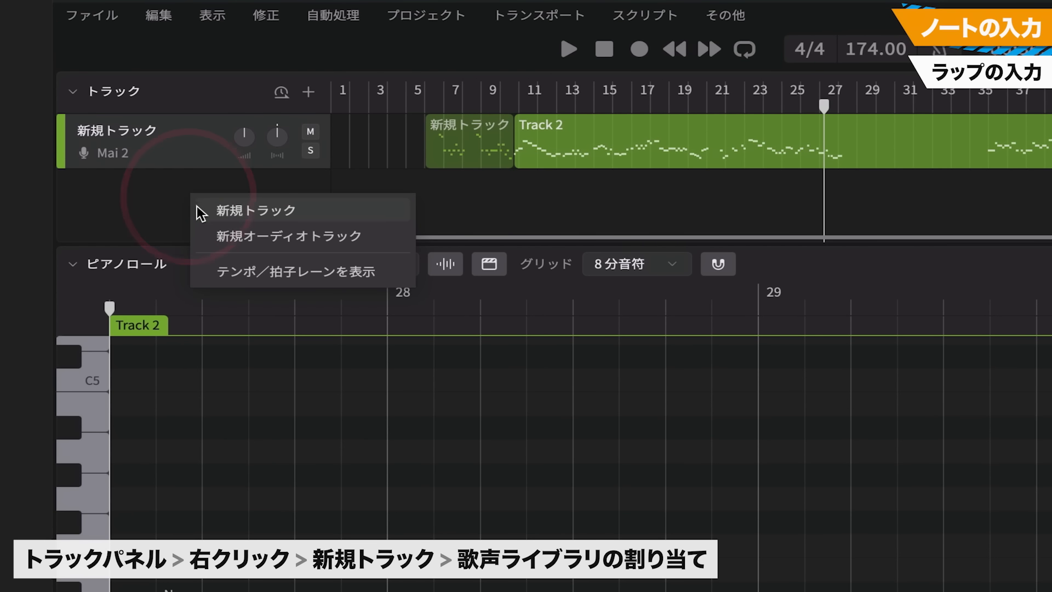
pyautogui.click(230, 215)
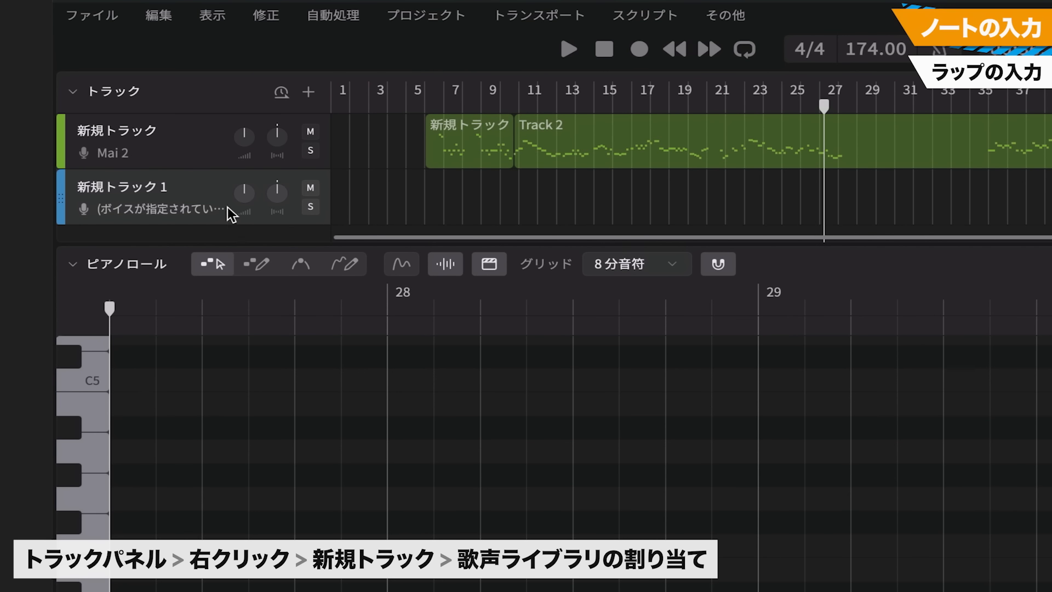
pyautogui.click(184, 208)
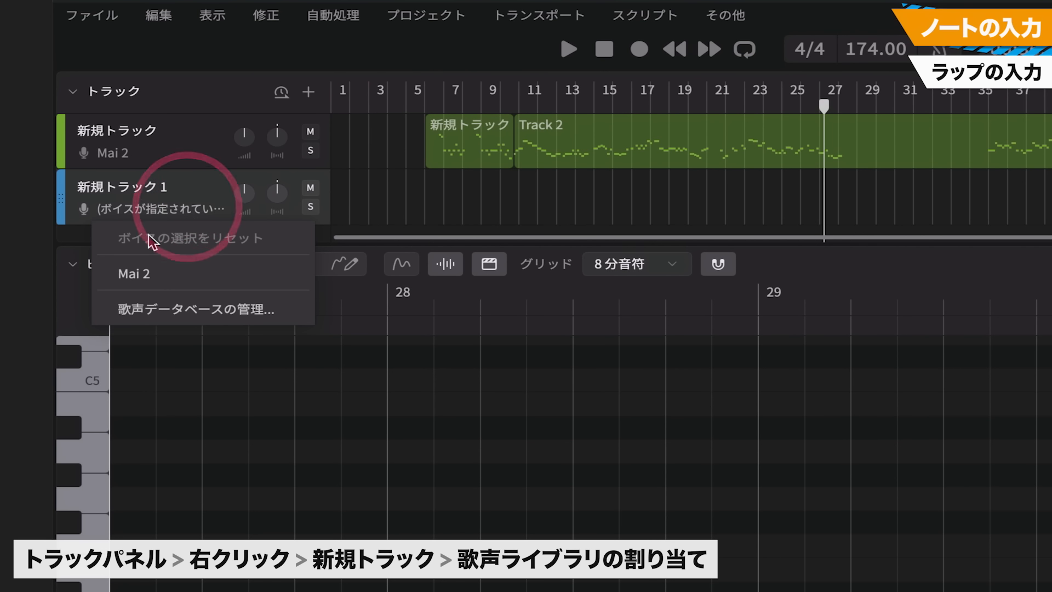
pyautogui.click(147, 270)
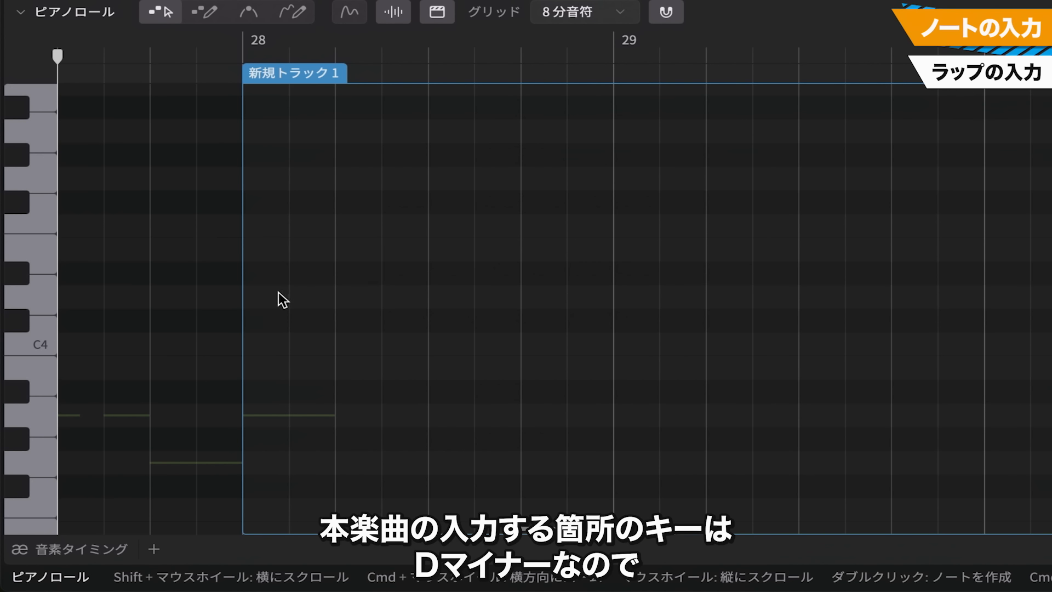
# Enter a rap rhythm on D4 from the start of bar 28: two eighth notes, two quarter notes and an eighth note
pyautogui.doubleClick(261, 301)
pyautogui.doubleClick(295, 294)
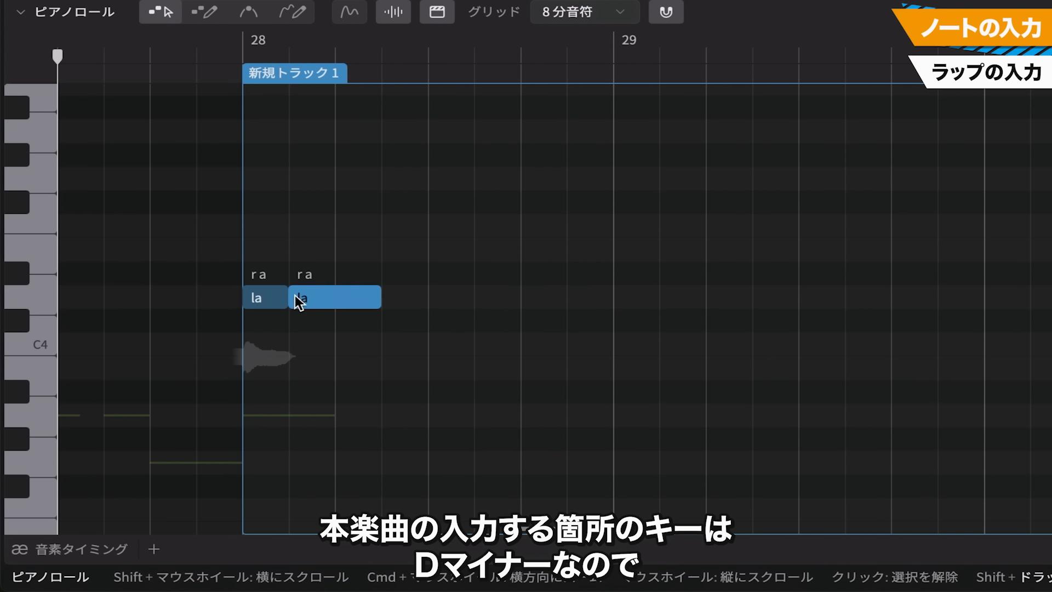
pyautogui.doubleClick(345, 294)
pyautogui.moveTo(345, 294); pyautogui.dragTo(510, 308)
pyautogui.doubleClick(432, 296)
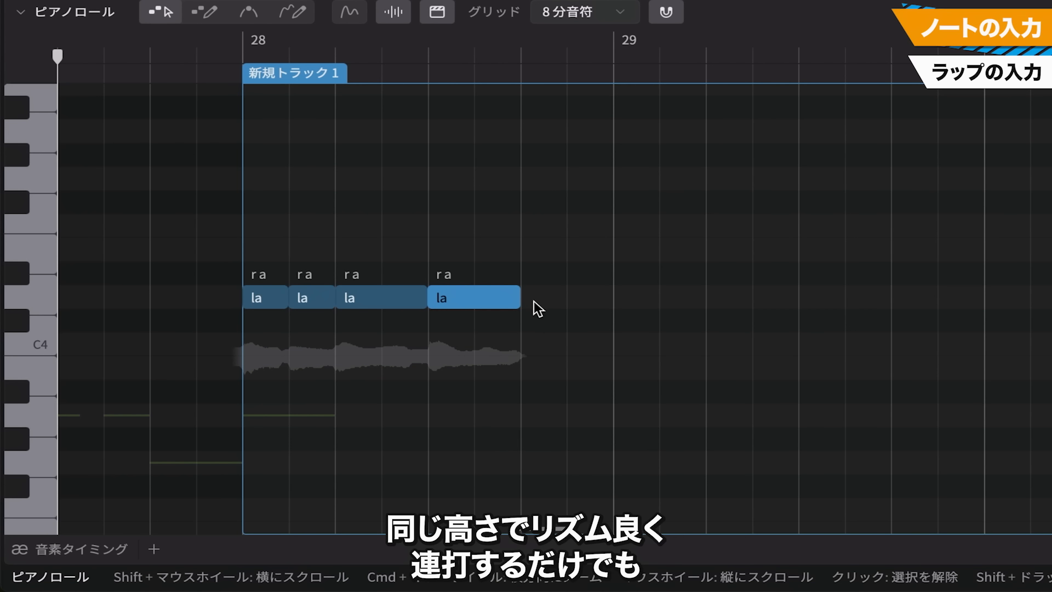
pyautogui.doubleClick(534, 300)
# Add a sixteenth note on D4 at the start of bar 29 and duplicate it repeatedly to form a run
pyautogui.doubleClick(622, 298)
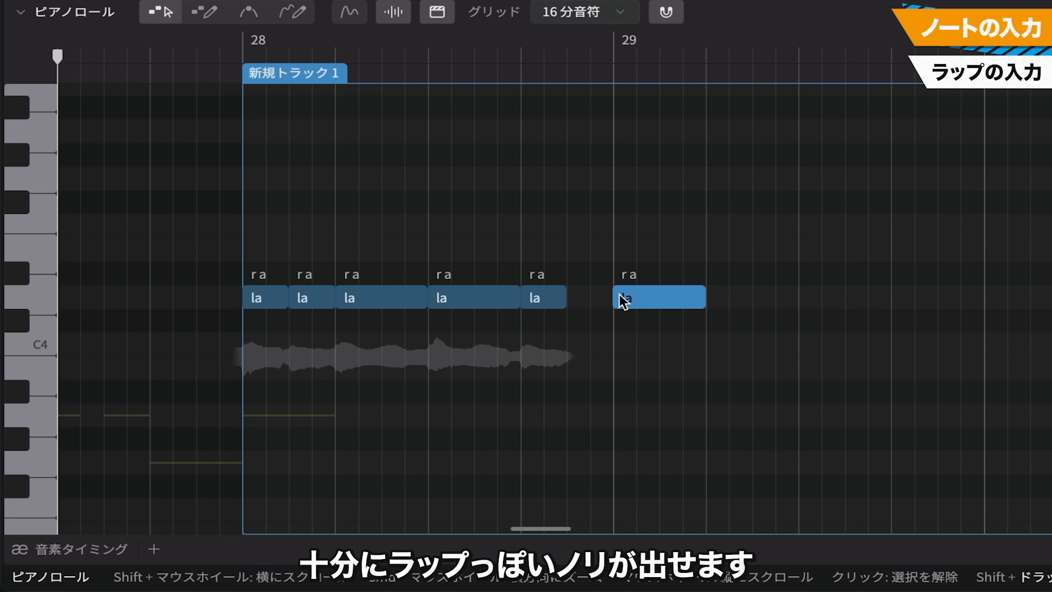
pyautogui.moveTo(622, 298); pyautogui.dragTo(626, 296)
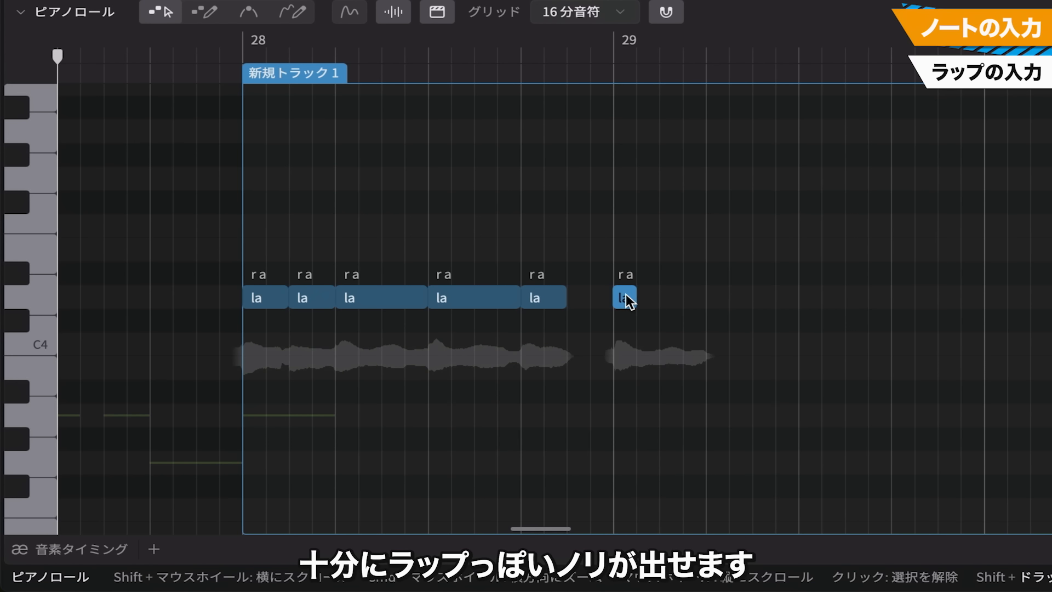
pyautogui.click(701, 308)
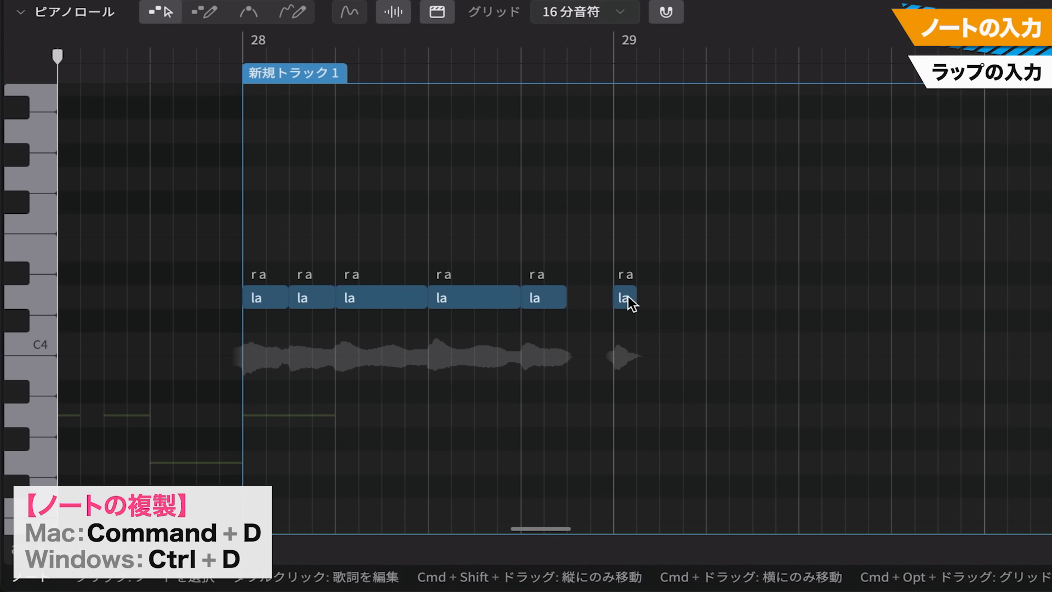
pyautogui.click(627, 302)
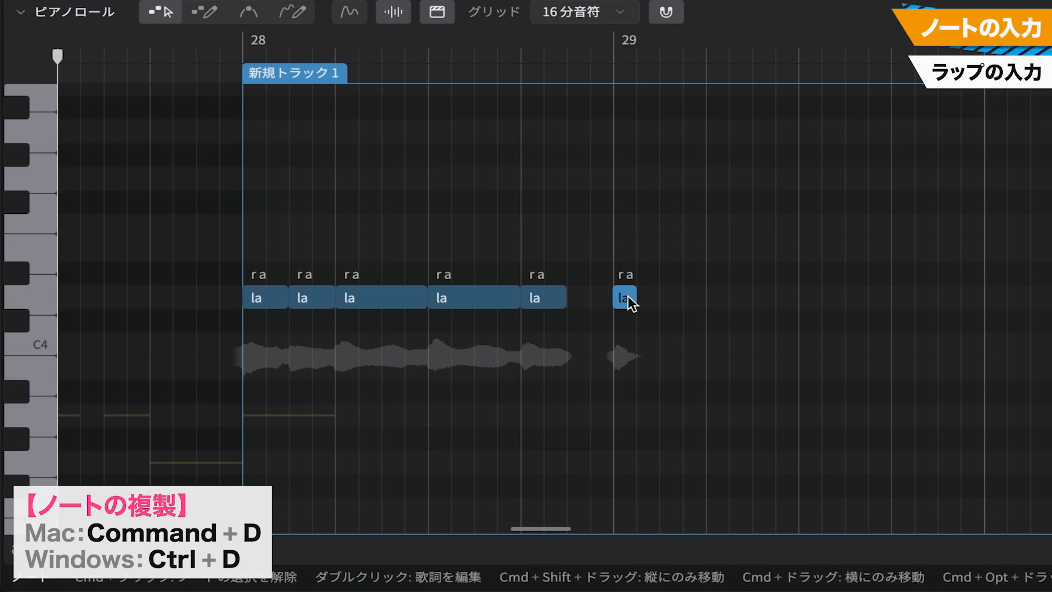
pyautogui.press('super+d')
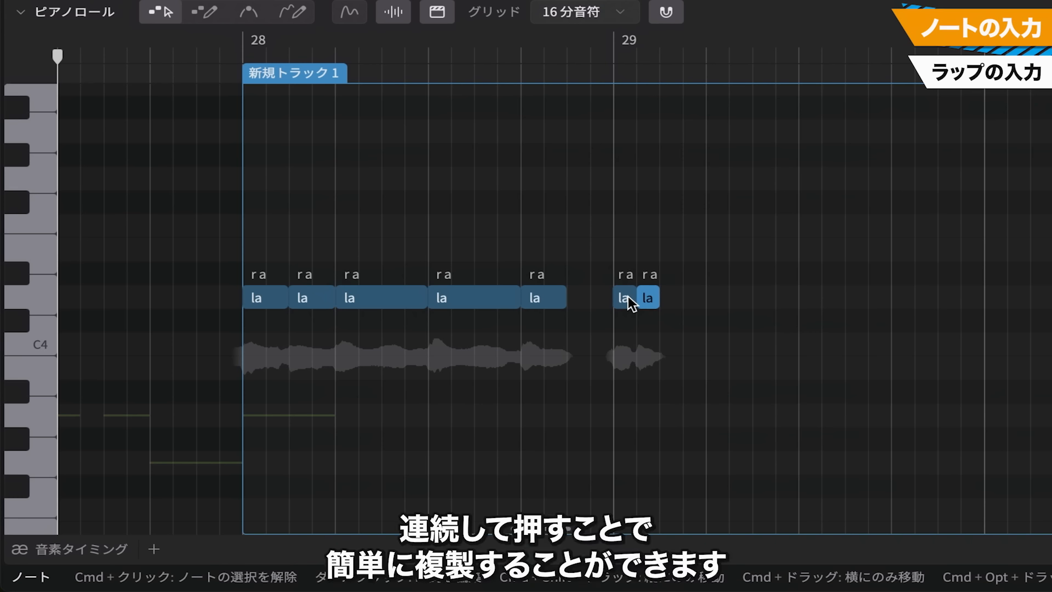
pyautogui.press('super+d')
pyautogui.press('super+d')
pyautogui.press('super+d')
pyautogui.press('super+d')
pyautogui.press('super+d')
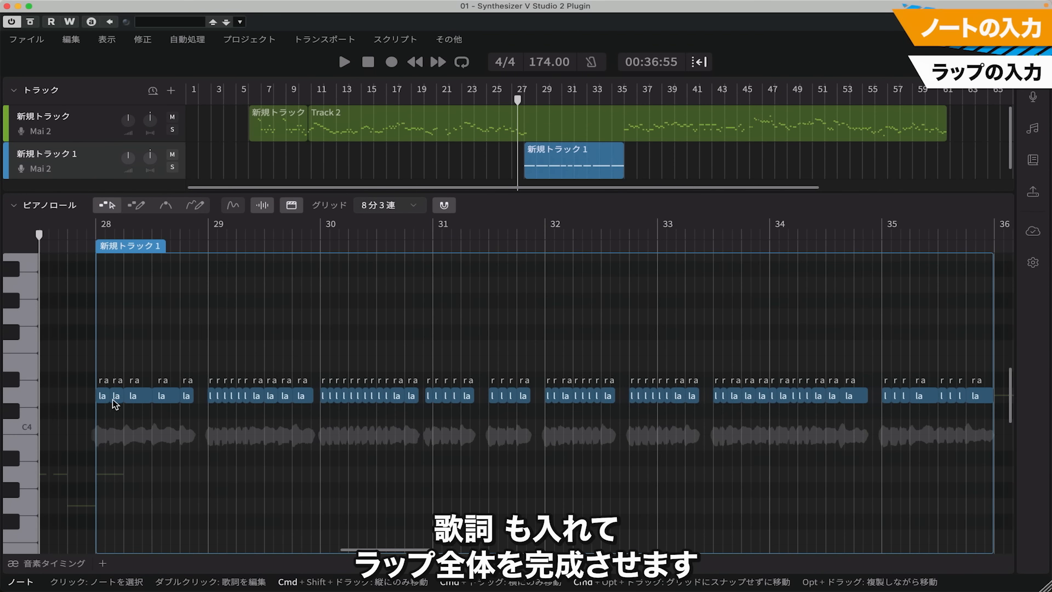
# Enter English lyrics on the rap notes in bar 28, beginning with "i'm", "a" and "lonely"
pyautogui.scroll(5, 111, 402)
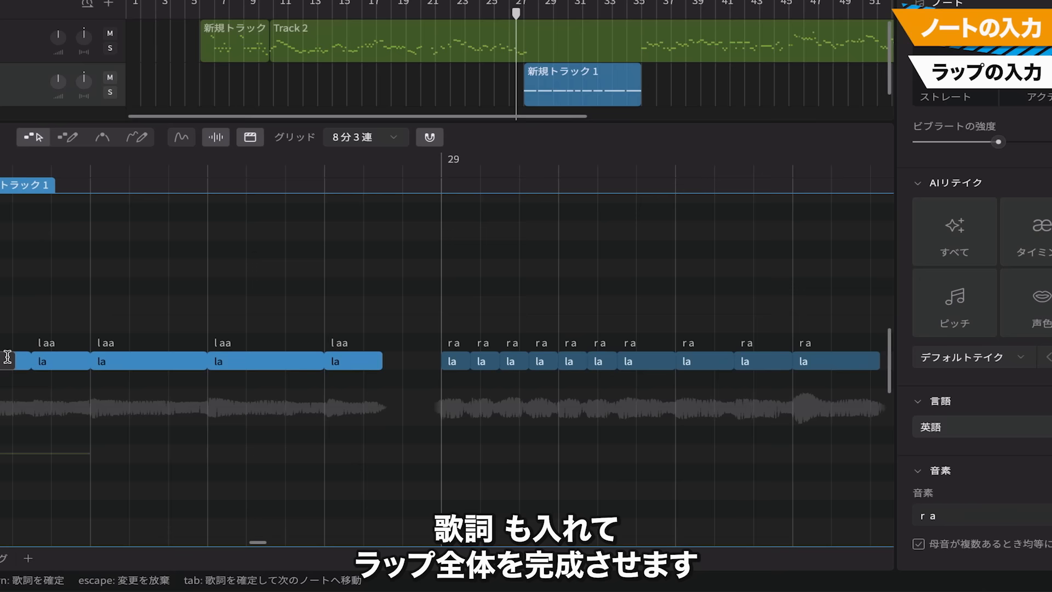
pyautogui.press('Tab')
pyautogui.press('Tab')
pyautogui.press('Tab')
pyautogui.press('Tab')
pyautogui.press('Tab')
pyautogui.write('a')
pyautogui.press('Tab')
pyautogui.write('lone')
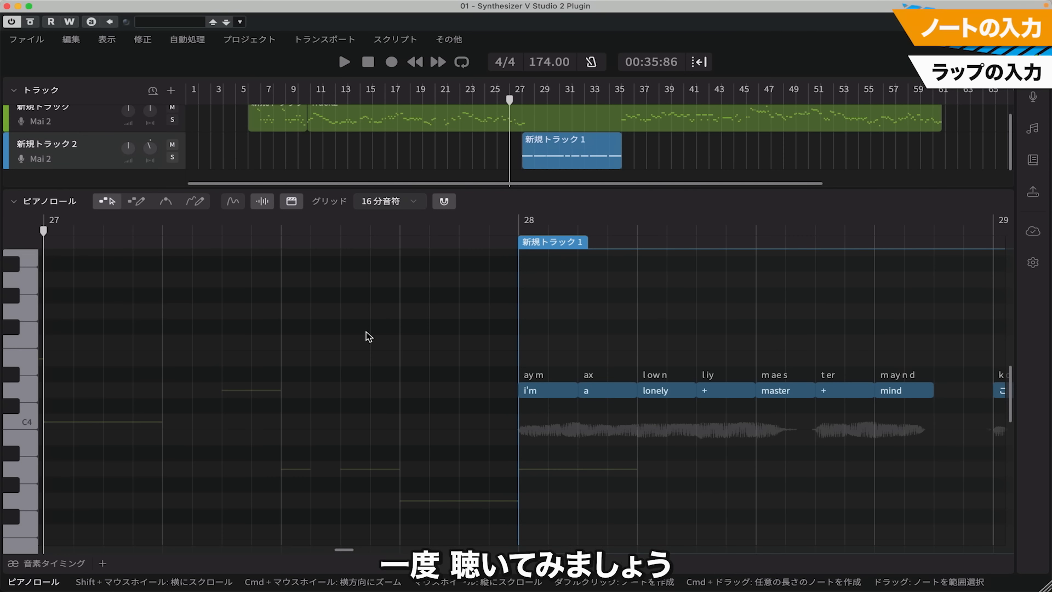
# Play back the rap section from bar 27 and stop playback
pyautogui.press('space')
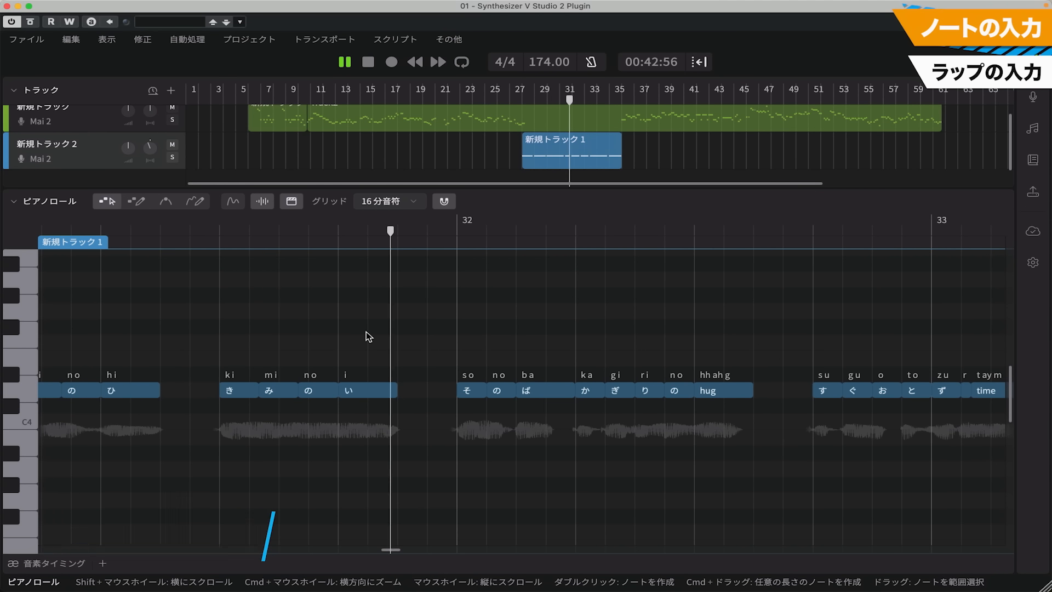
pyautogui.press('space')
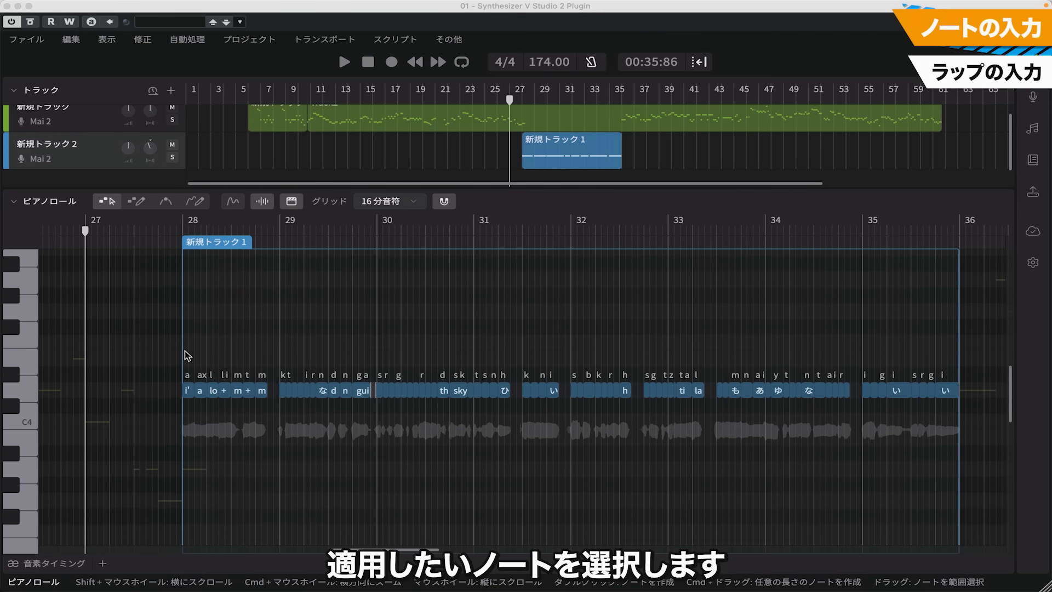
# Select all the notes of the rap section and switch their mode to Rap (ラップ)
pyautogui.moveTo(185, 351); pyautogui.dragTo(953, 438)
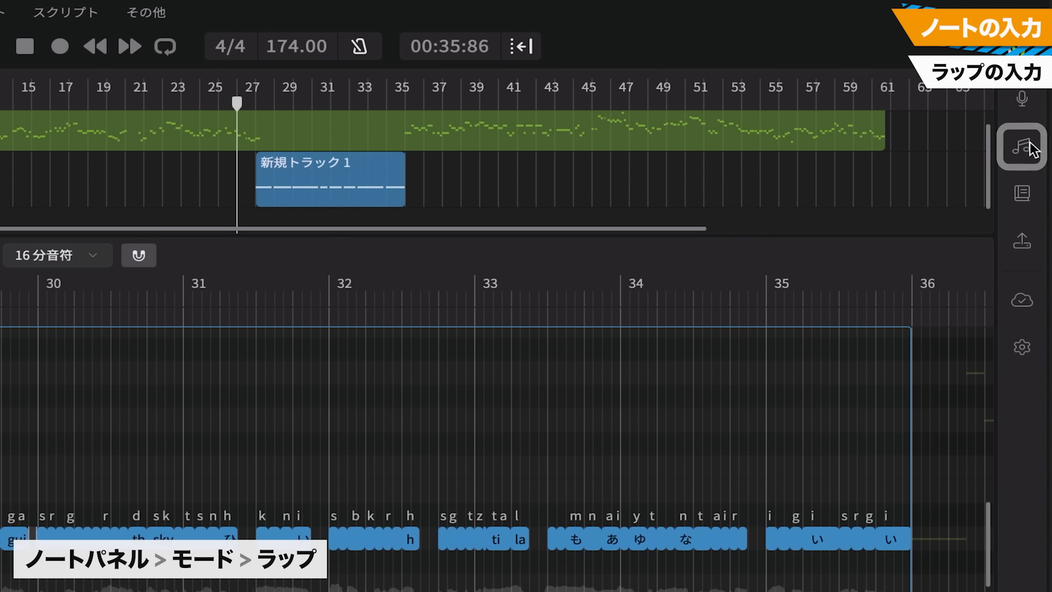
pyautogui.click(1035, 128)
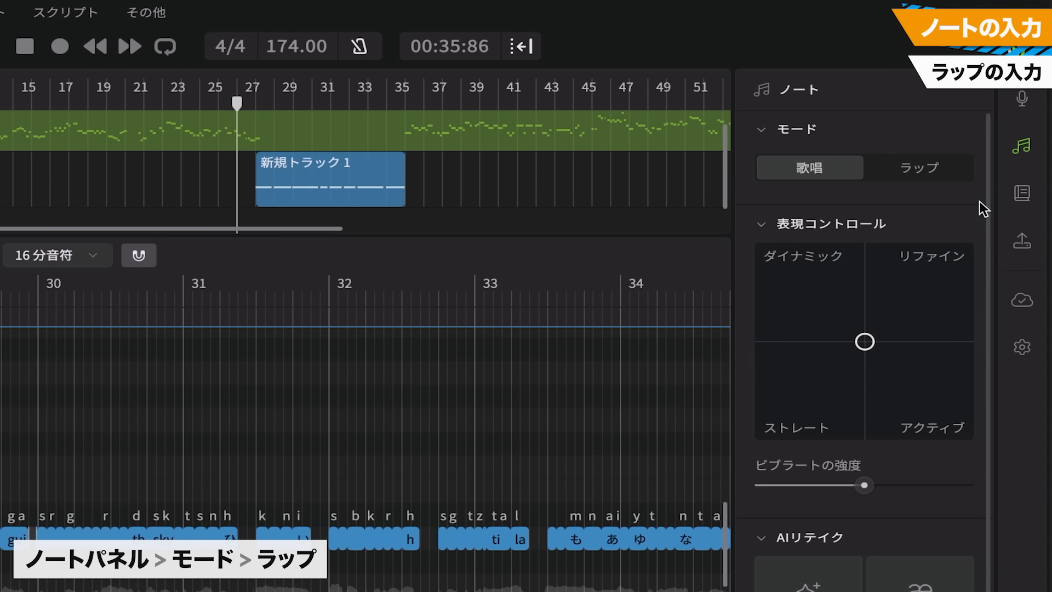
pyautogui.click(927, 170)
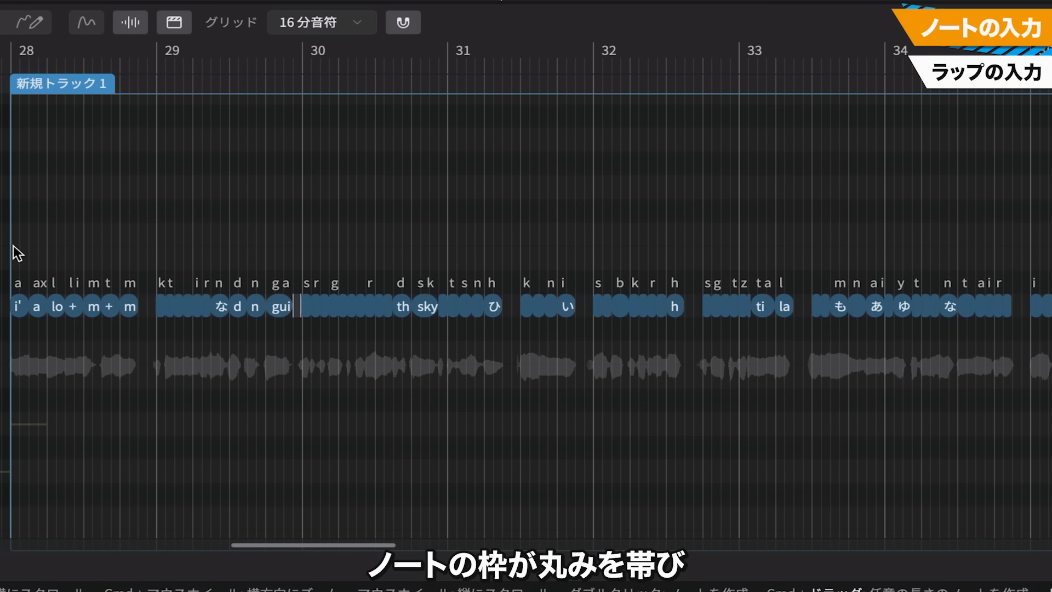
# Play back the rap phrase from bar 28 with its notes enlarged in the piano roll
pyautogui.scroll(5, 9, 260)
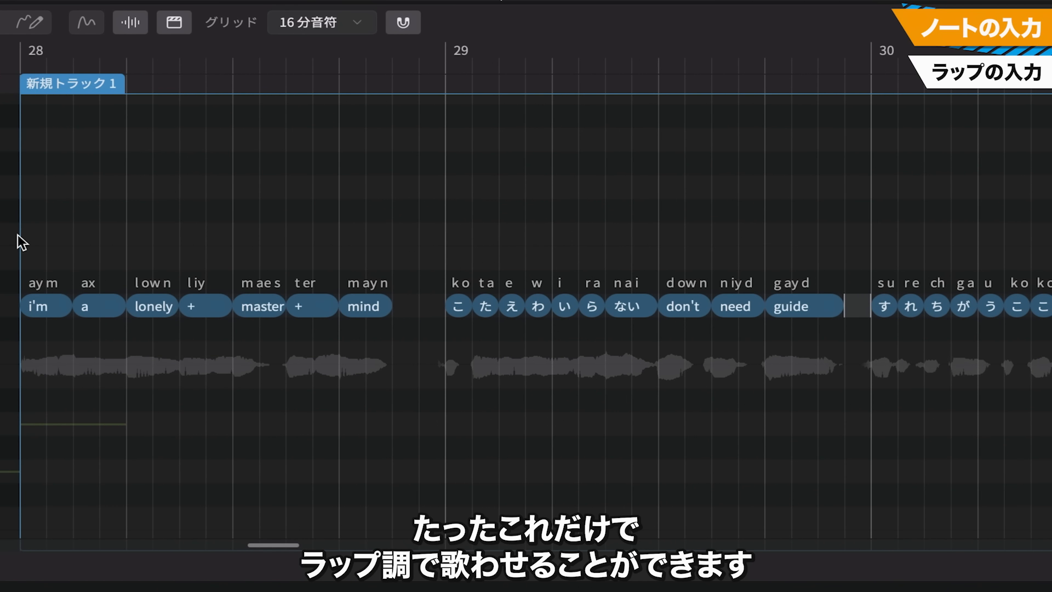
pyautogui.press('space')
pyautogui.scroll(4, 16, 241)
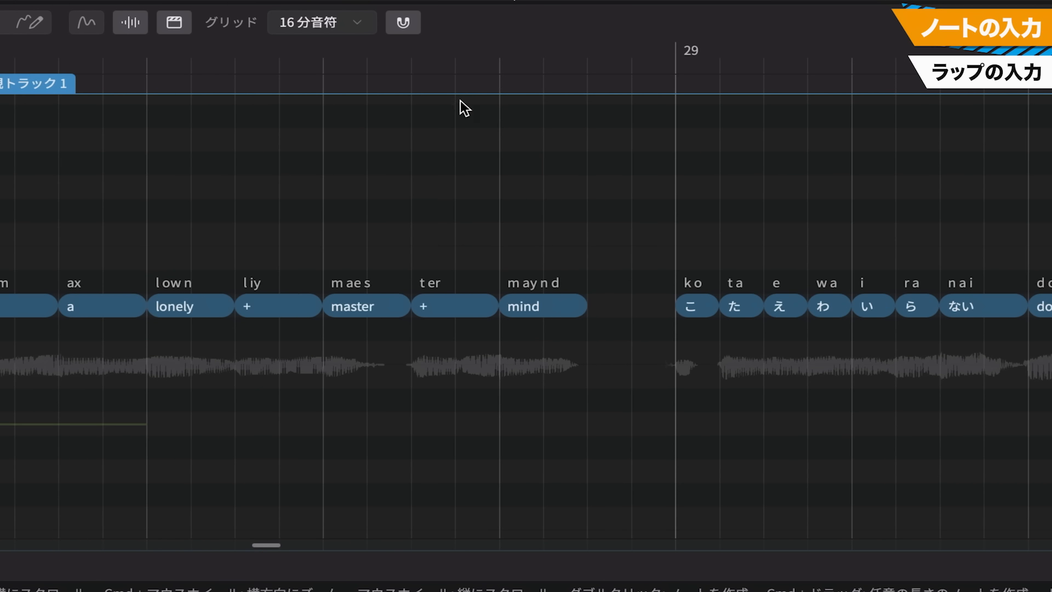
# Display the pitch curve over the rap notes in bar 28
pyautogui.click(293, 67)
pyautogui.click(156, 50)
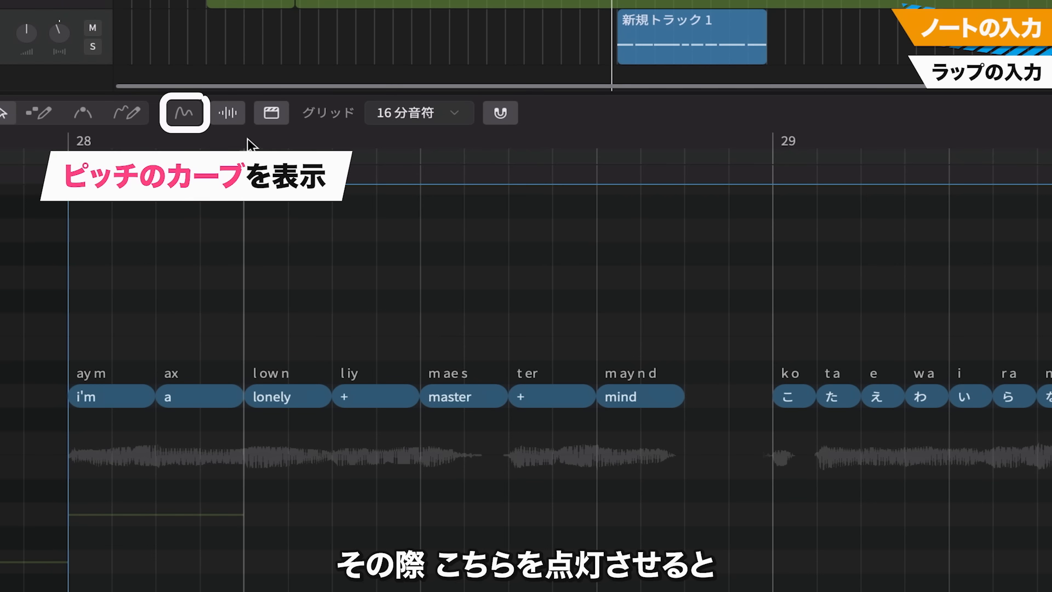
pyautogui.click(185, 114)
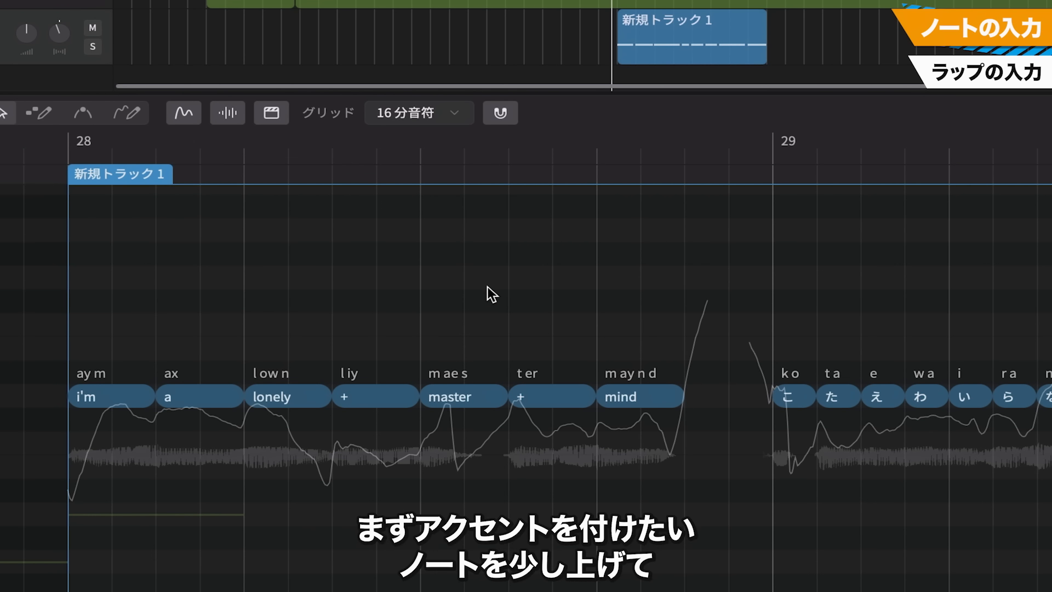
# Raise the "master" note in bar 28 by two semitones and lower the "mind" note by two semitones
pyautogui.click(472, 390)
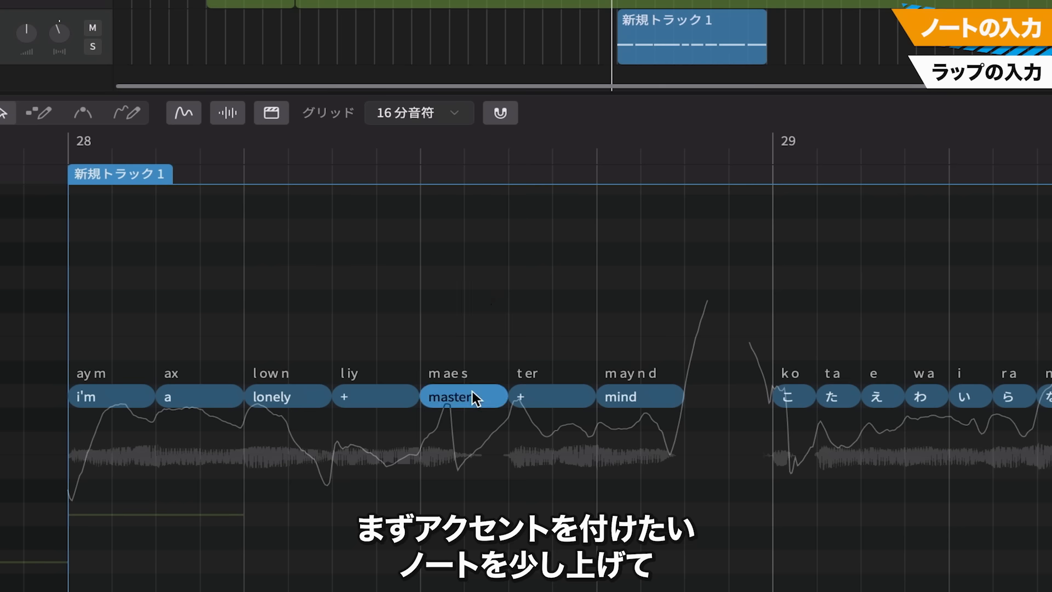
pyautogui.moveTo(477, 386); pyautogui.dragTo(482, 356)
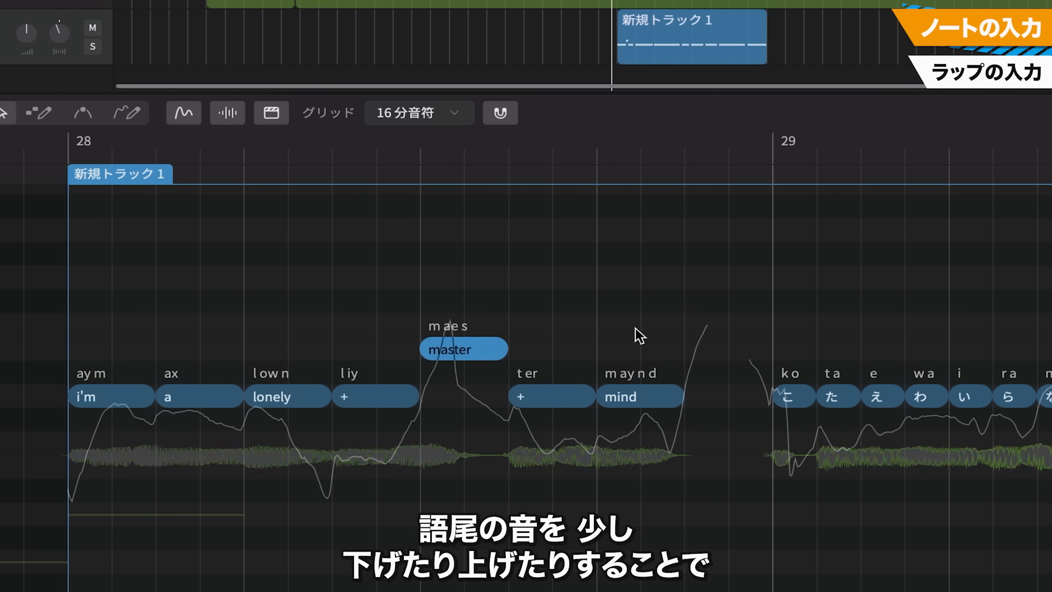
pyautogui.click(637, 392)
pyautogui.moveTo(638, 393); pyautogui.dragTo(634, 435)
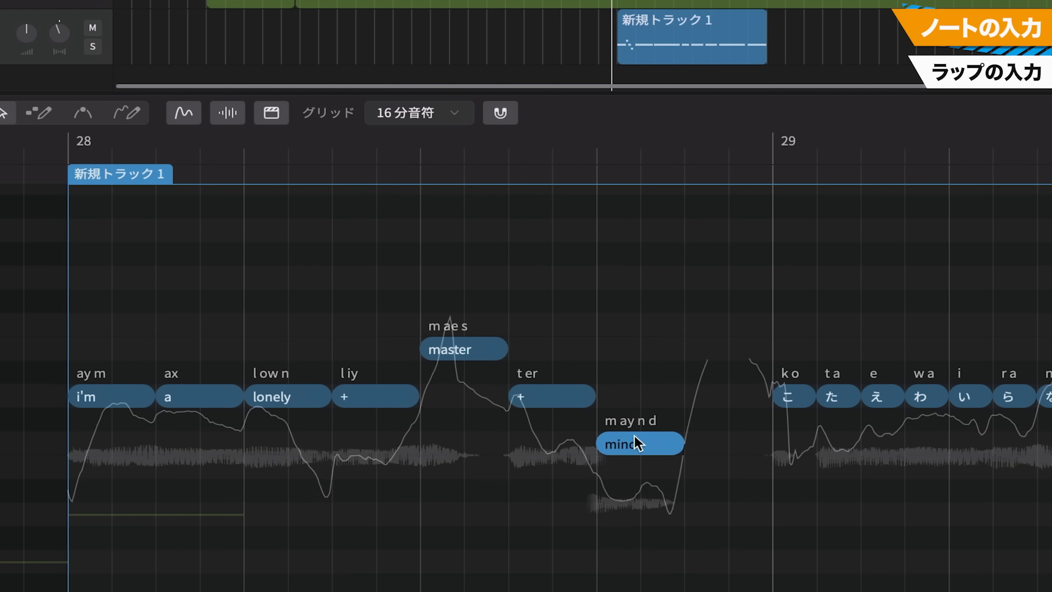
# Lower the "guide" note in bar 29 and the phrase-ending "ひ" note in bar 31 by one semitone each
pyautogui.hscroll(6, 634, 441)
pyautogui.click(866, 403)
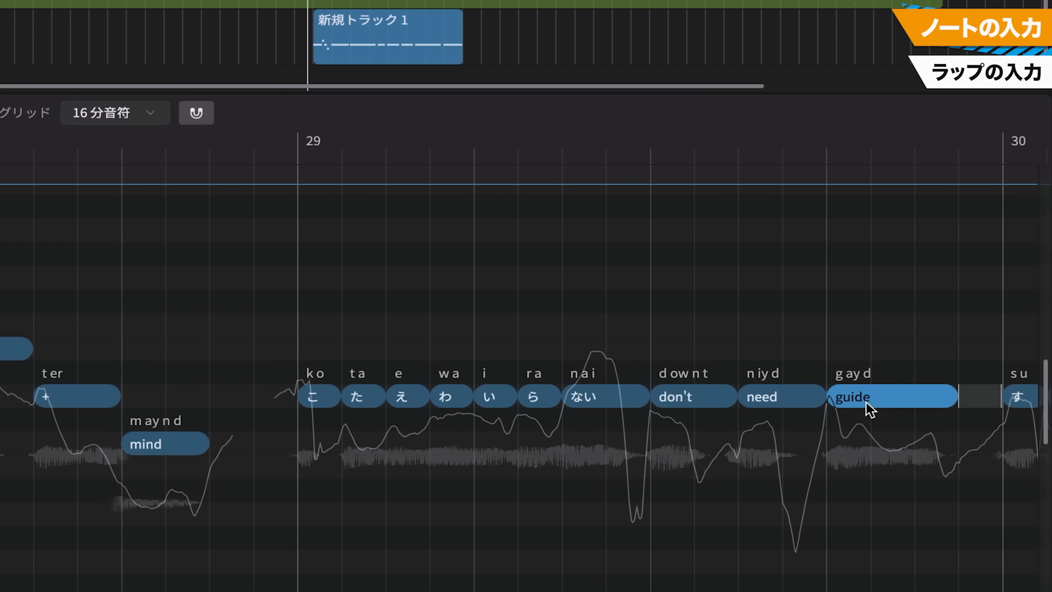
pyautogui.moveTo(865, 402); pyautogui.dragTo(866, 417)
pyautogui.hscroll(12, 747, 447)
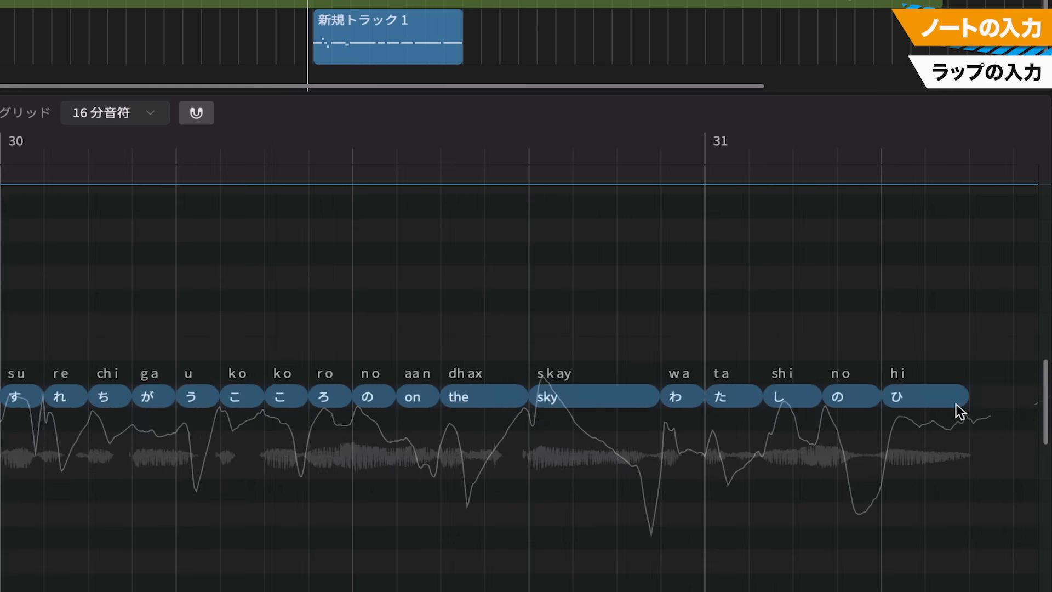
pyautogui.click(923, 397)
pyautogui.moveTo(923, 398); pyautogui.dragTo(924, 419)
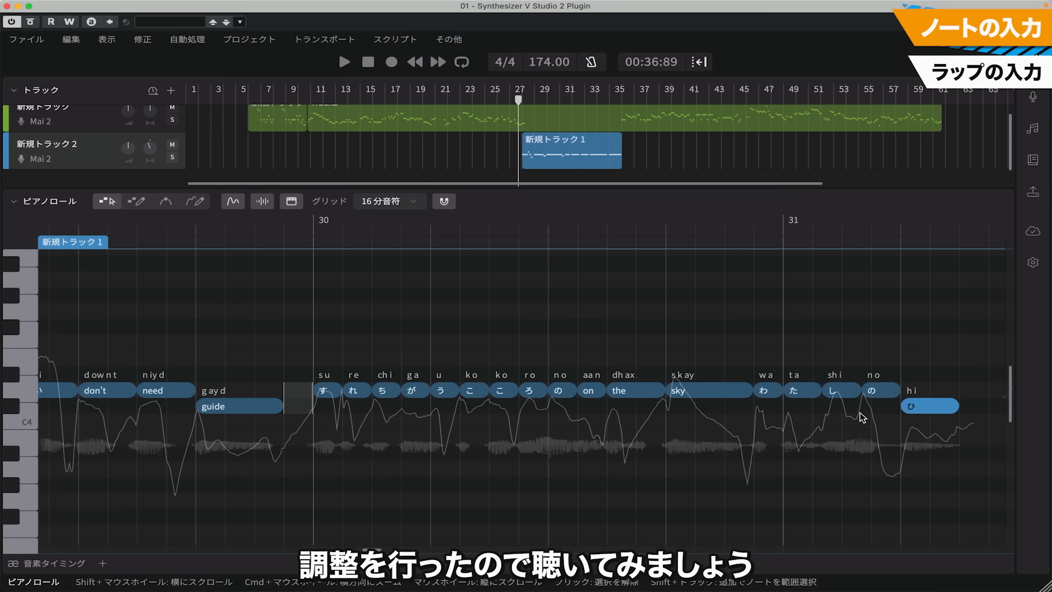
# Play back the pitch-adjusted rap section through bar 35 and stop playback
pyautogui.press('space')
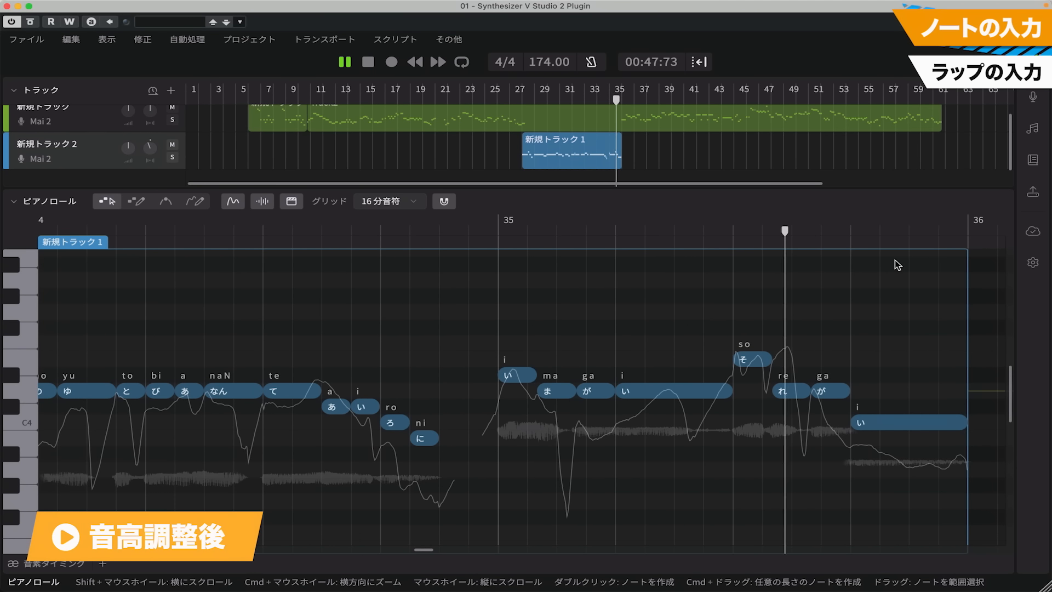
pyautogui.press('space')
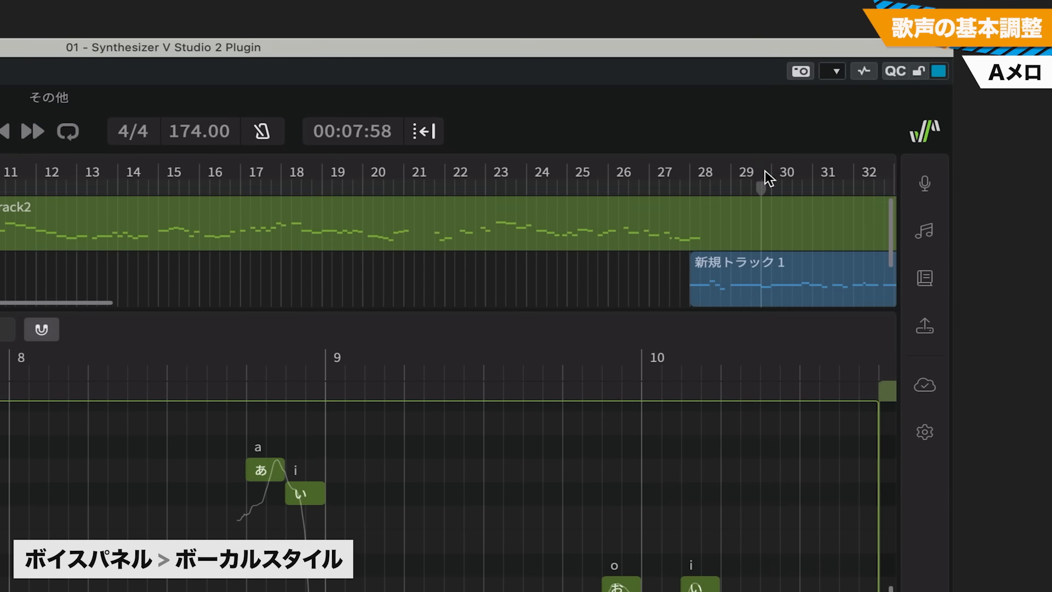
# Open the vocal style settings for the voice, raise Breathy to its 150% maximum and play back the verse
pyautogui.click(924, 186)
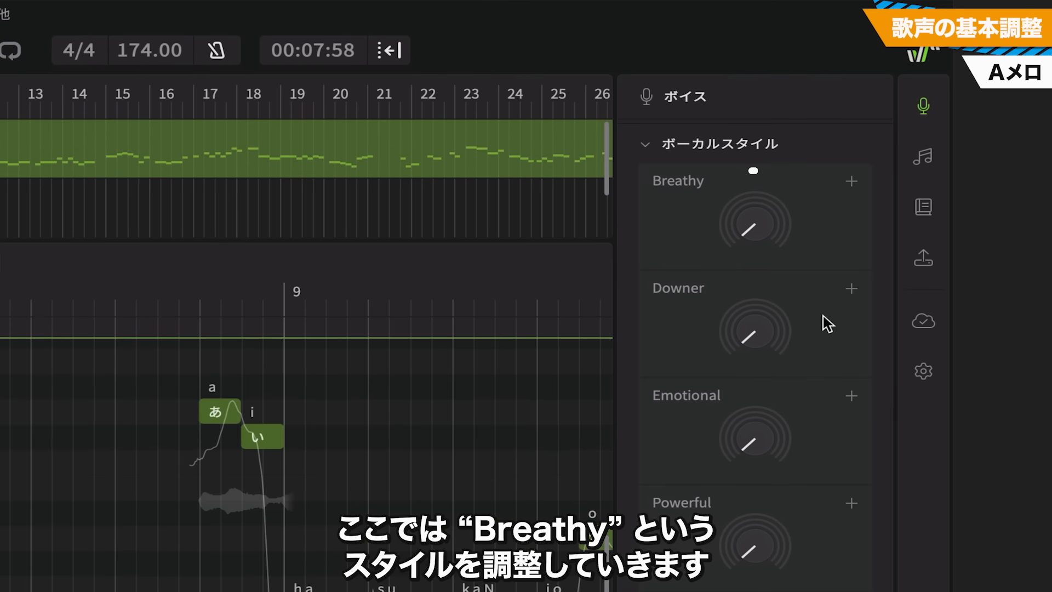
pyautogui.moveTo(786, 117)
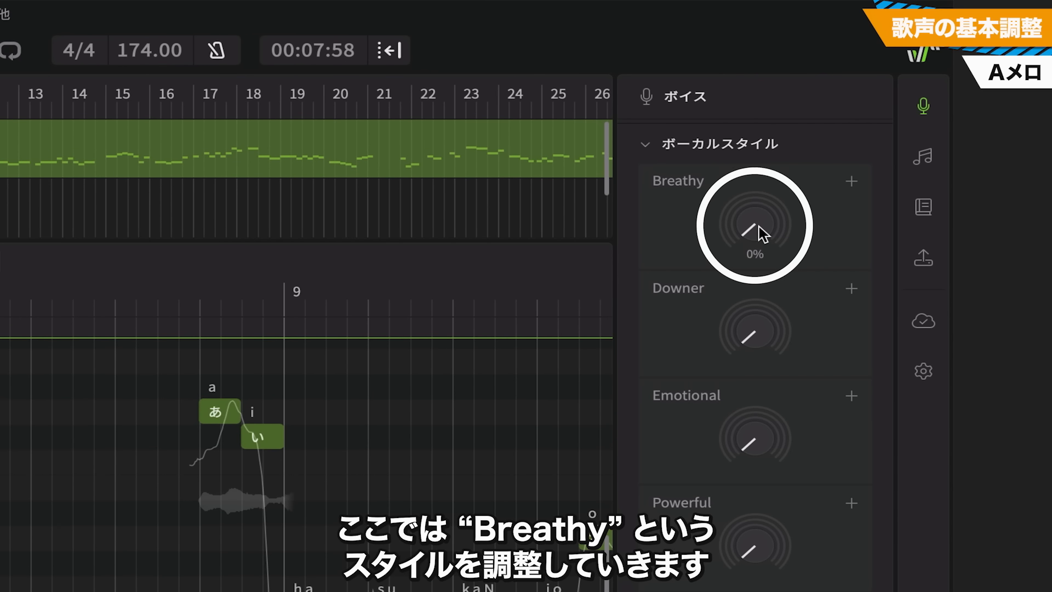
pyautogui.moveTo(758, 226); pyautogui.dragTo(764, 201)
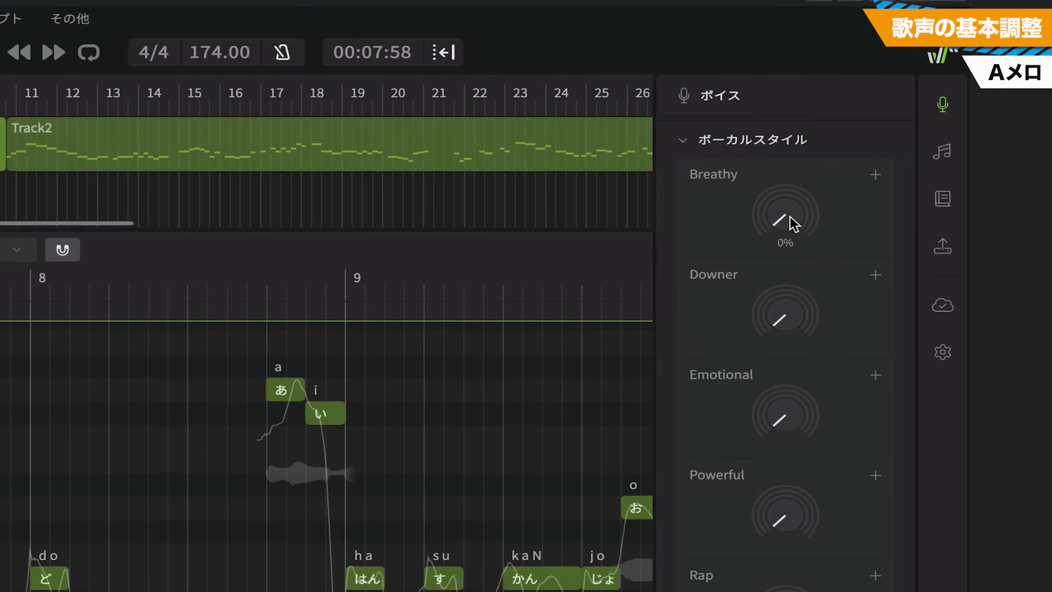
pyautogui.moveTo(790, 216); pyautogui.dragTo(783, 70)
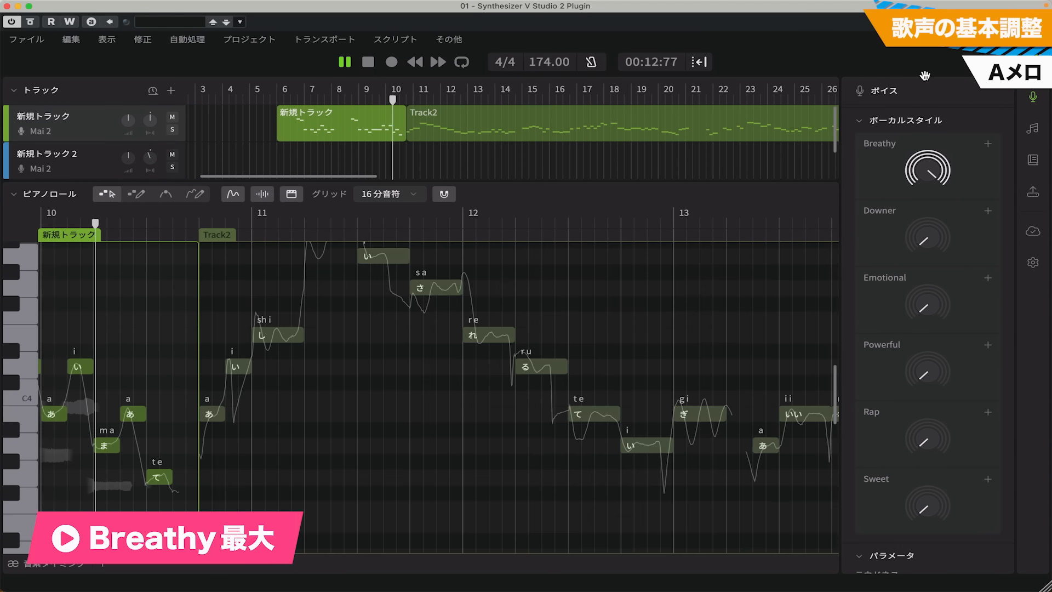
pyautogui.press('space')
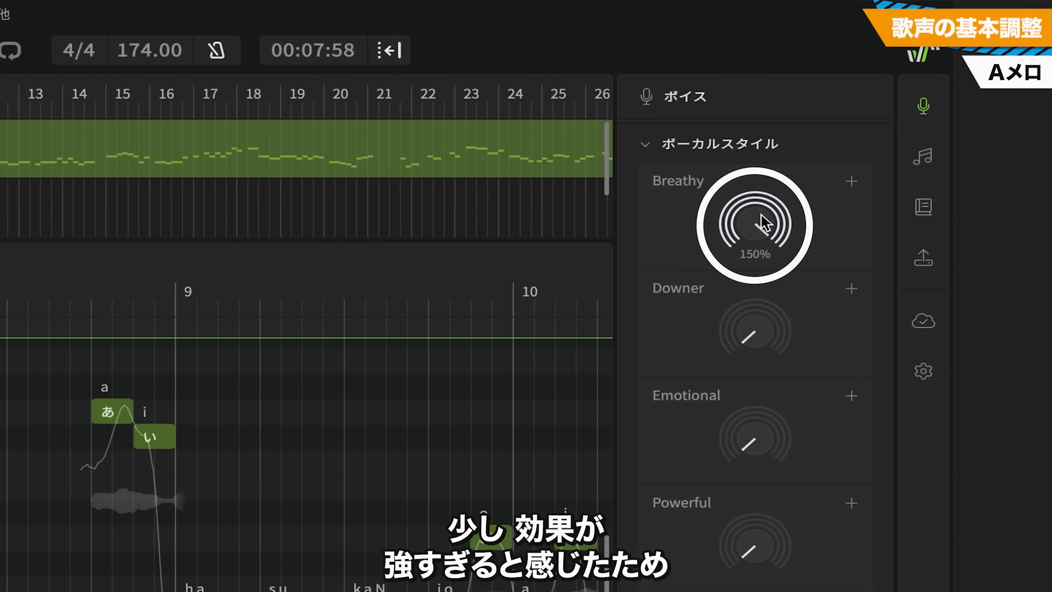
# Set the Breathy vocal style to 80% and play back the verse
pyautogui.moveTo(927, 173); pyautogui.dragTo(930, 195)
pyautogui.moveTo(758, 263); pyautogui.dragTo(757, 251)
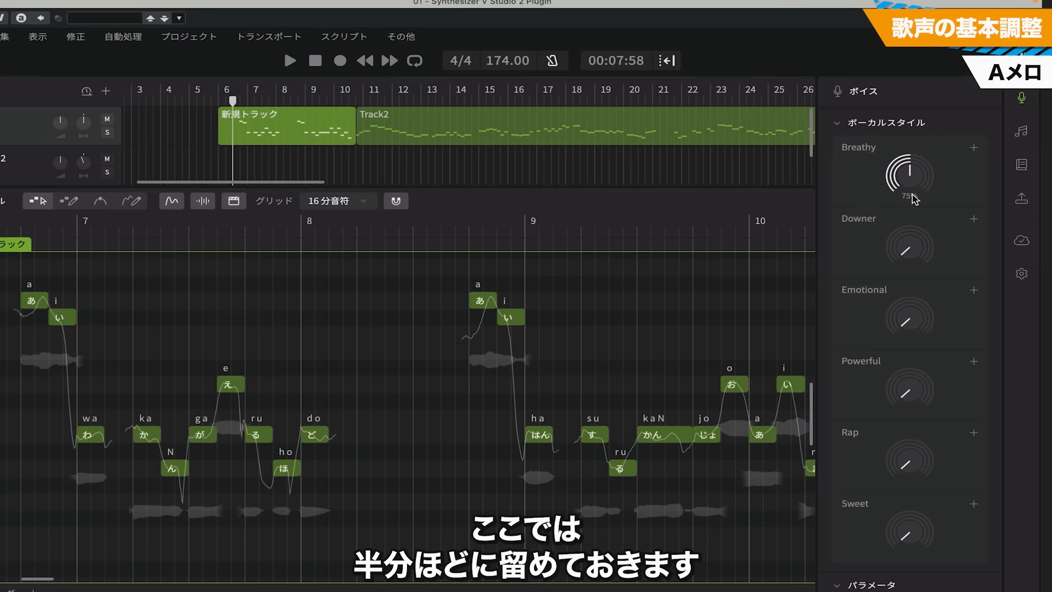
pyautogui.press('space')
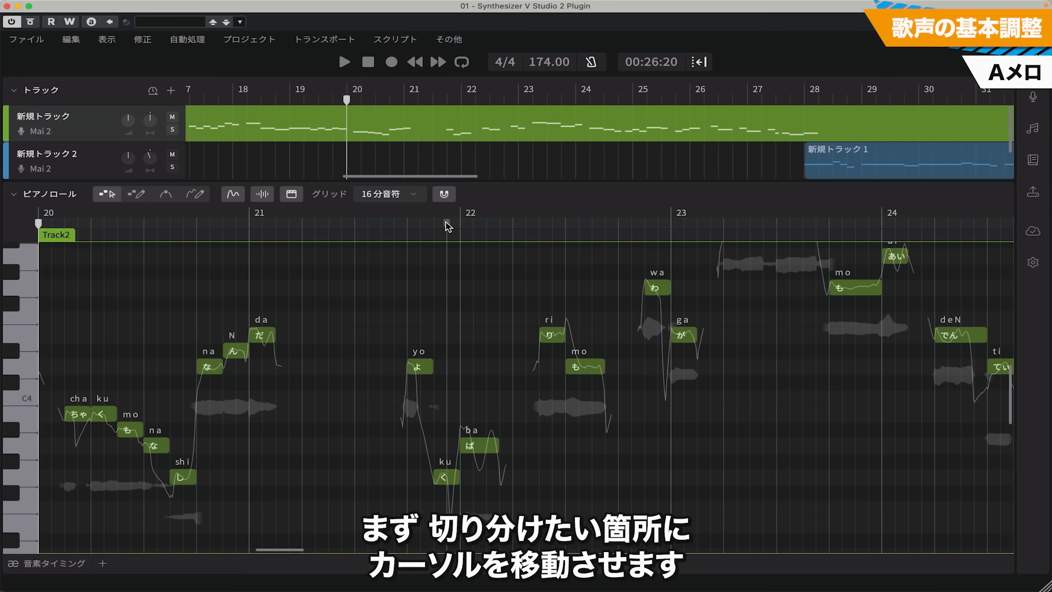
# Split the Track2 group halfway through bar 21, between the "だ" and "よ" notes
pyautogui.moveTo(445, 221); pyautogui.dragTo(455, 222)
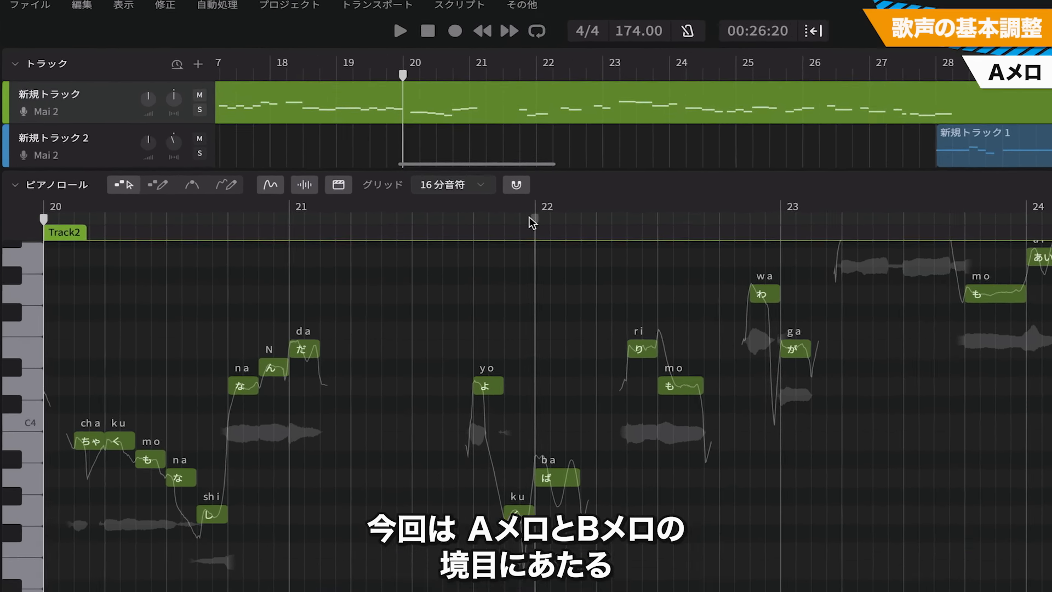
pyautogui.moveTo(590, 213); pyautogui.dragTo(466, 216)
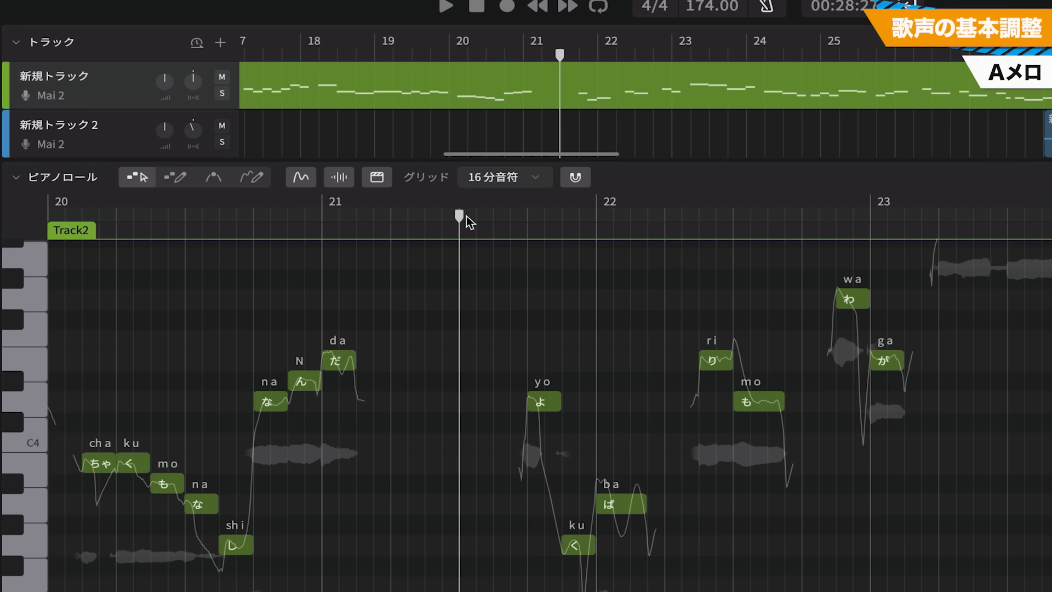
pyautogui.rightClick(564, 90)
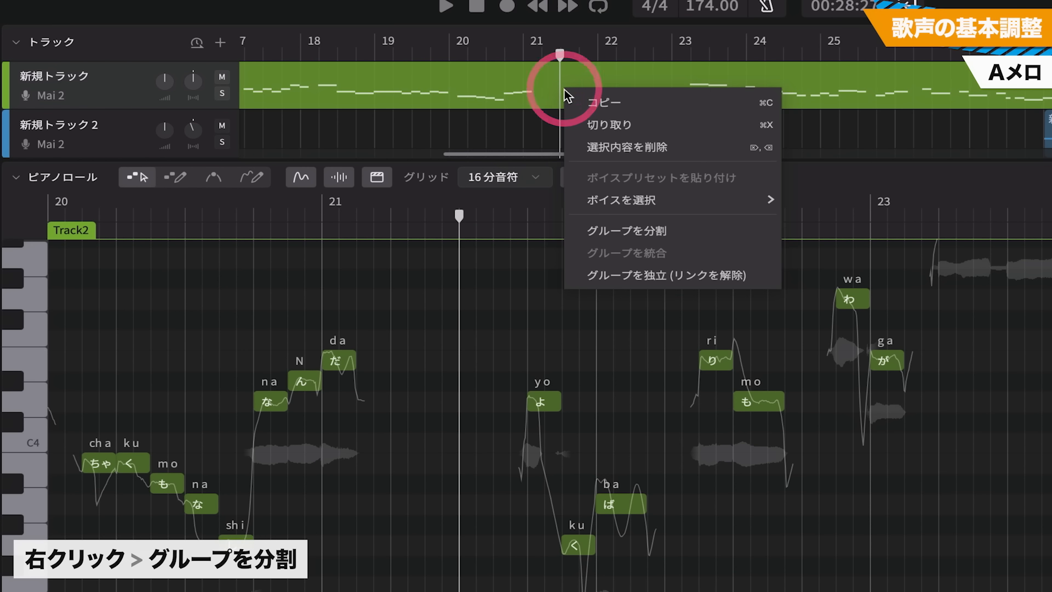
pyautogui.click(623, 229)
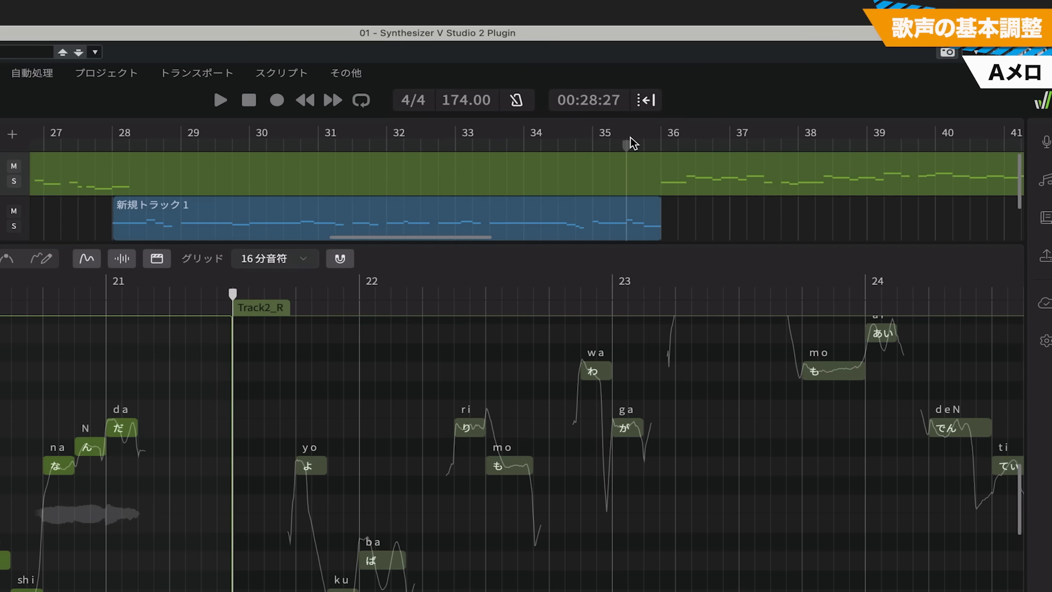
# Split the remaining melody group halfway through bar 35 and again at the fourth beat of bar 45
pyautogui.click(629, 141)
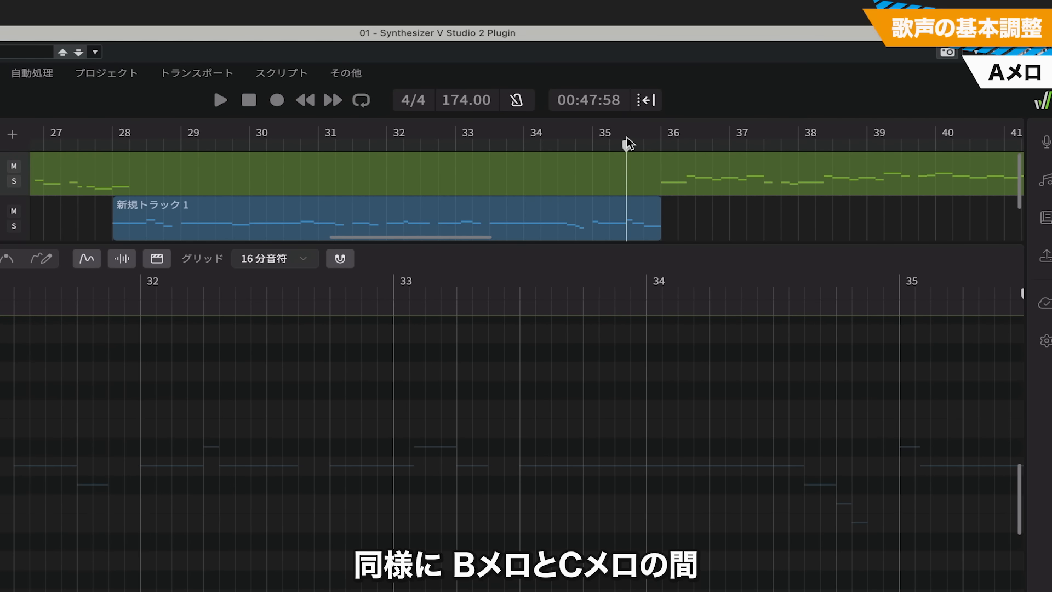
pyautogui.rightClick(630, 183)
pyautogui.click(559, 312)
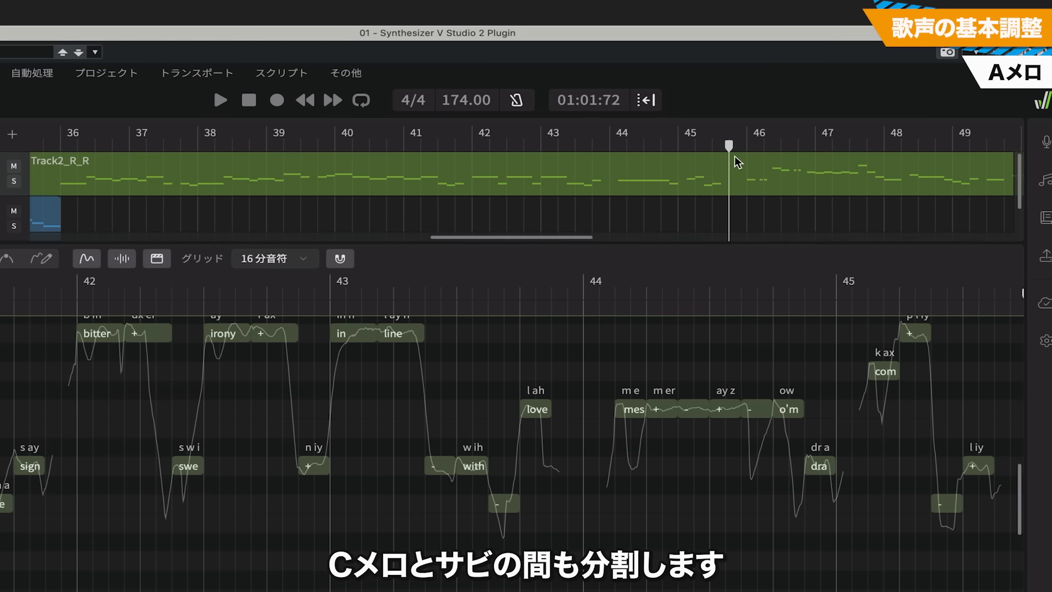
pyautogui.rightClick(730, 174)
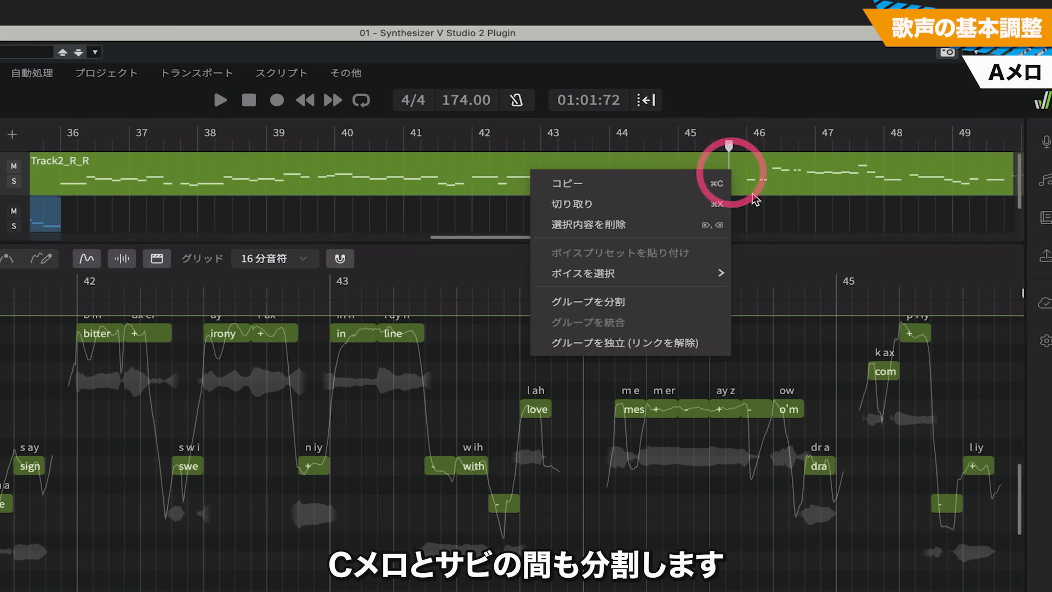
pyautogui.click(623, 300)
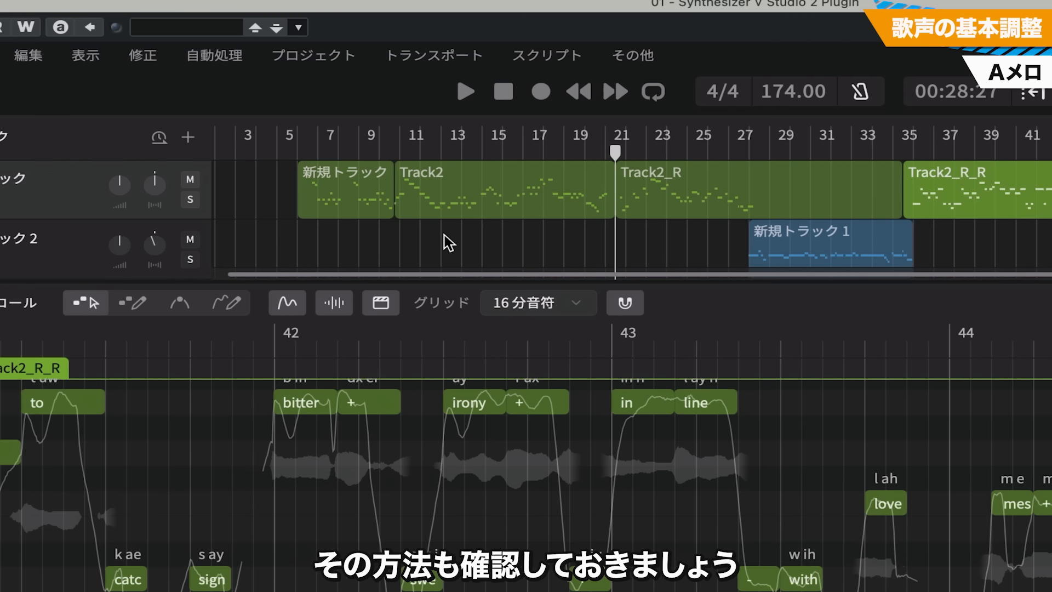
# Merge the 新規トラック and Track2 groups into one and raise the Breathy vocal style on the merged group
pyautogui.click(348, 197)
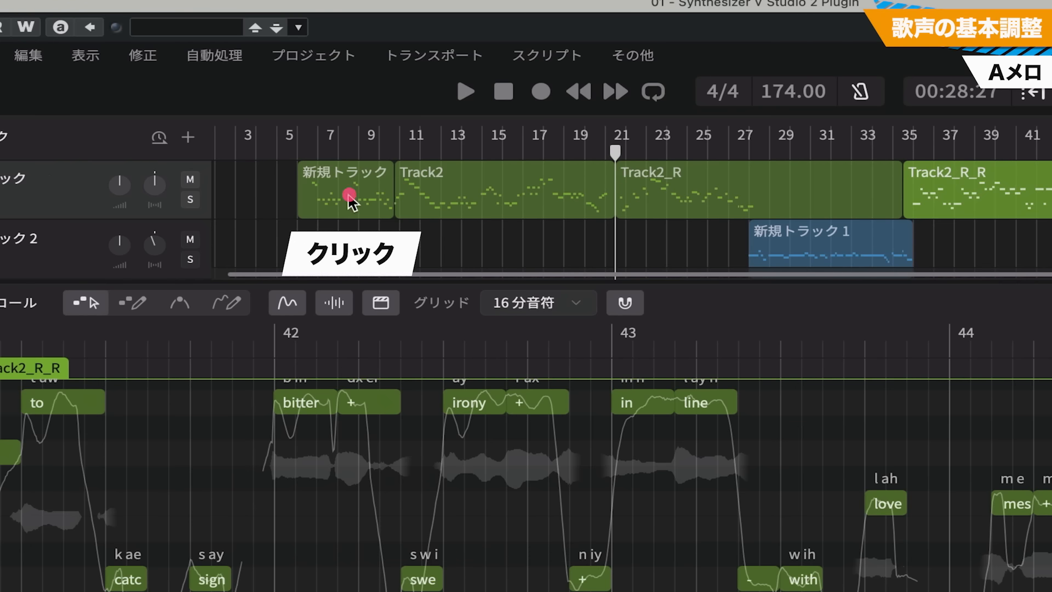
pyautogui.keyDown('shift'); pyautogui.click(520, 193); pyautogui.keyUp('shift')
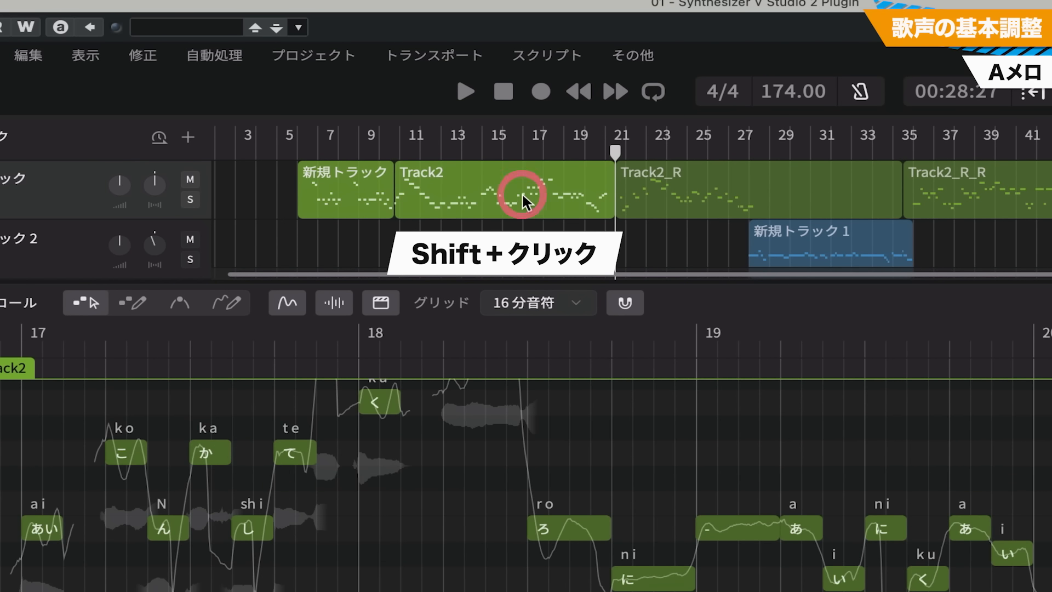
pyautogui.rightClick(428, 189)
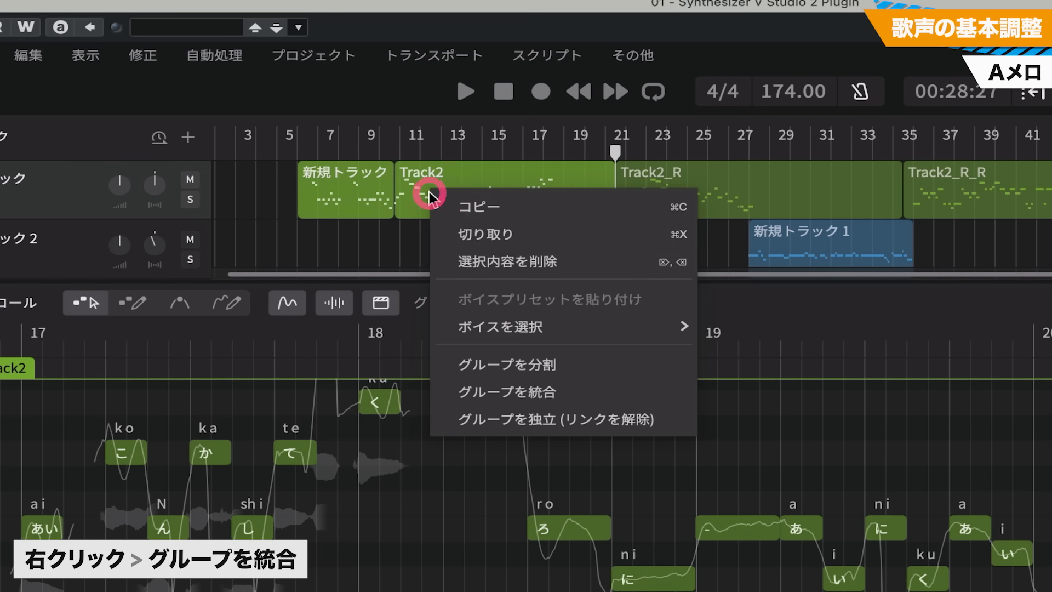
pyautogui.click(548, 393)
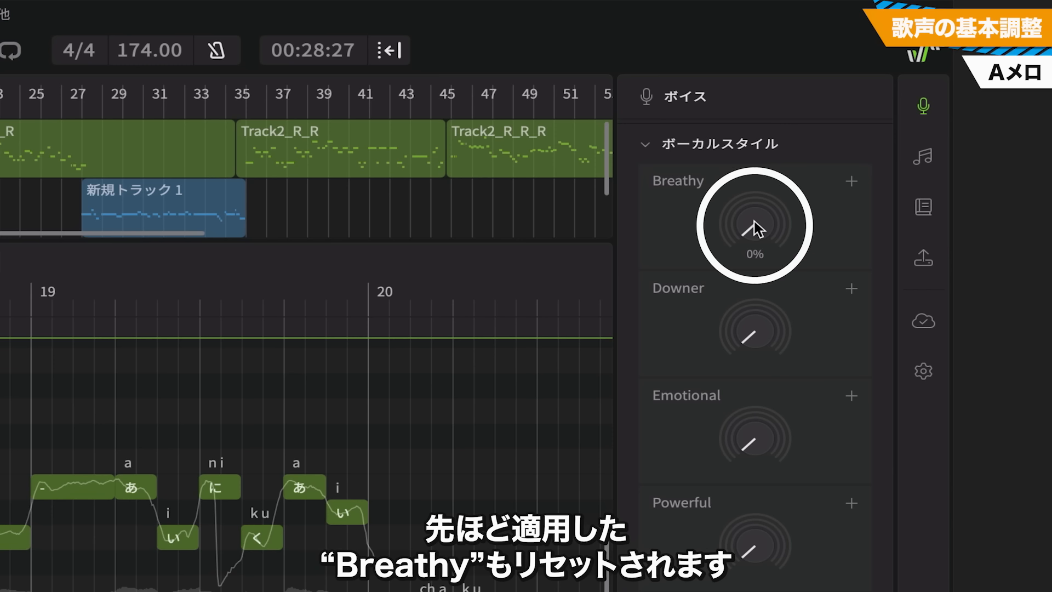
pyautogui.moveTo(757, 221); pyautogui.dragTo(761, 189)
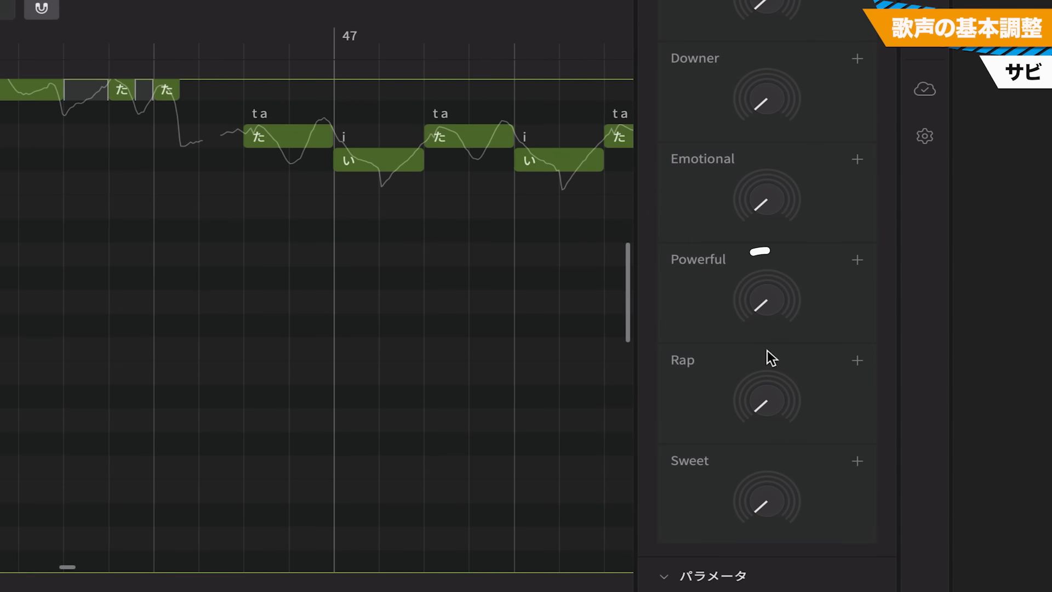
# Display the audio waveforms alongside the pitch curve and play back the chorus group Track2_R_R_R from bar 45
pyautogui.moveTo(752, 285)
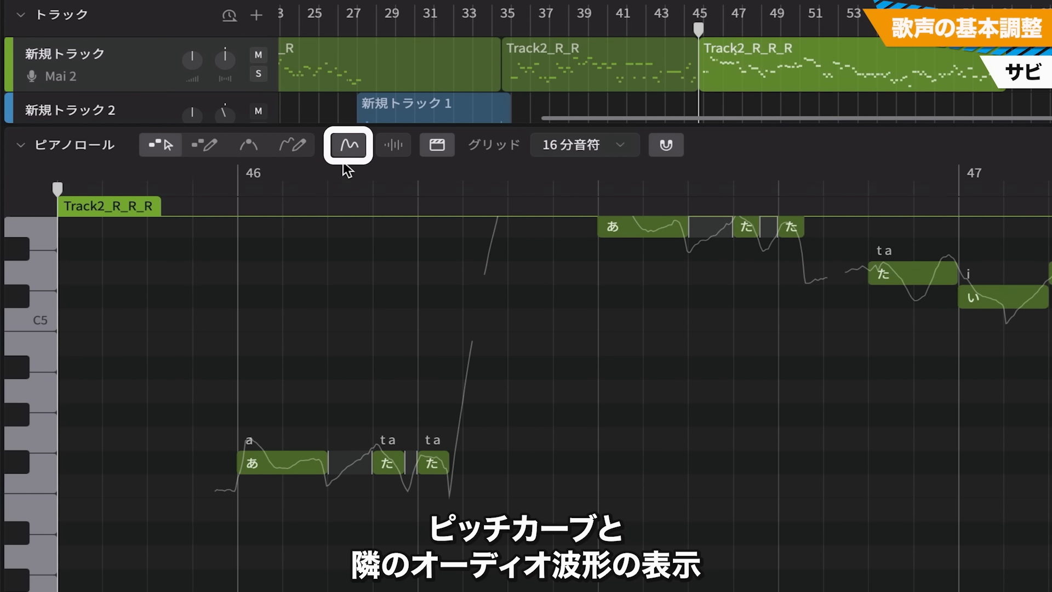
pyautogui.click(394, 145)
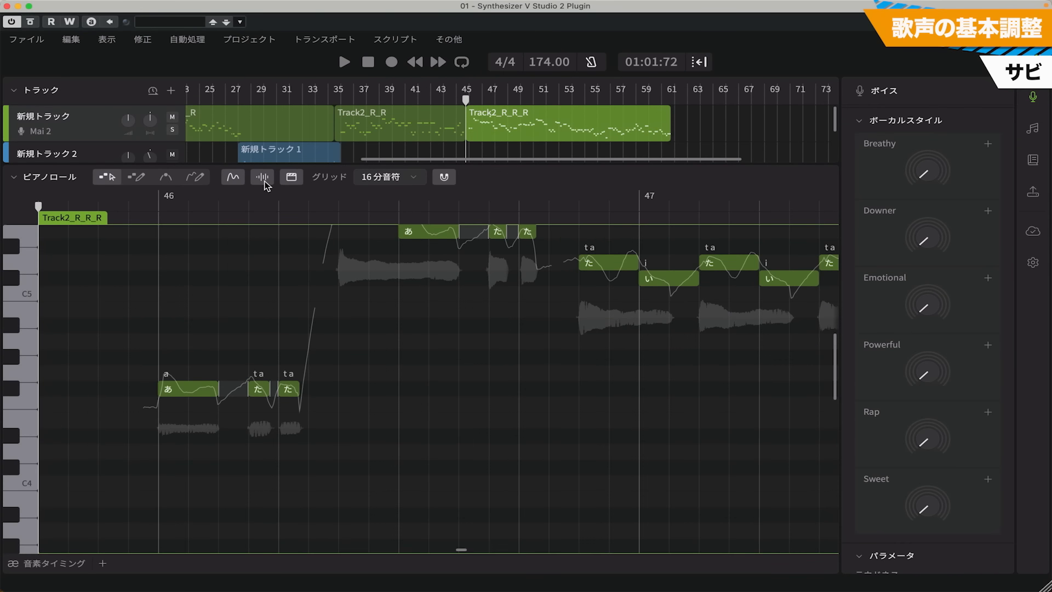
pyautogui.press('space')
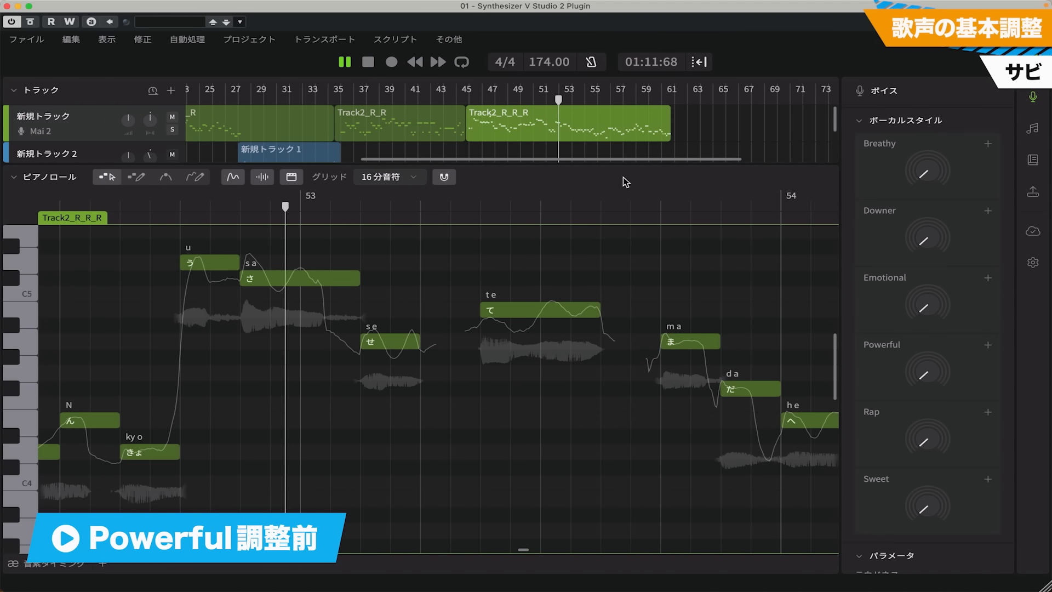
# Audition the chorus group with the Powerful vocal style at maximum and settle it at about half
pyautogui.press('space')
pyautogui.moveTo(932, 374); pyautogui.dragTo(945, 325)
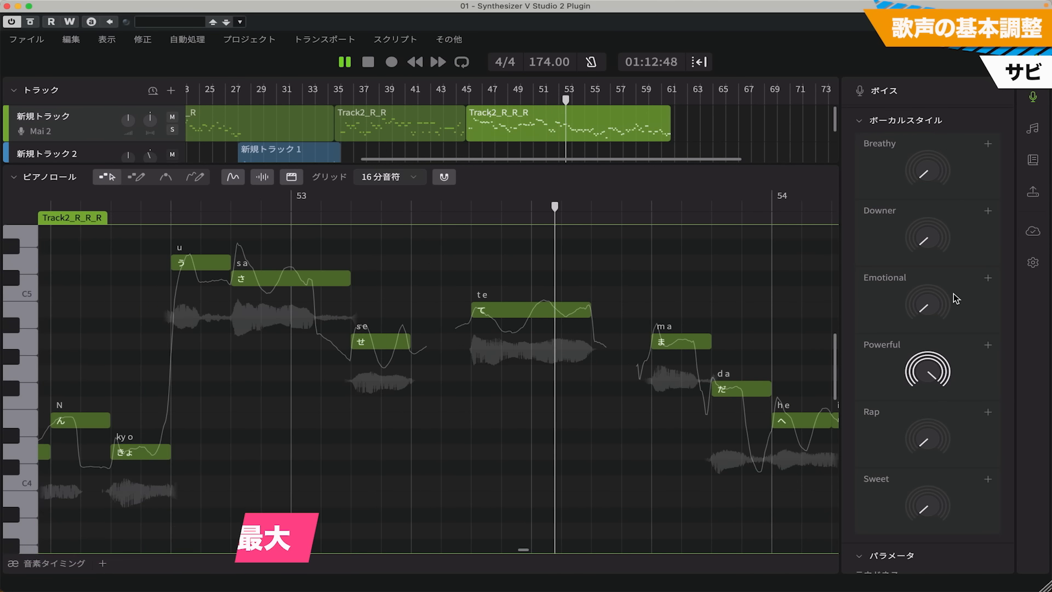
pyautogui.press('space')
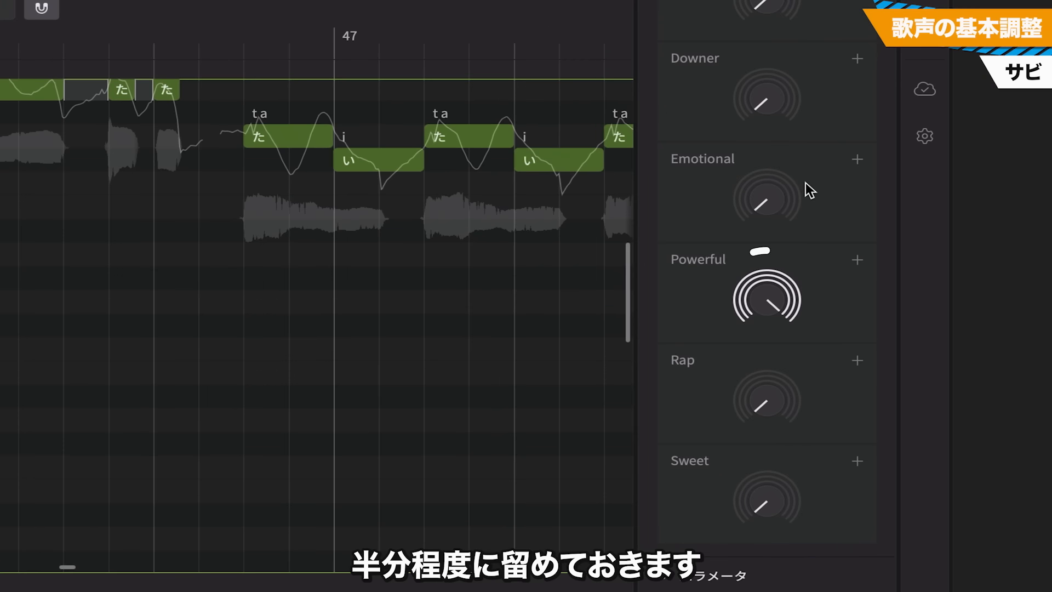
pyautogui.moveTo(771, 310); pyautogui.dragTo(771, 320)
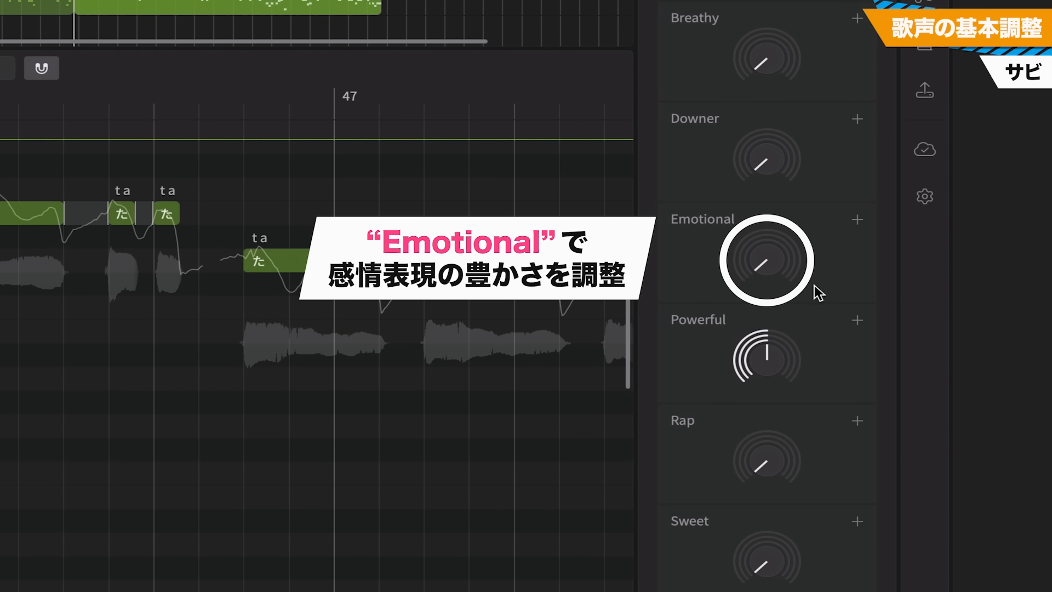
# Audition the chorus group with the Emotional vocal style at maximum, reduce it to 50% and play the group back again
pyautogui.moveTo(775, 265); pyautogui.dragTo(776, 146)
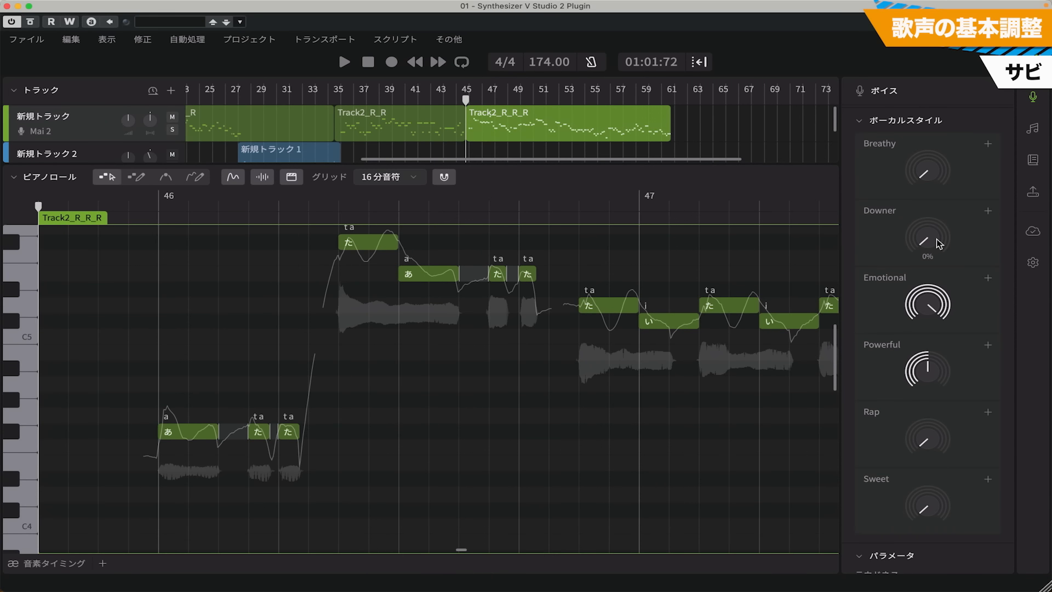
pyautogui.press('space')
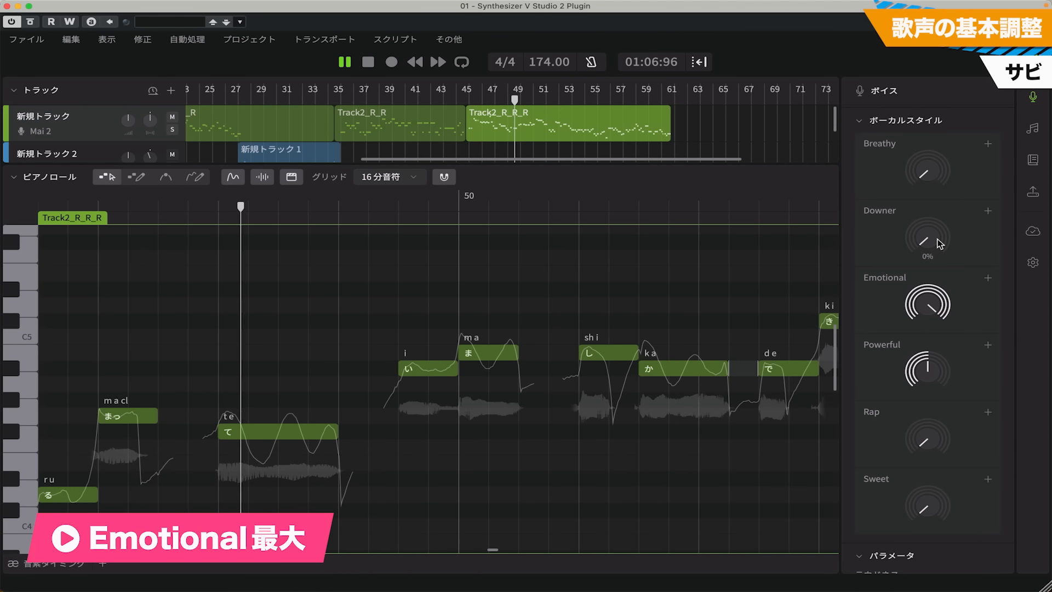
pyautogui.press('space')
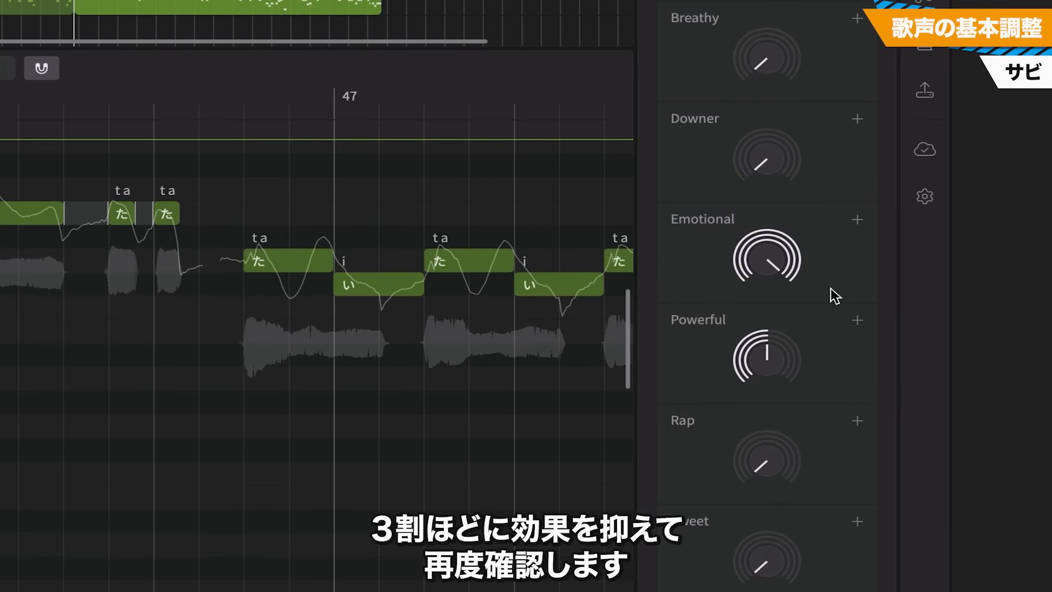
pyautogui.moveTo(771, 251); pyautogui.dragTo(785, 314)
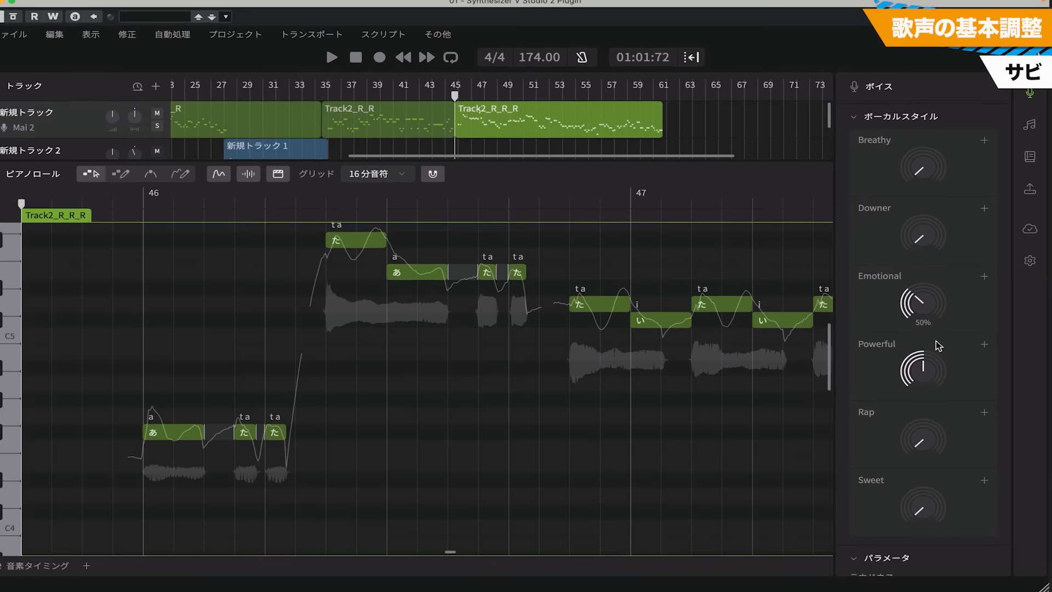
pyautogui.press('space')
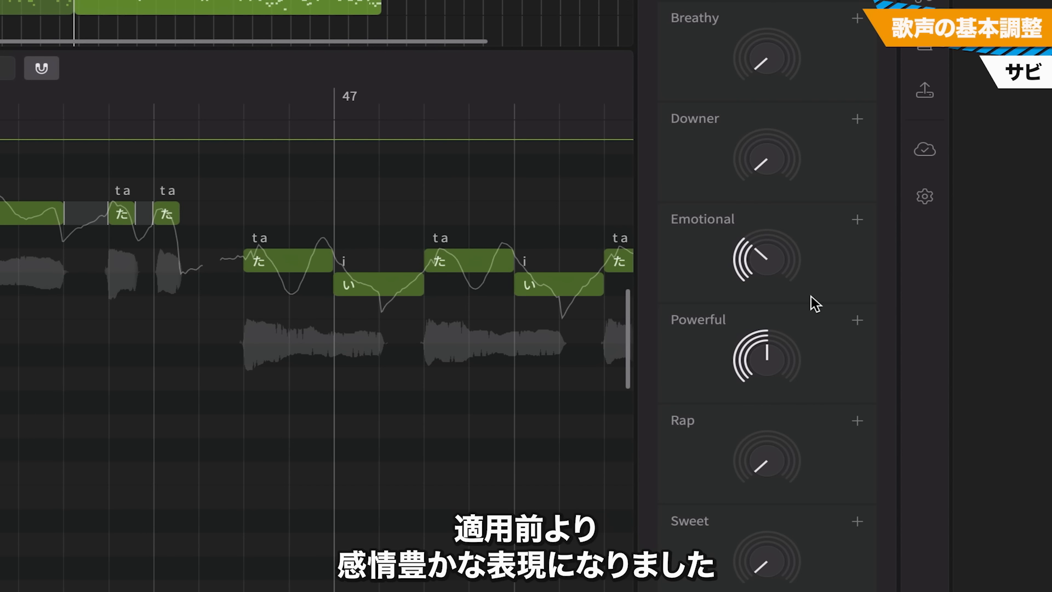
# Expand the Emotional vocal style to inspect its separate ピッチ, 声色 and 発音 controls, and collapse it again
pyautogui.click(858, 225)
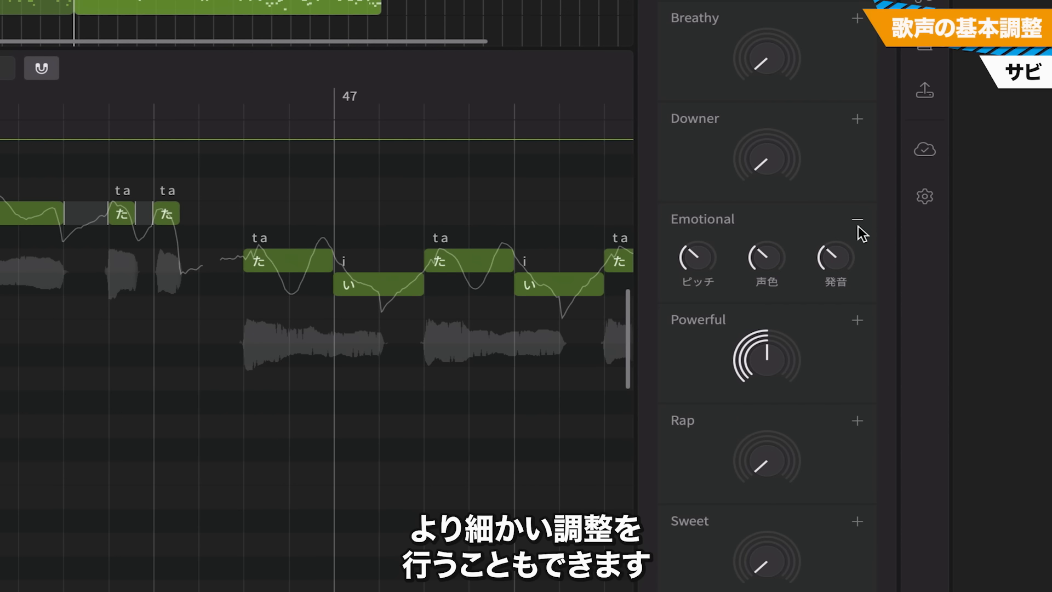
pyautogui.moveTo(703, 262)
pyautogui.moveTo(707, 263)
pyautogui.mouseDown()
pyautogui.moveTo(705, 241)
pyautogui.moveTo(703, 255)
pyautogui.mouseUp()
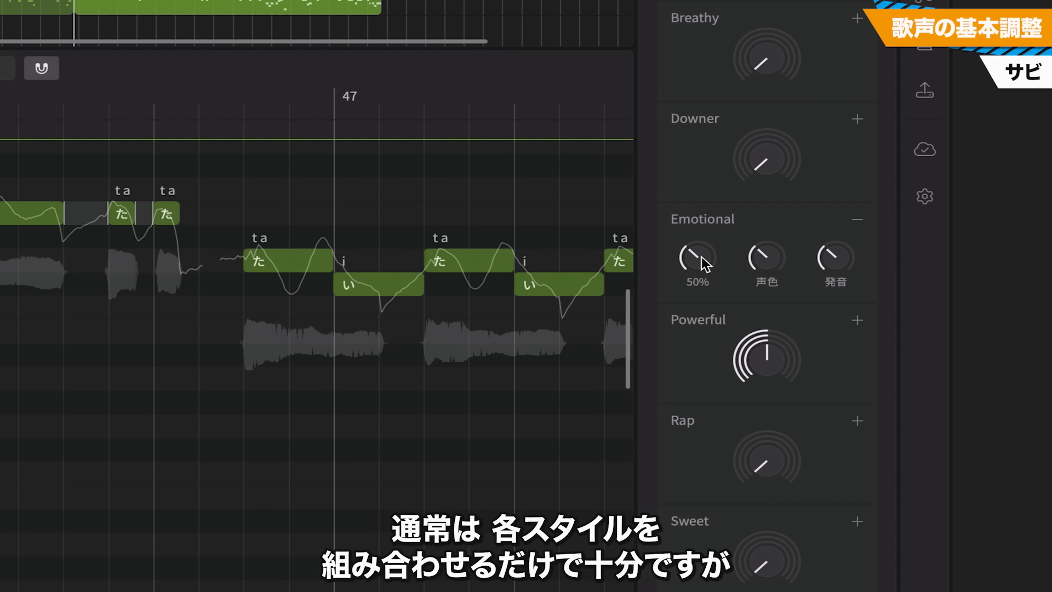
pyautogui.moveTo(783, 259)
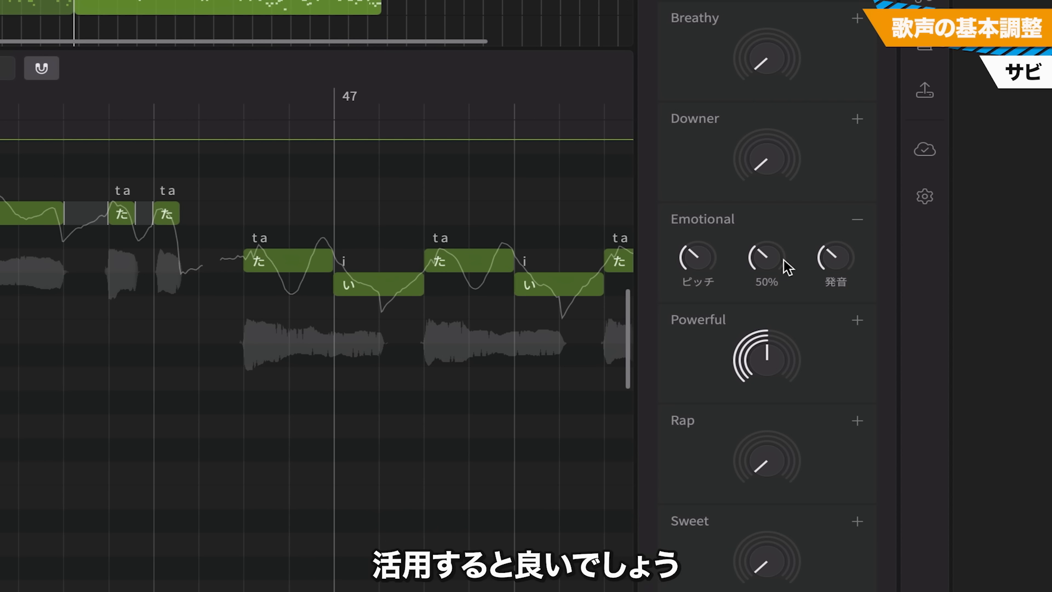
pyautogui.click(857, 219)
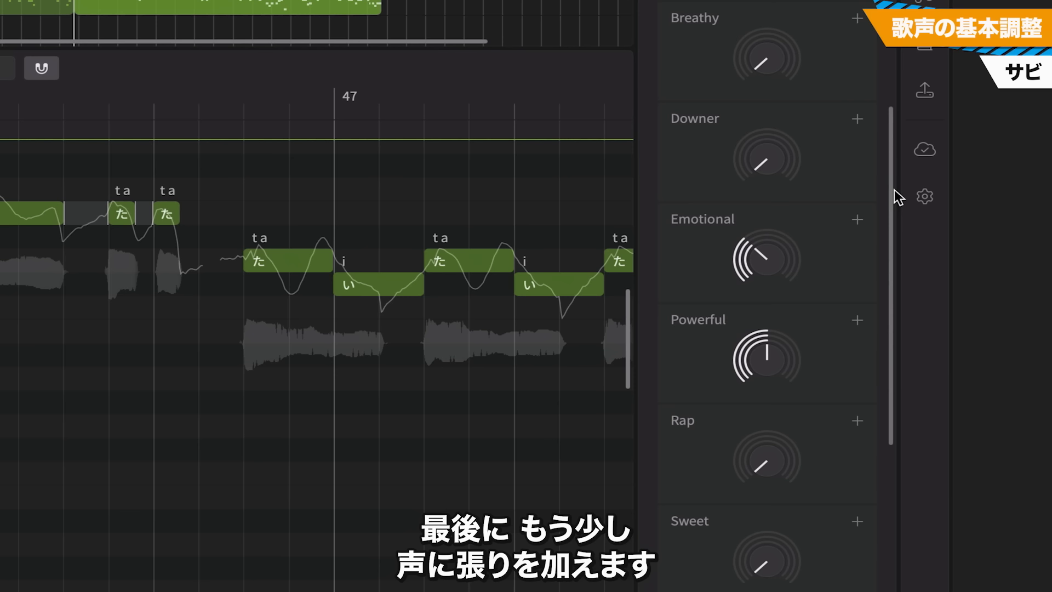
# Raise the chorus group's テンション parameter, listen to the result and ease the value back slightly
pyautogui.moveTo(894, 189); pyautogui.dragTo(906, 381)
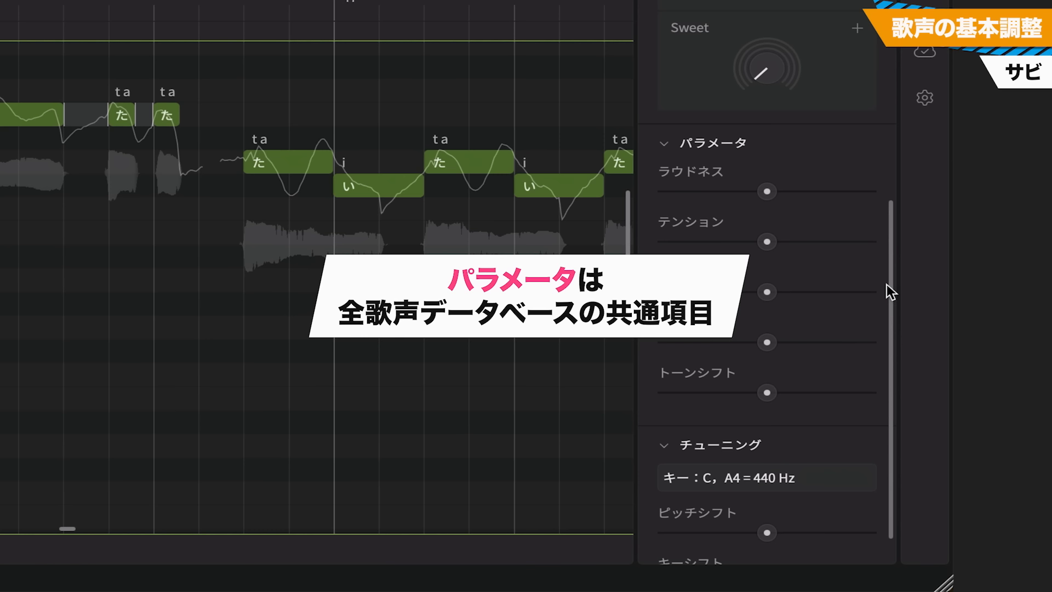
pyautogui.moveTo(766, 240)
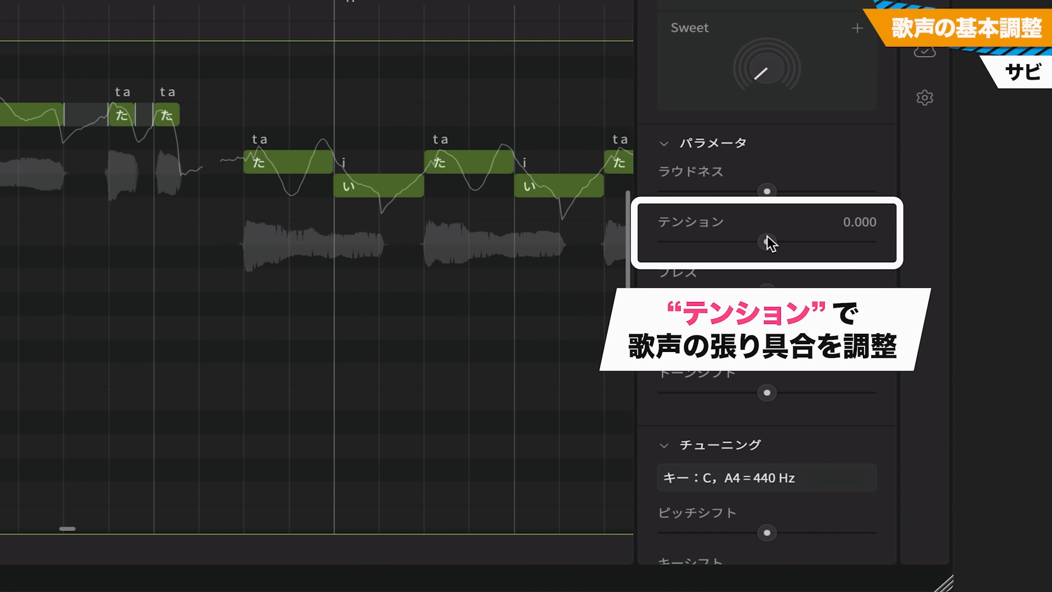
pyautogui.moveTo(767, 238); pyautogui.dragTo(819, 246)
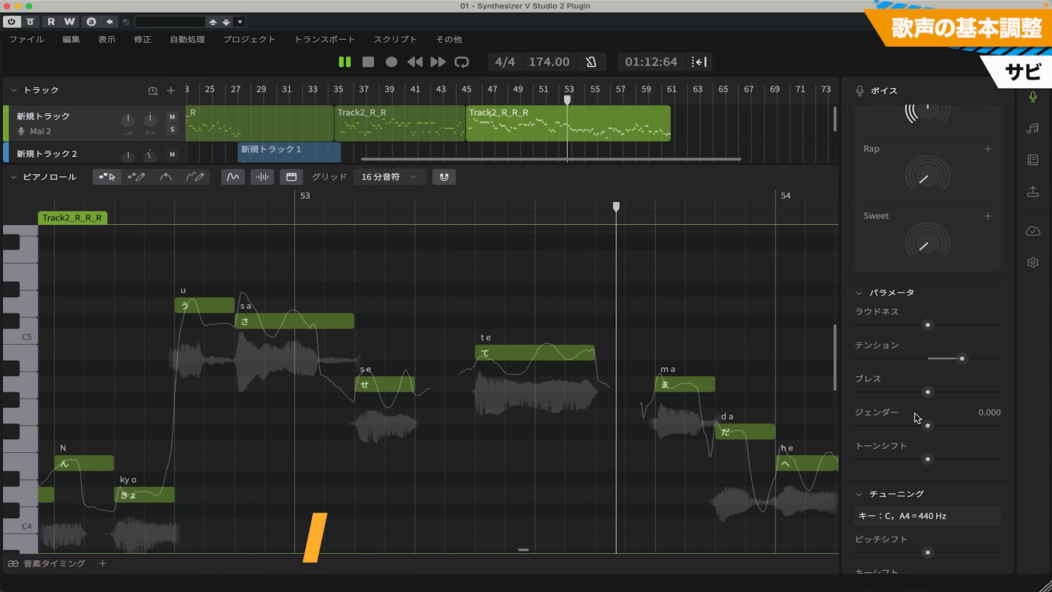
pyautogui.press('space')
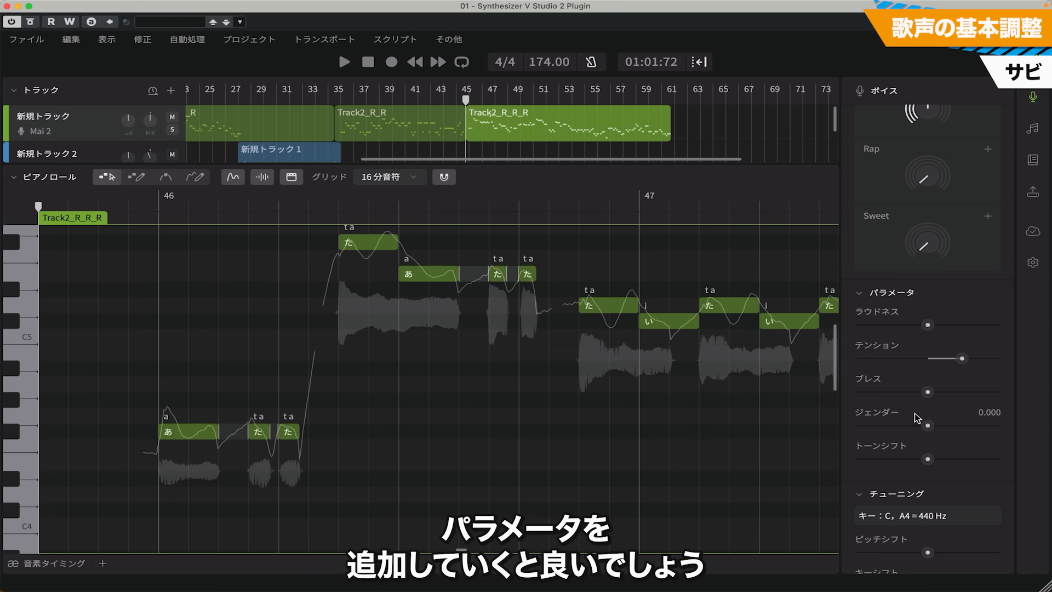
pyautogui.moveTo(962, 359); pyautogui.dragTo(949, 356)
pyautogui.moveTo(800, 239); pyautogui.dragTo(787, 236)
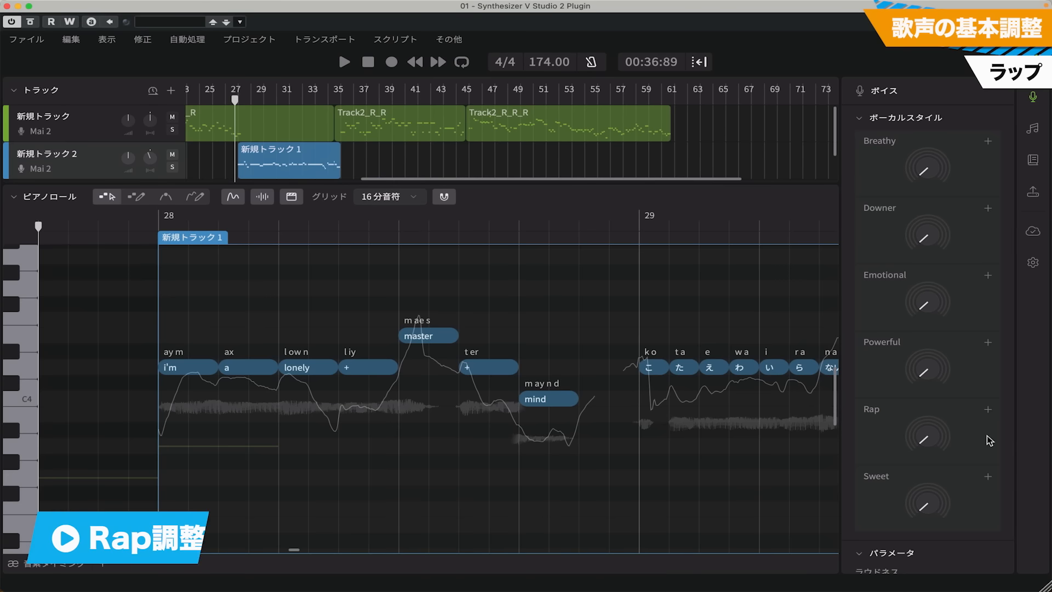
# Compare the rap group without the Rap vocal style and with it at 150%, and pull Rap back slightly from maximum
pyautogui.press('space')
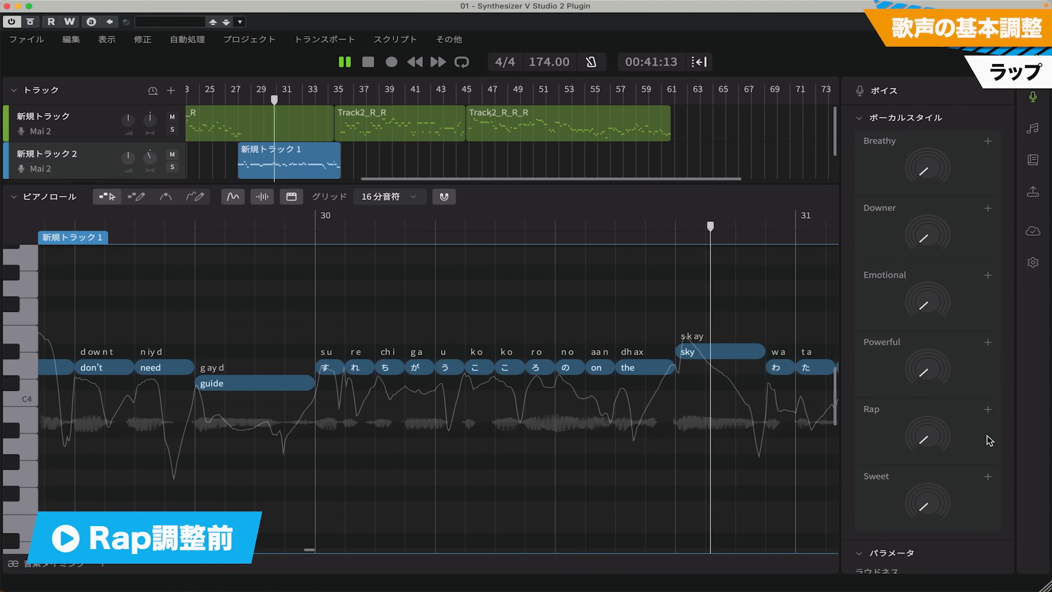
pyautogui.moveTo(931, 437)
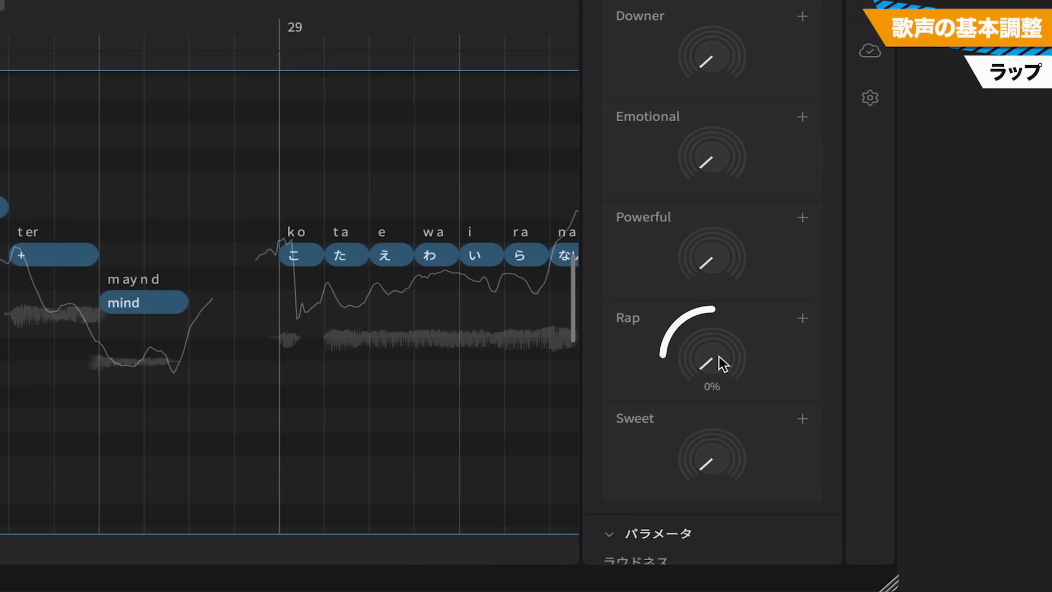
pyautogui.press('space')
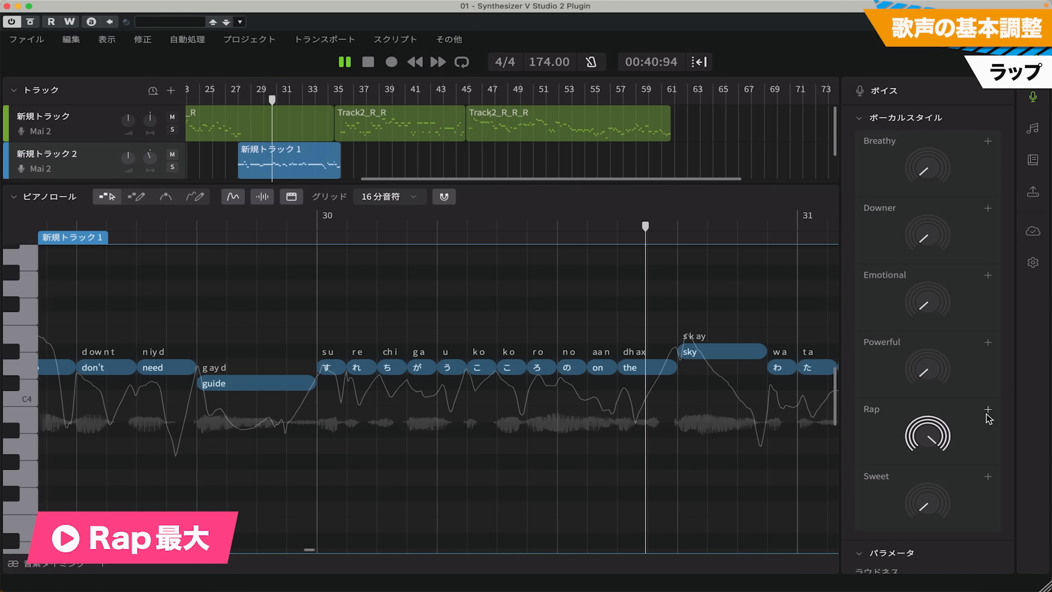
pyautogui.press('space')
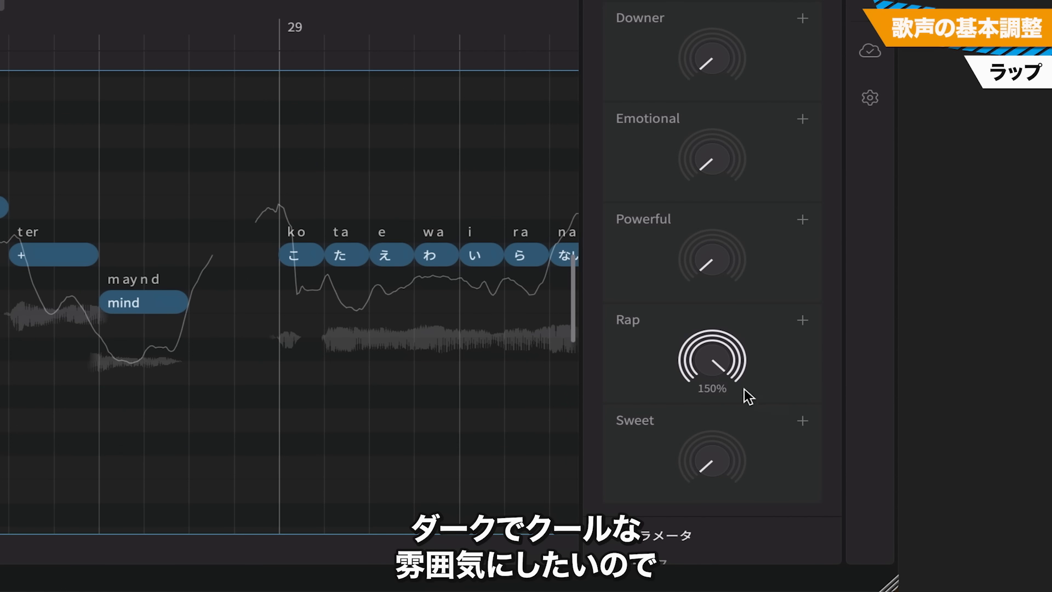
pyautogui.moveTo(715, 353); pyautogui.dragTo(719, 379)
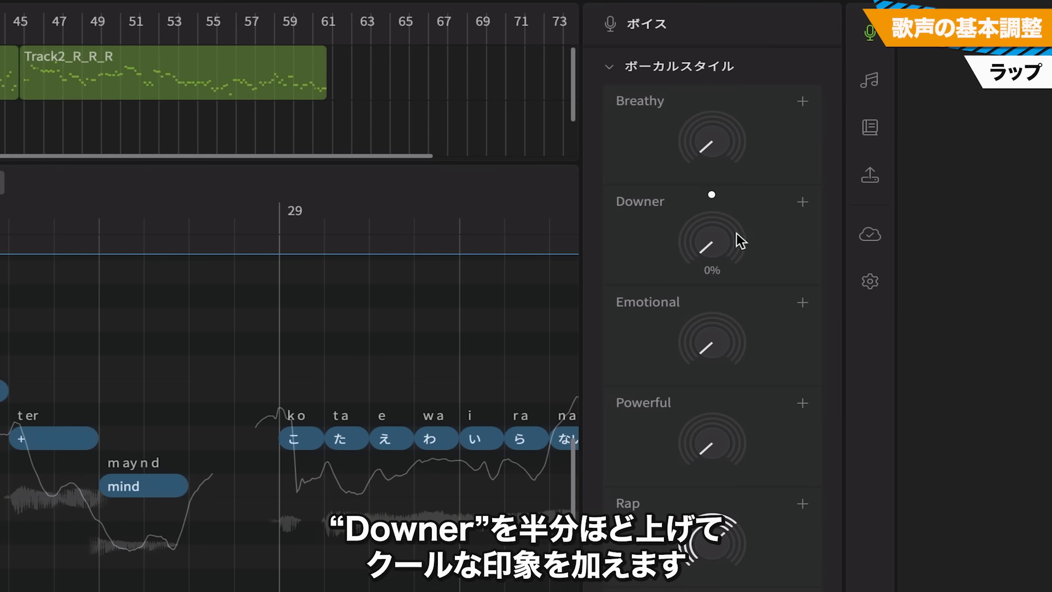
# Set the rap group's Downer vocal style to 70%, raise its ブレス parameter slightly and play it back
pyautogui.moveTo(720, 245); pyautogui.dragTo(721, 215)
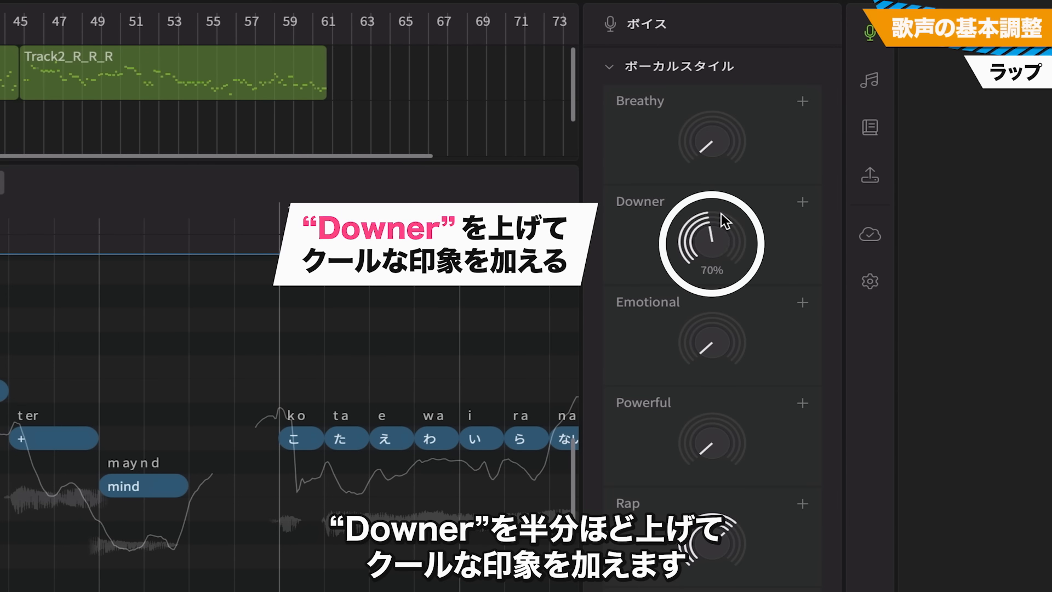
pyautogui.moveTo(835, 329); pyautogui.dragTo(834, 497)
pyautogui.moveTo(708, 326); pyautogui.dragTo(732, 325)
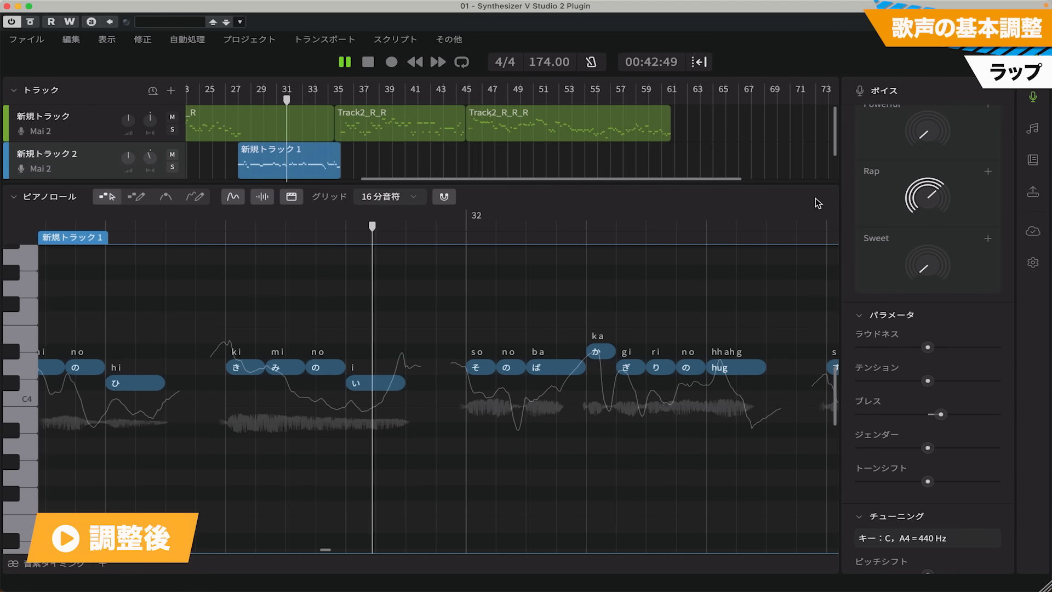
pyautogui.press('space')
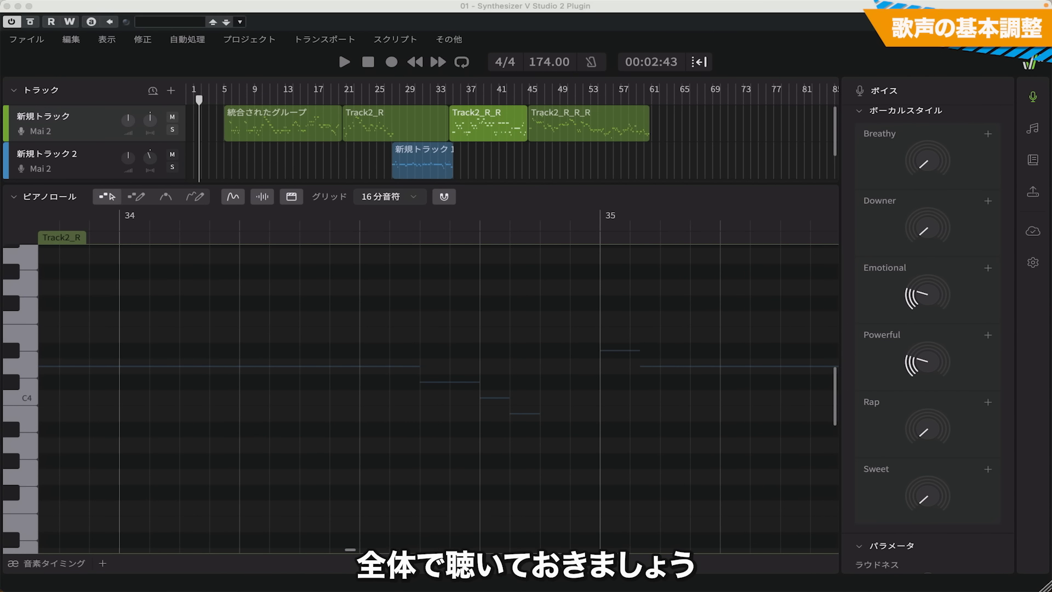
# Play back the whole song, selecting each section's group as it sounds to review its vocal style settings
pyautogui.press('space')
pyautogui.click(294, 121)
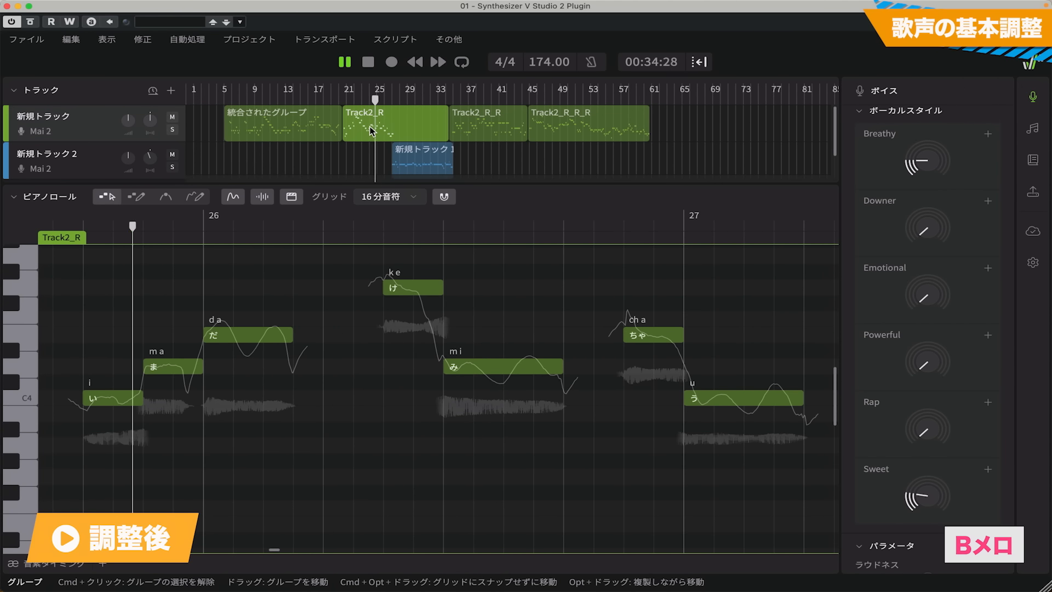
pyautogui.click(435, 159)
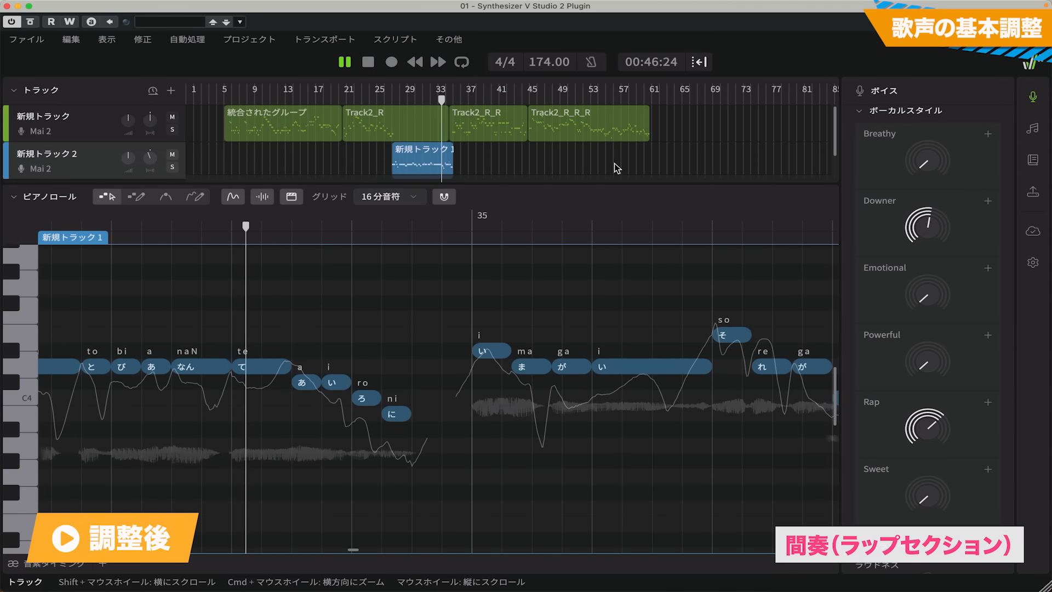
pyautogui.click(490, 128)
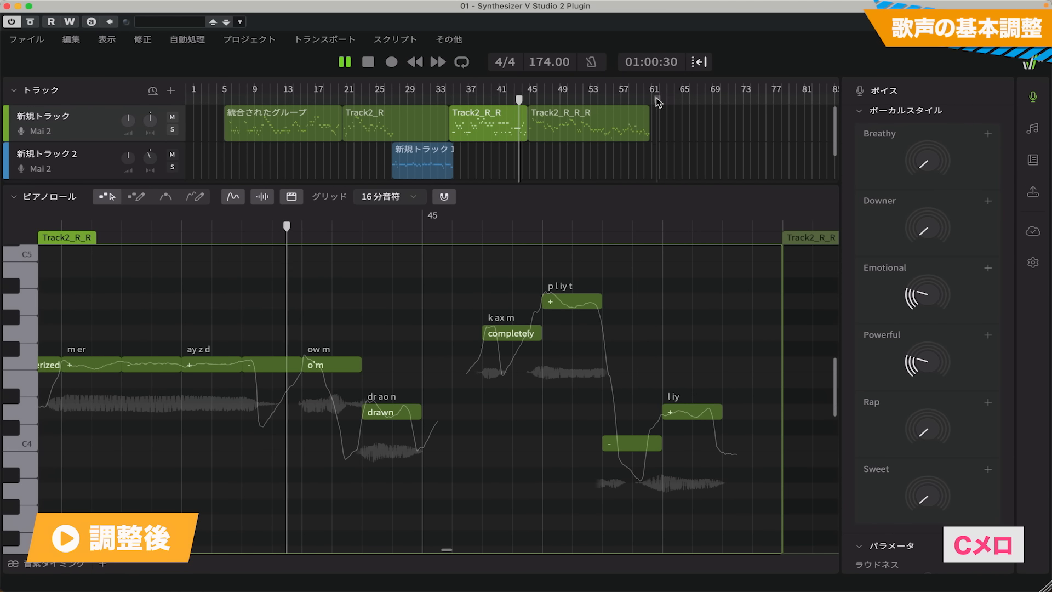
pyautogui.click(603, 123)
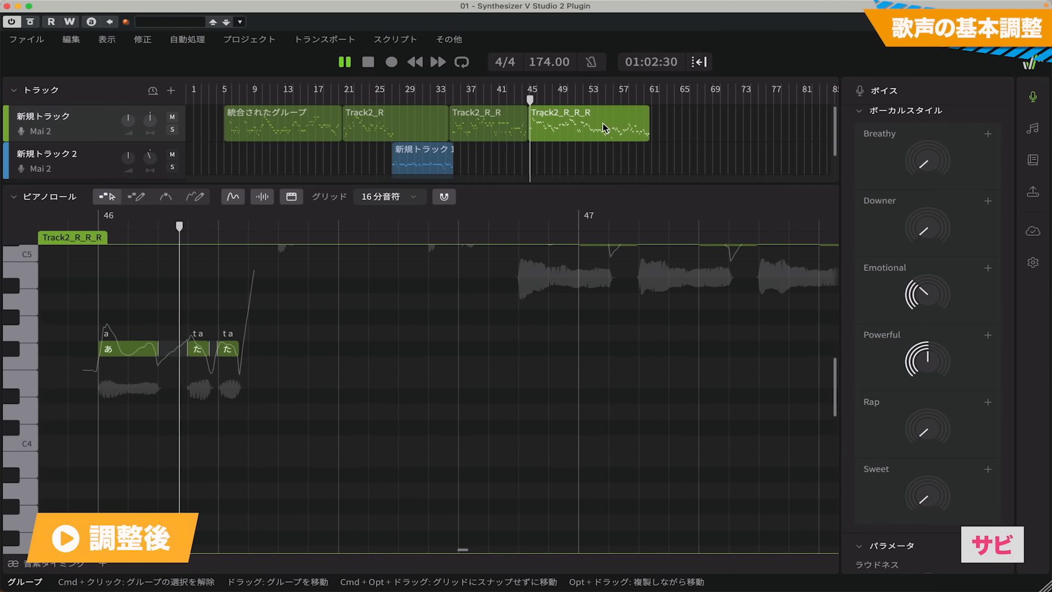
pyautogui.moveTo(836, 378); pyautogui.dragTo(838, 360)
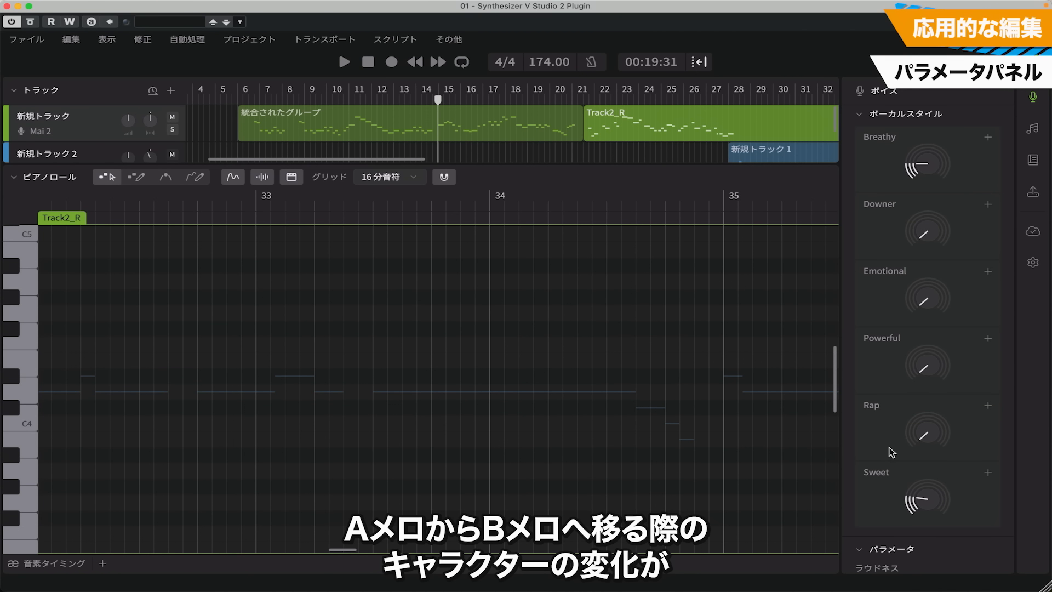
# Audition the transition from 統合されたグループ into Track2_R, and open an enlarged ピッチベンド/ラウドネス parameter panel for 統合されたグループ
pyautogui.click(413, 120)
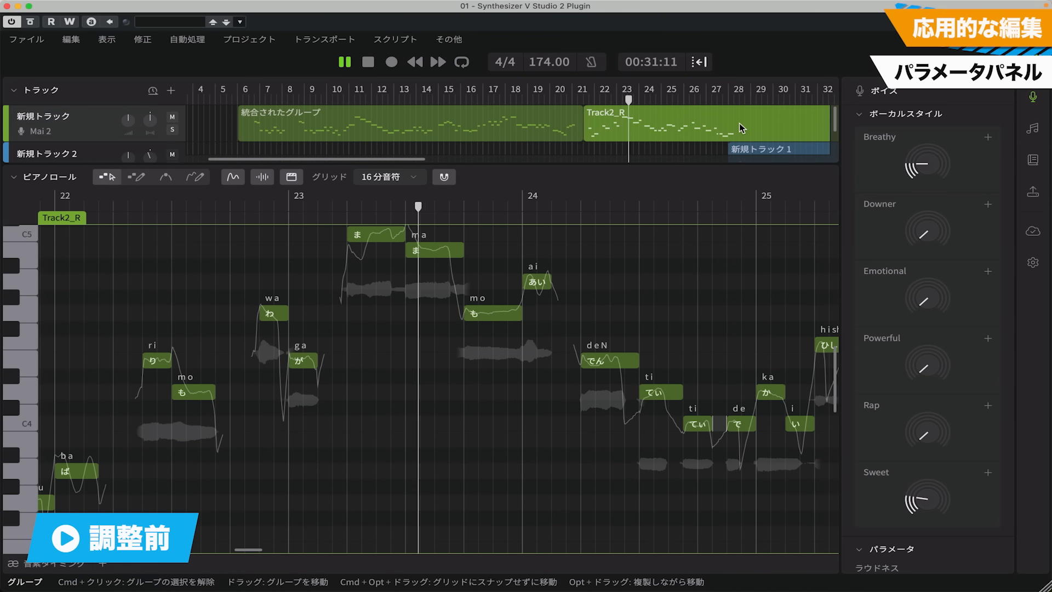
pyautogui.press('space')
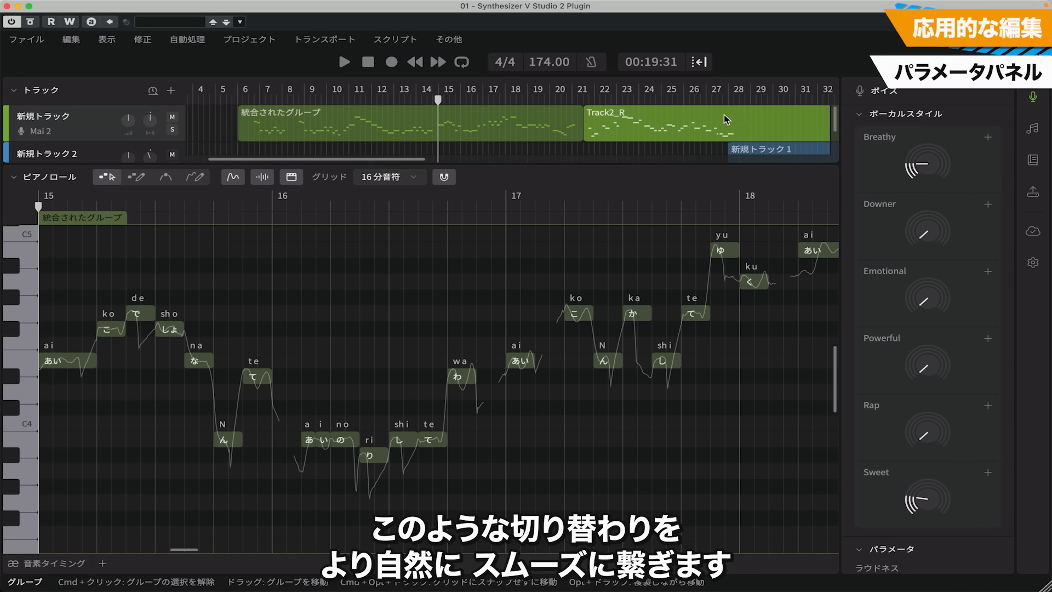
pyautogui.click(475, 126)
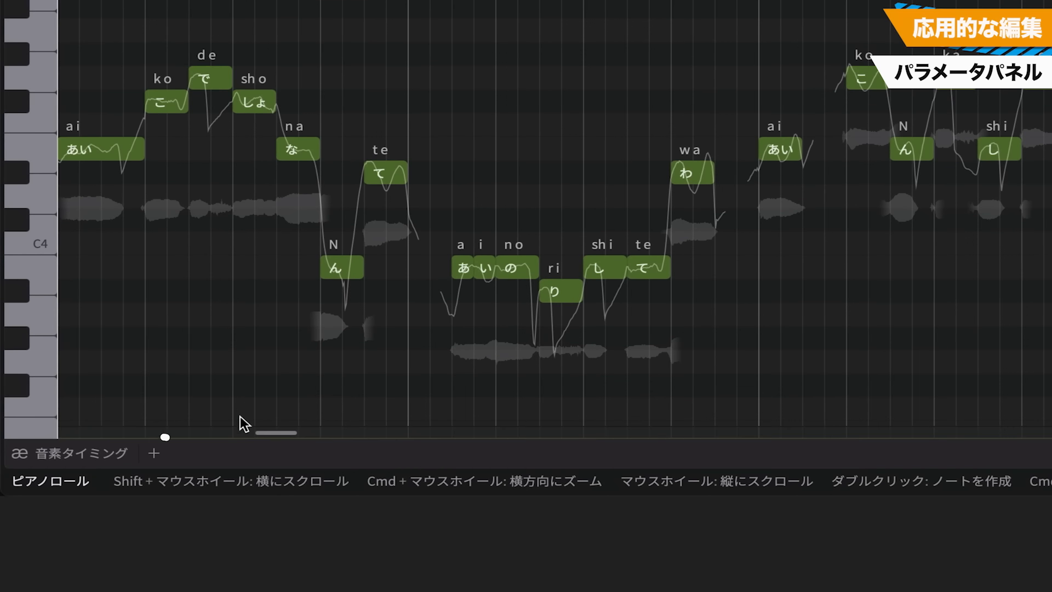
pyautogui.click(155, 454)
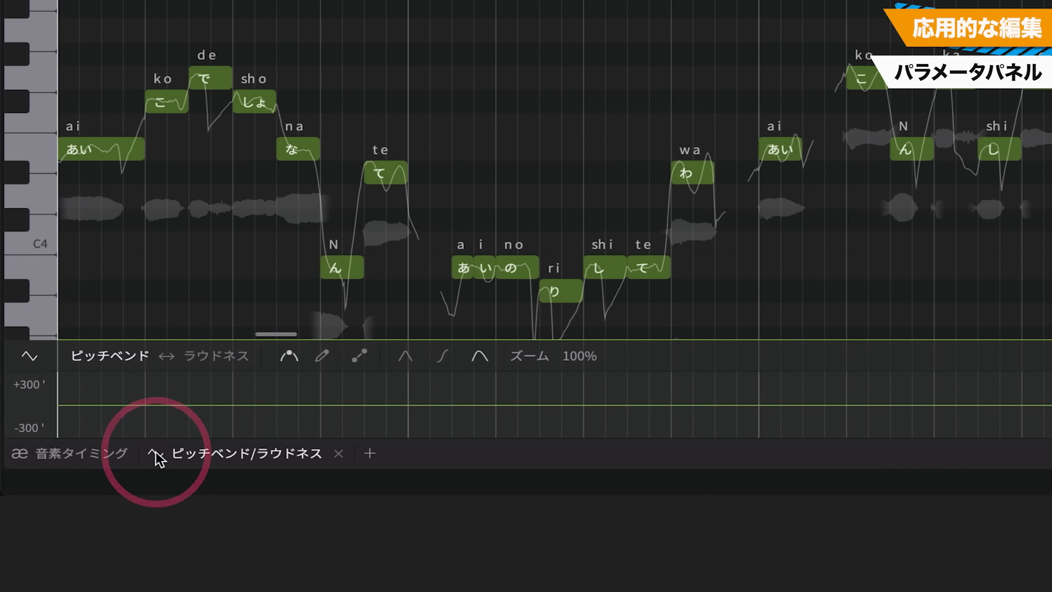
pyautogui.moveTo(314, 336); pyautogui.dragTo(330, 191)
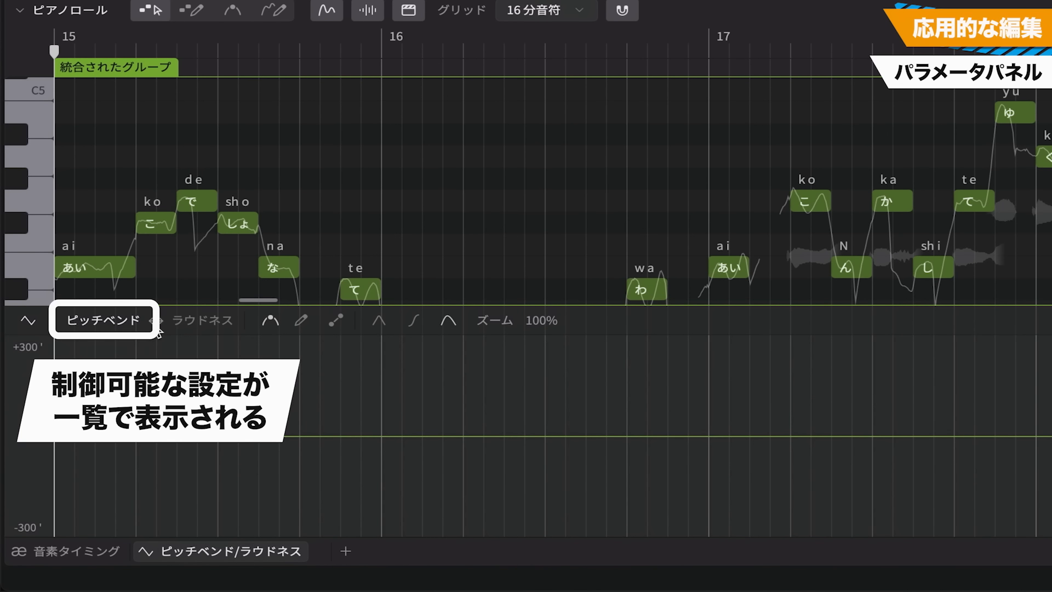
# Enable Breathy automation for 統合されたグループ, add control points at bars 17 and 19, lower the second one well below the first, and play it back
pyautogui.click(119, 322)
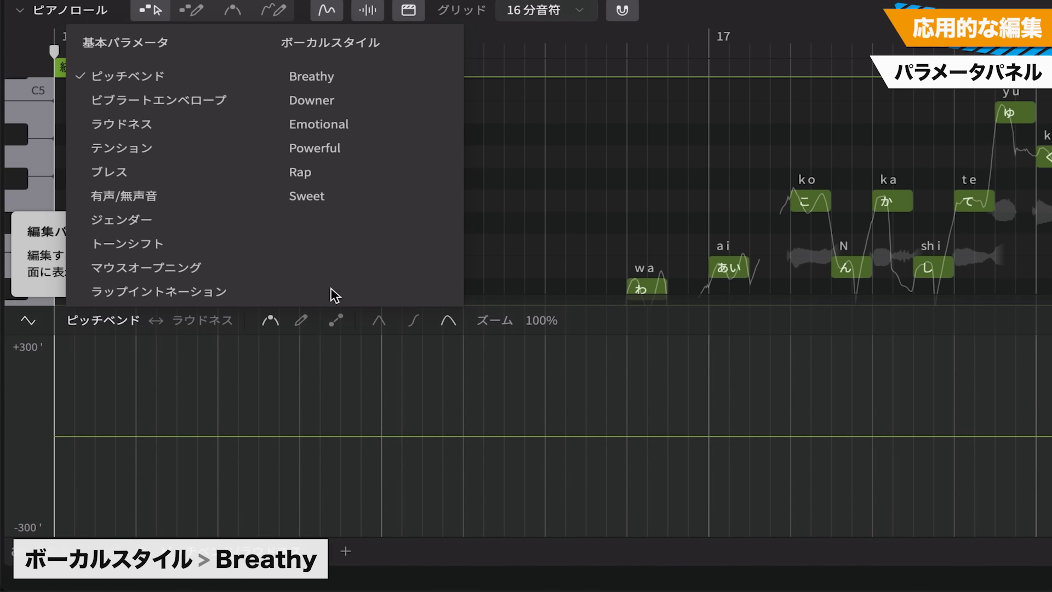
pyautogui.click(318, 76)
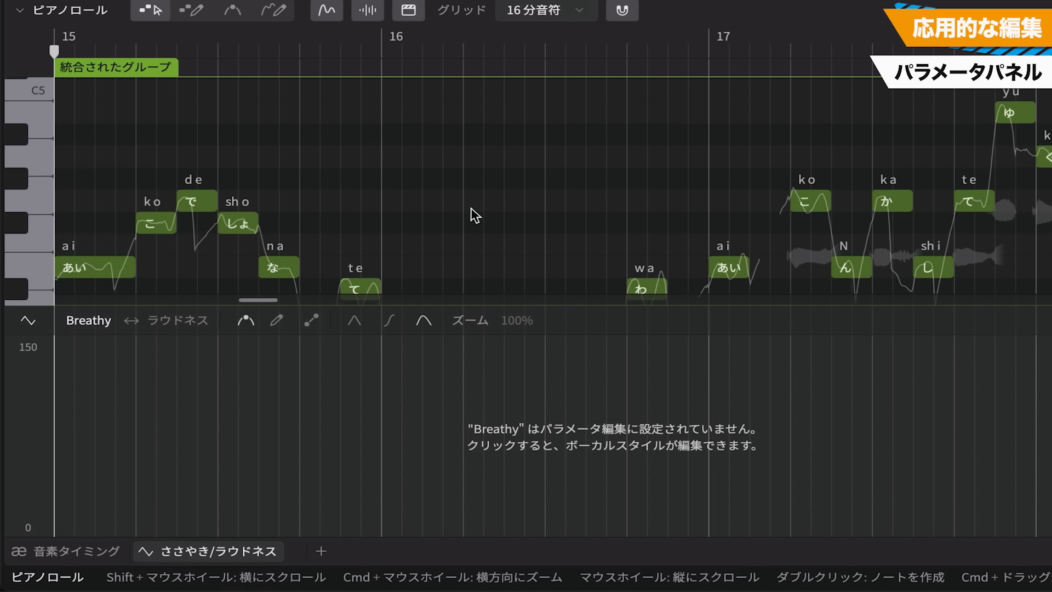
pyautogui.click(542, 426)
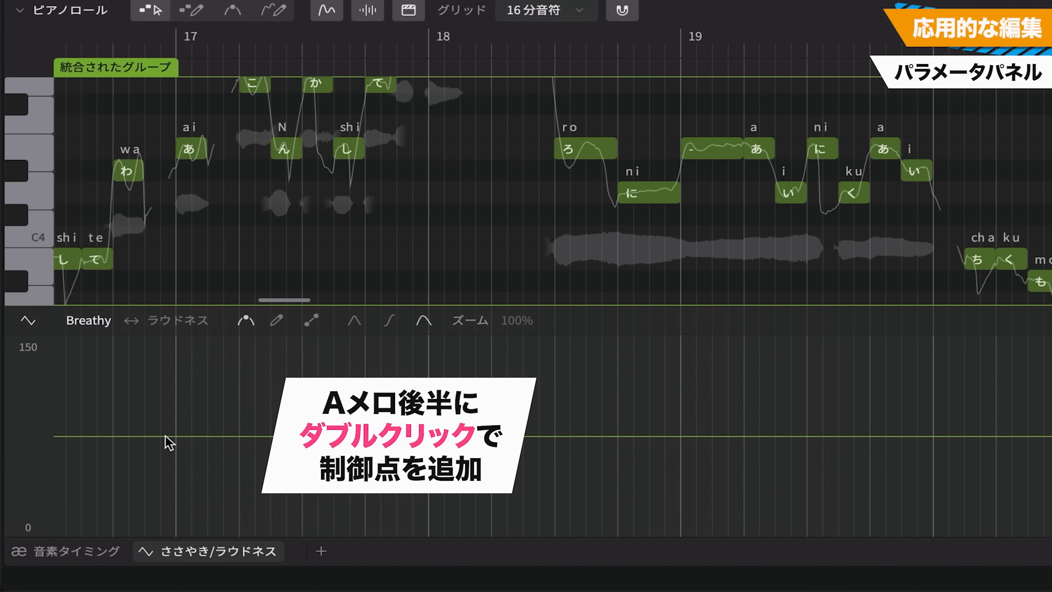
pyautogui.doubleClick(175, 436)
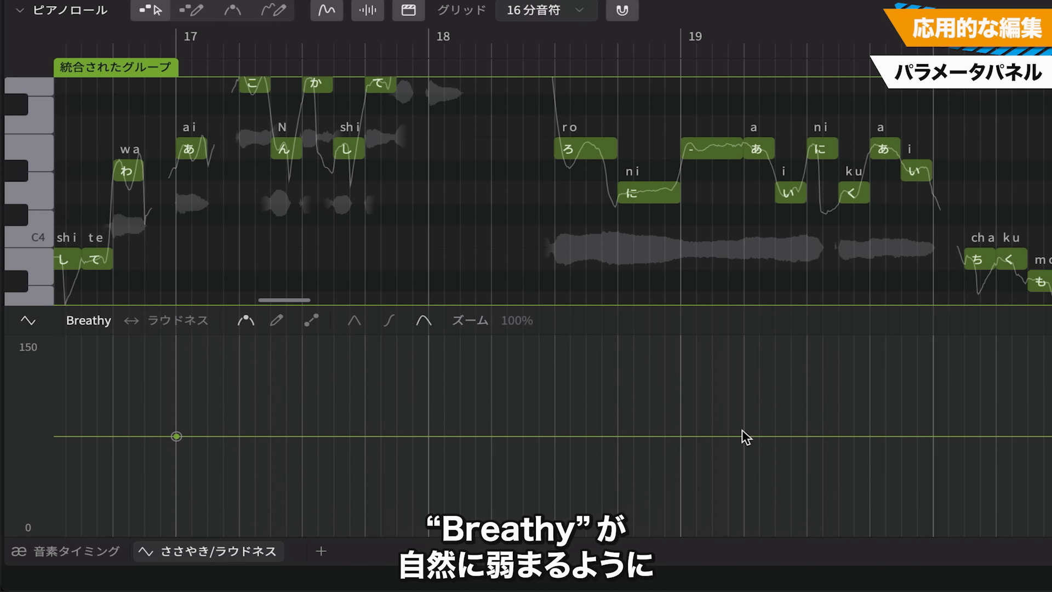
pyautogui.doubleClick(681, 436)
pyautogui.moveTo(681, 436); pyautogui.dragTo(680, 503)
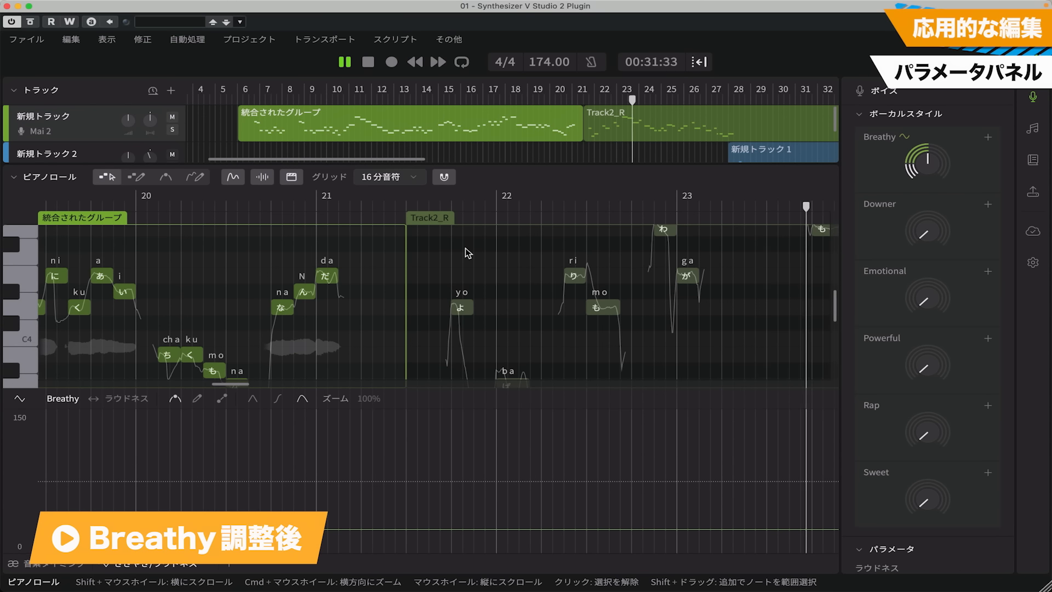
pyautogui.press('space')
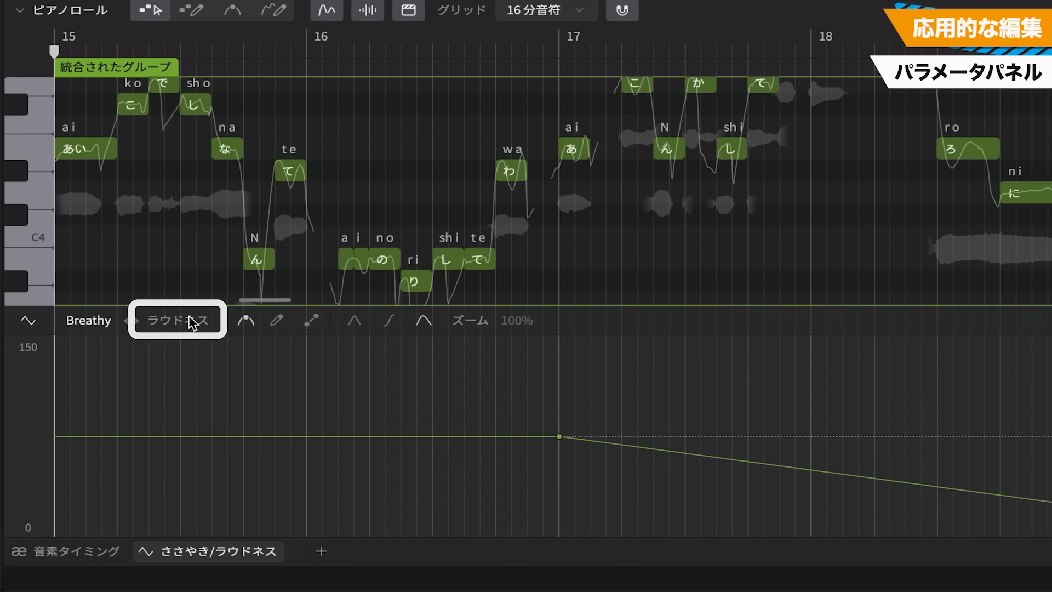
# Set Sweet as the second parameter beside Breathy, swap the two, and enable Sweet for automation editing
pyautogui.click(127, 399)
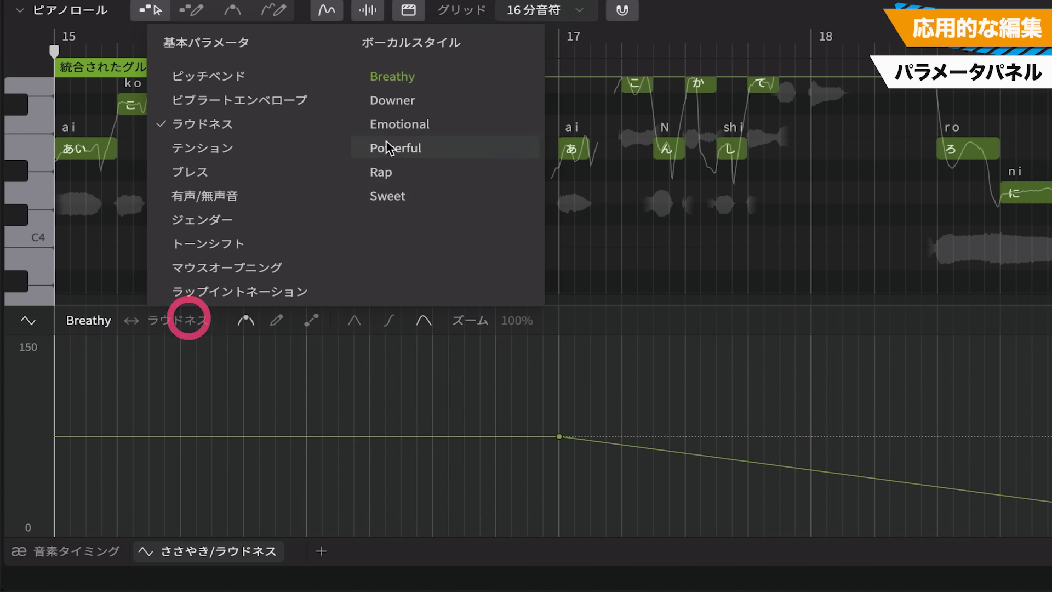
pyautogui.click(387, 193)
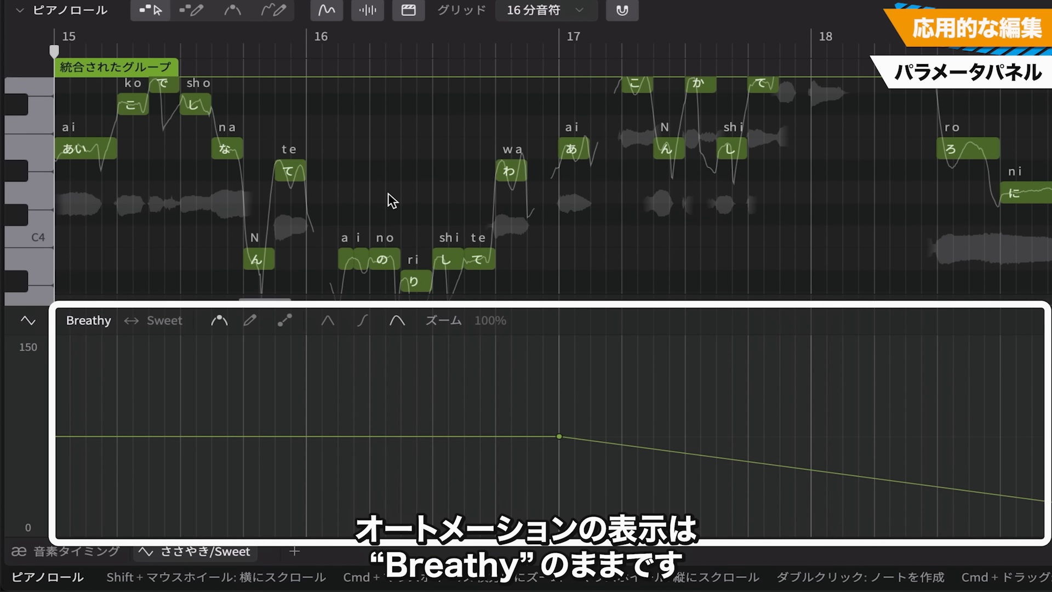
pyautogui.click(132, 320)
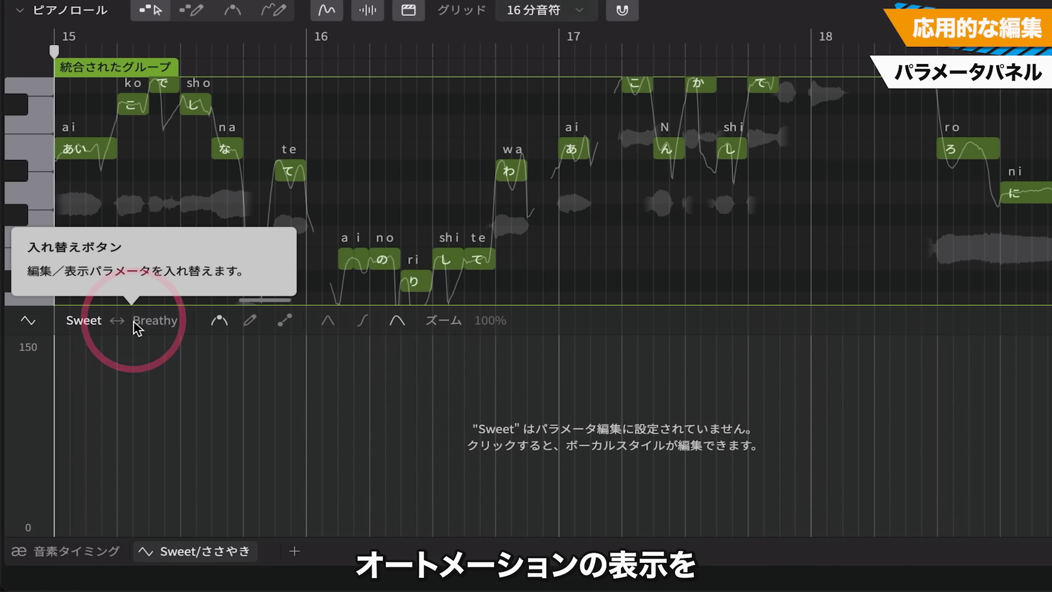
pyautogui.click(539, 432)
# Add Sweet control points from bar 16, raise the second to about 30%, and play the transition through into Track2_R
pyautogui.click(309, 534)
pyautogui.click(717, 535)
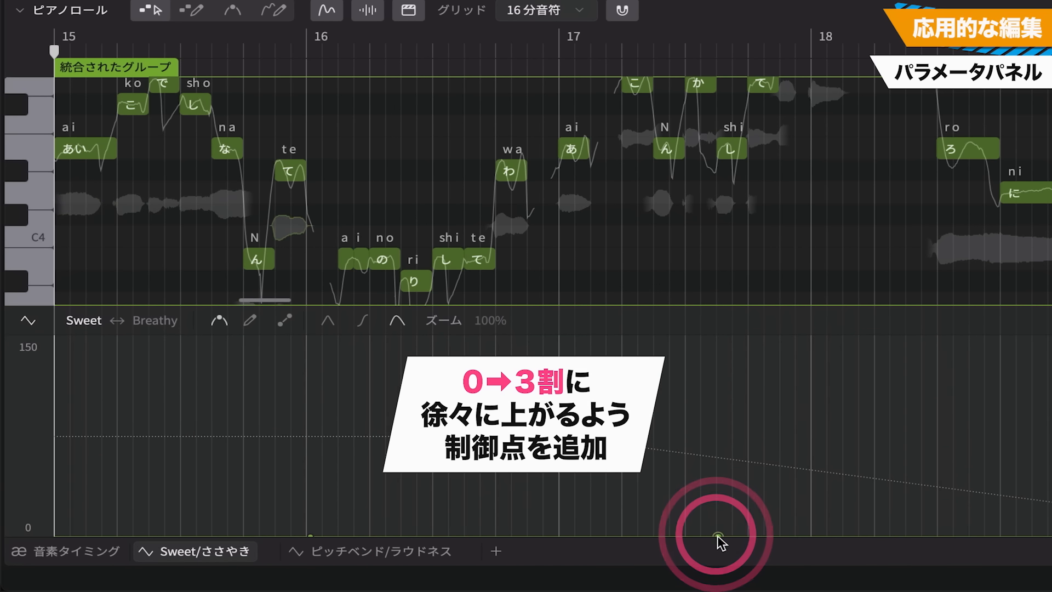
pyautogui.moveTo(718, 536); pyautogui.dragTo(807, 490)
pyautogui.press('space')
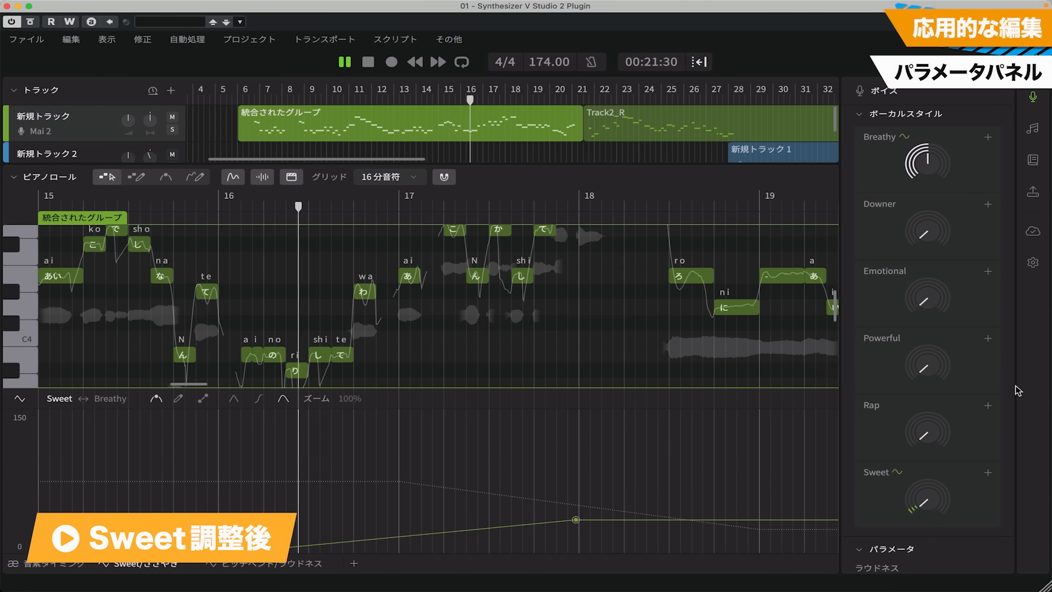
pyautogui.click(802, 121)
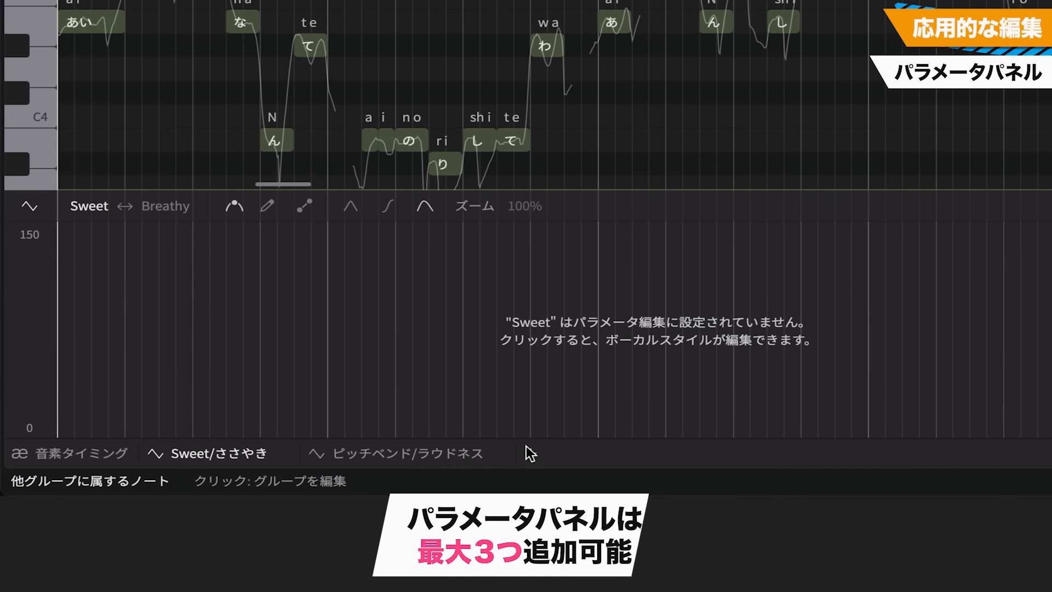
# Add a third parameter panel and show all three panels stacked below the piano roll
pyautogui.click(340, 564)
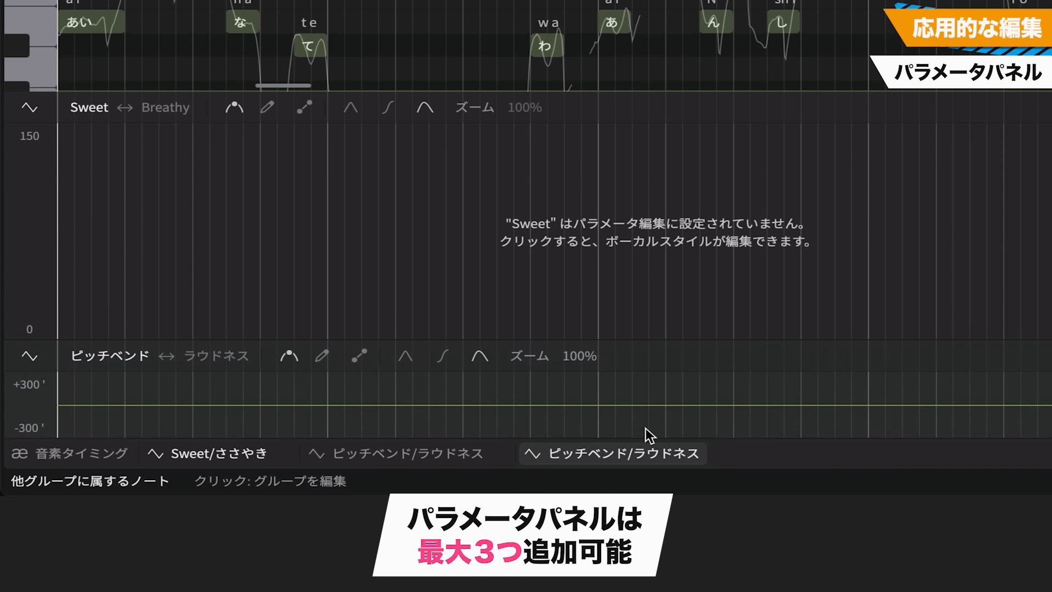
pyautogui.click(406, 443)
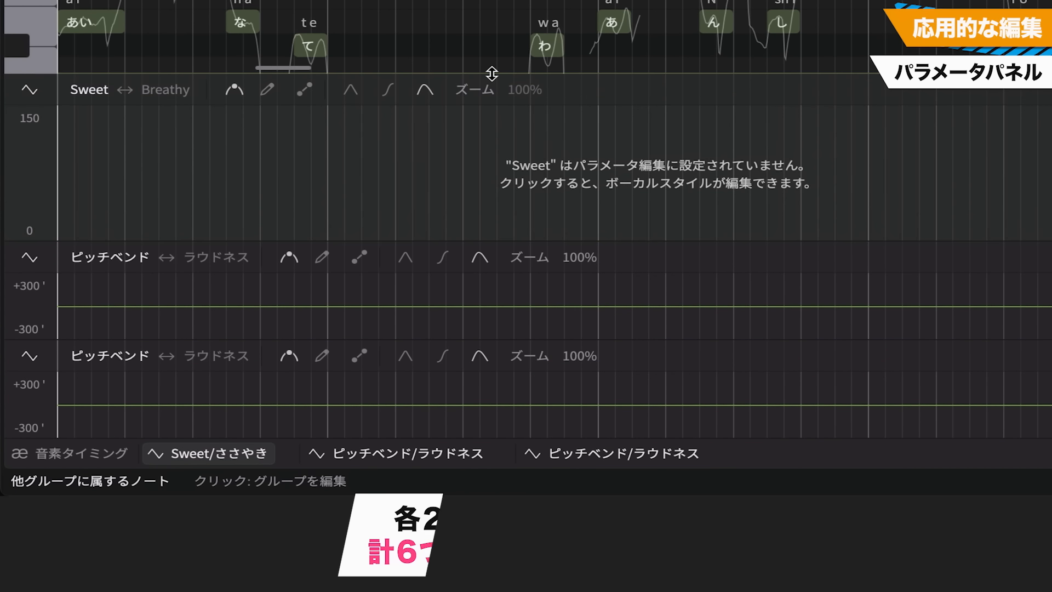
pyautogui.click(548, 195)
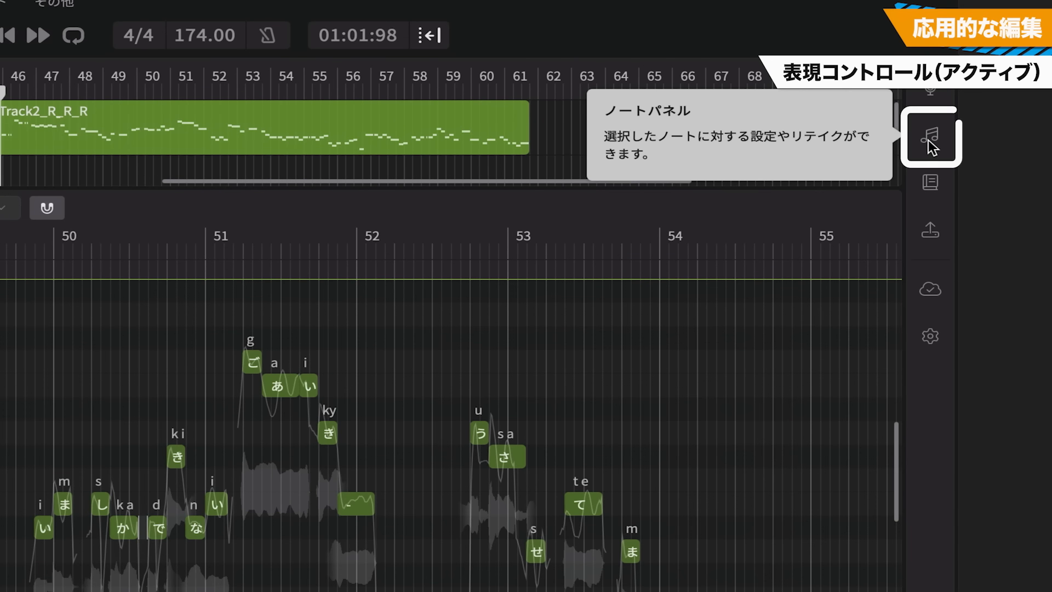
# Set the 表現コントロール of Track2_R_R_R's notes in bars 46–53 to maximum アクティブ, and compare playback with and without it
pyautogui.click(1031, 133)
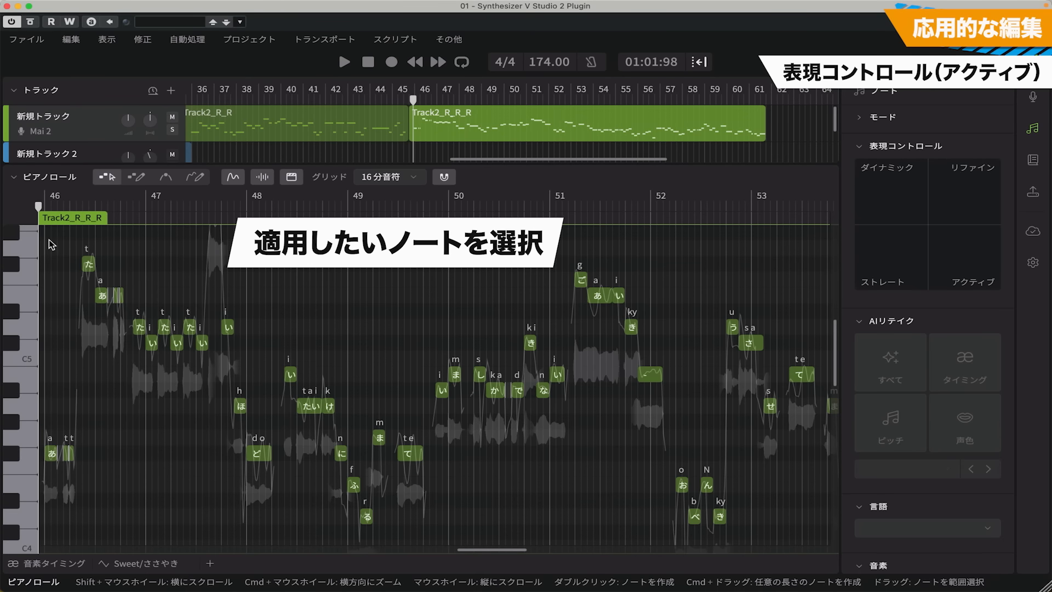
pyautogui.moveTo(51, 243); pyautogui.dragTo(812, 544)
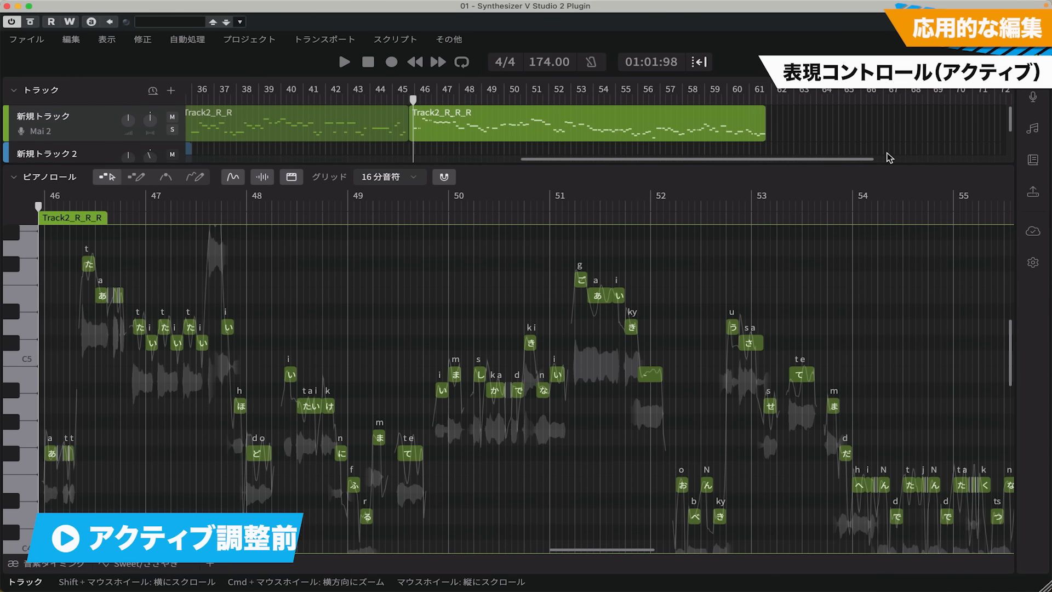
pyautogui.press('space')
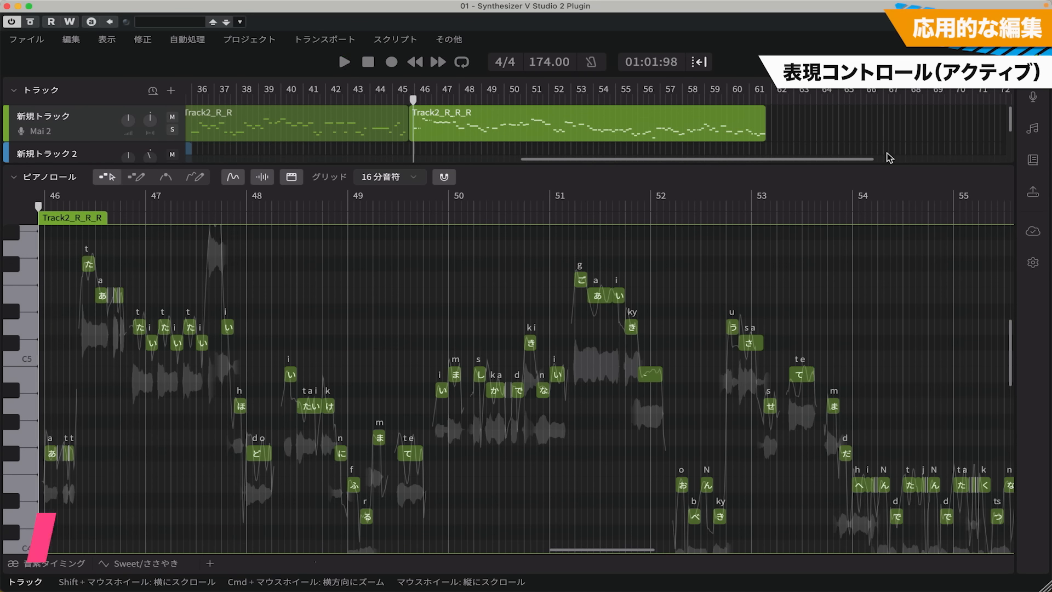
pyautogui.click(1032, 128)
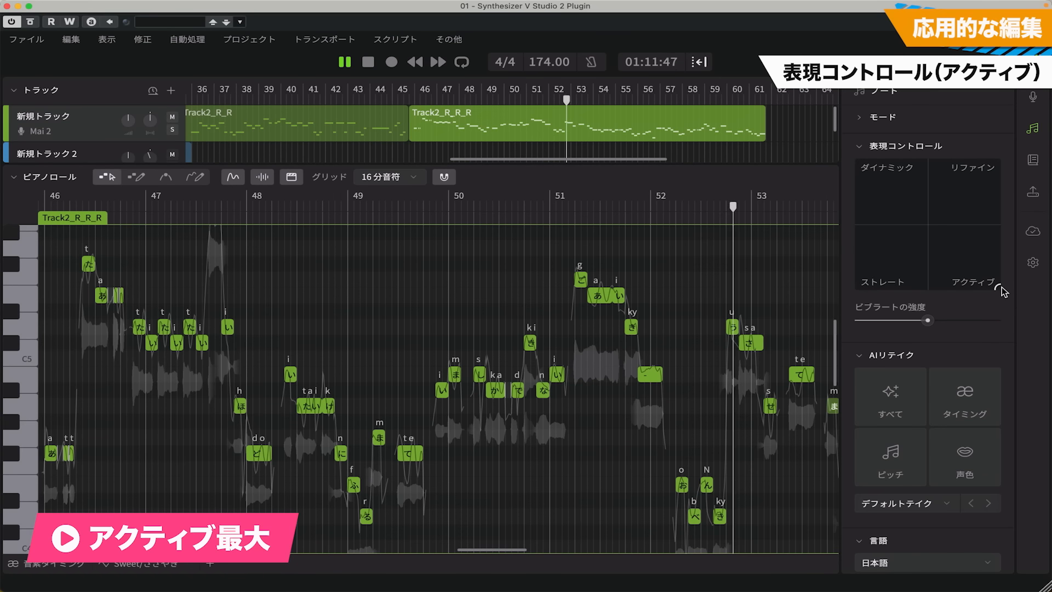
pyautogui.press('space')
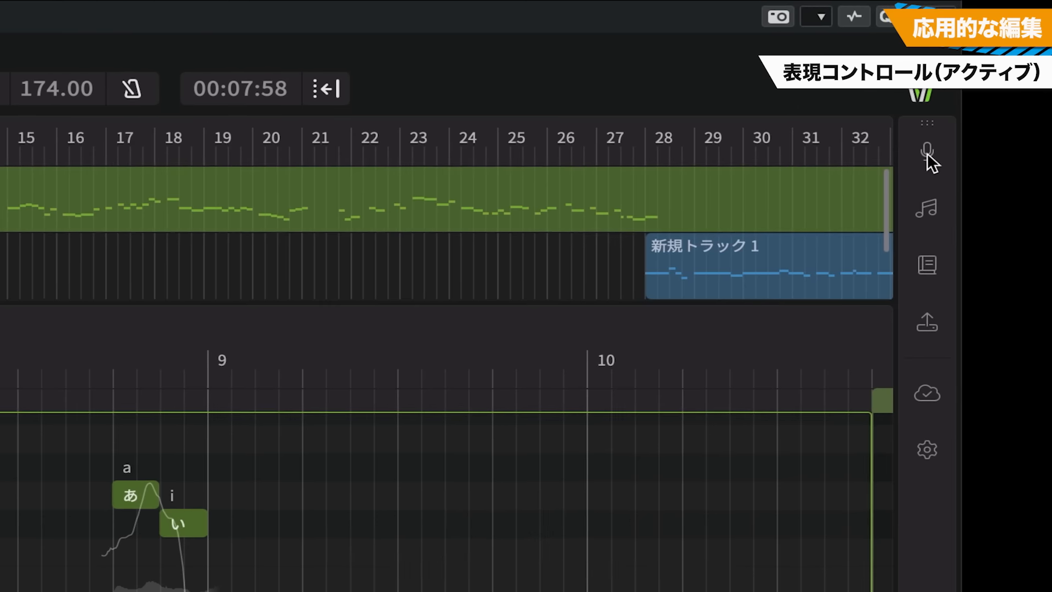
# Move the 表現コントロール point of the selected chorus-opening notes from the centre to the アクティブ corner
pyautogui.click(926, 151)
pyautogui.moveTo(742, 281); pyautogui.dragTo(743, 249)
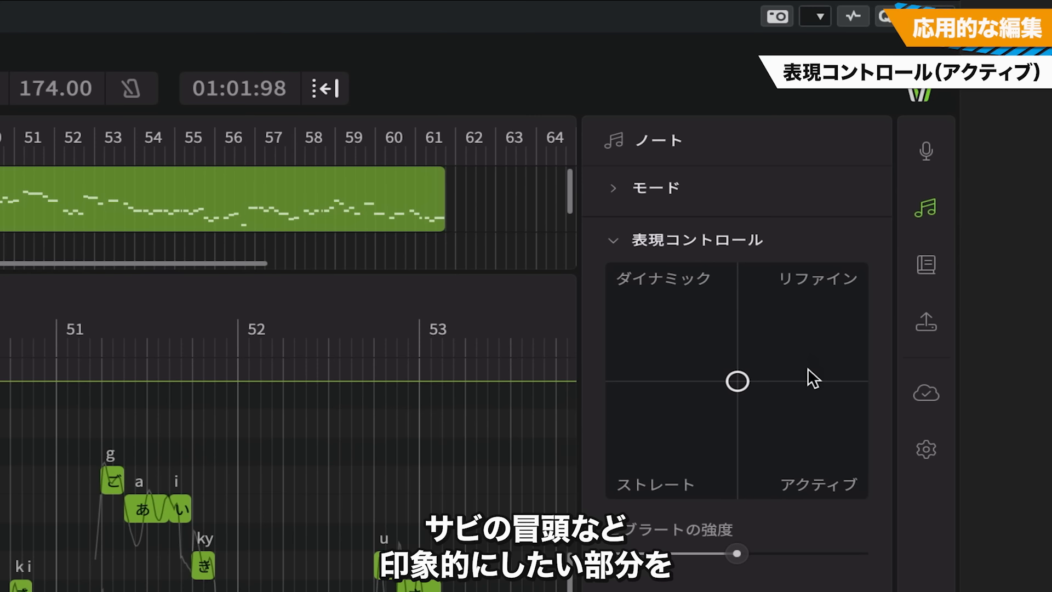
pyautogui.moveTo(741, 383); pyautogui.dragTo(867, 495)
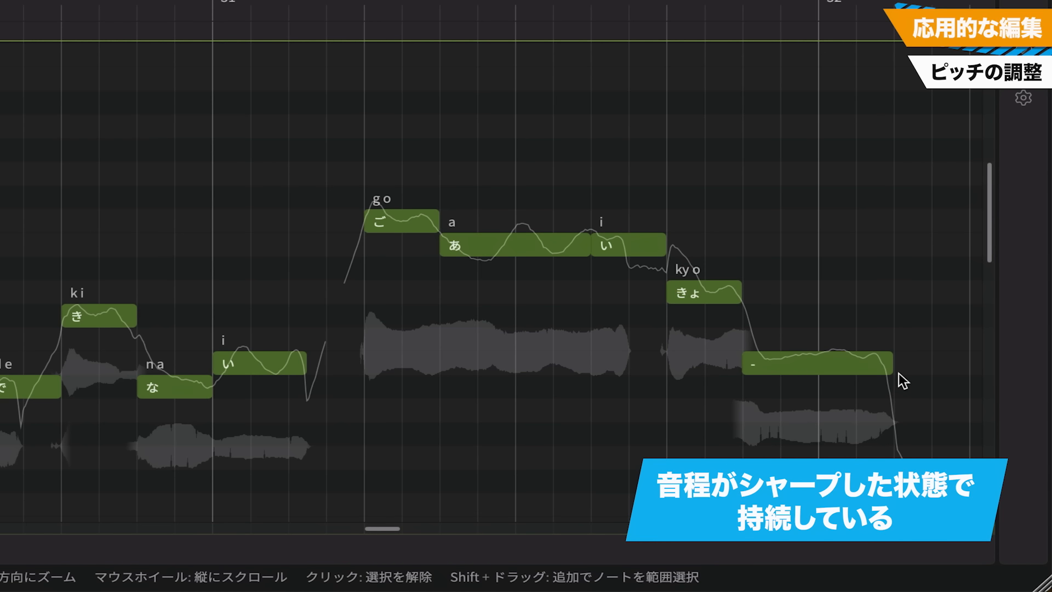
# Audition the phrase around bars 50–52 and add three control points along its final sustained "-" note with the smart pitch editing tool
pyautogui.press('space')
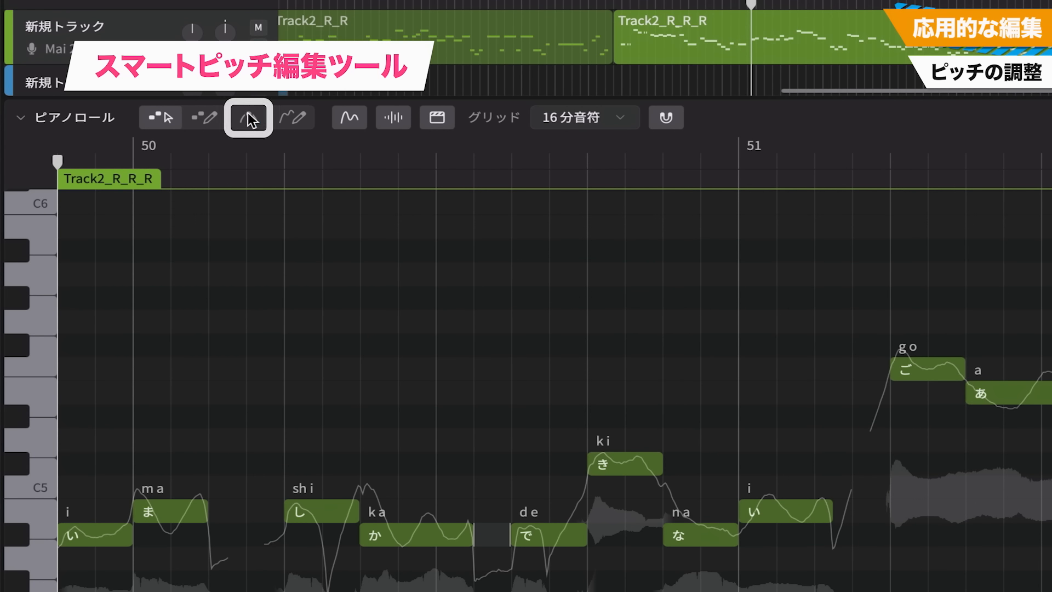
pyautogui.click(248, 116)
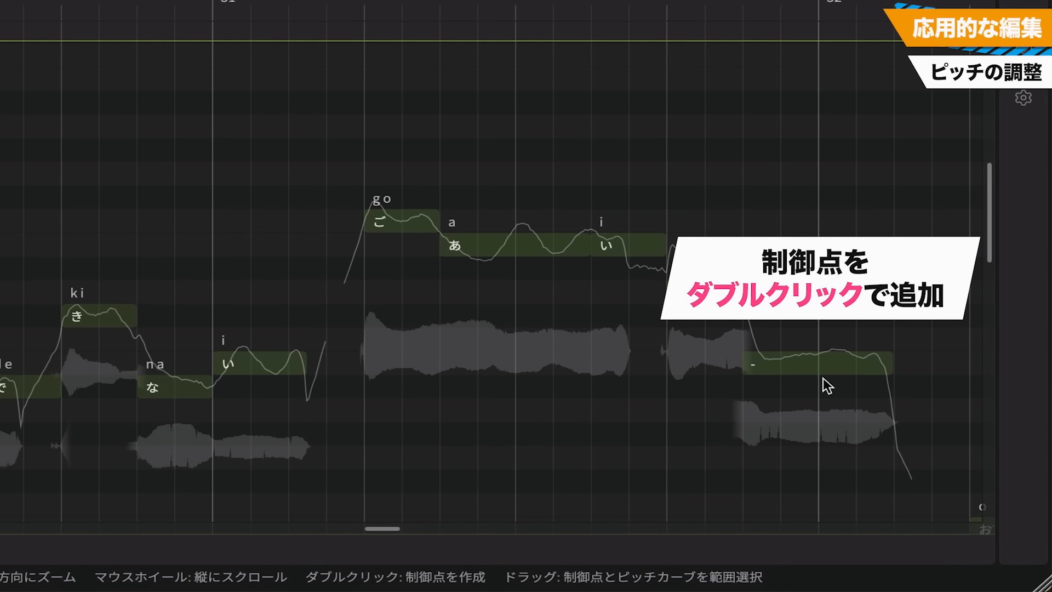
pyautogui.doubleClick(774, 362)
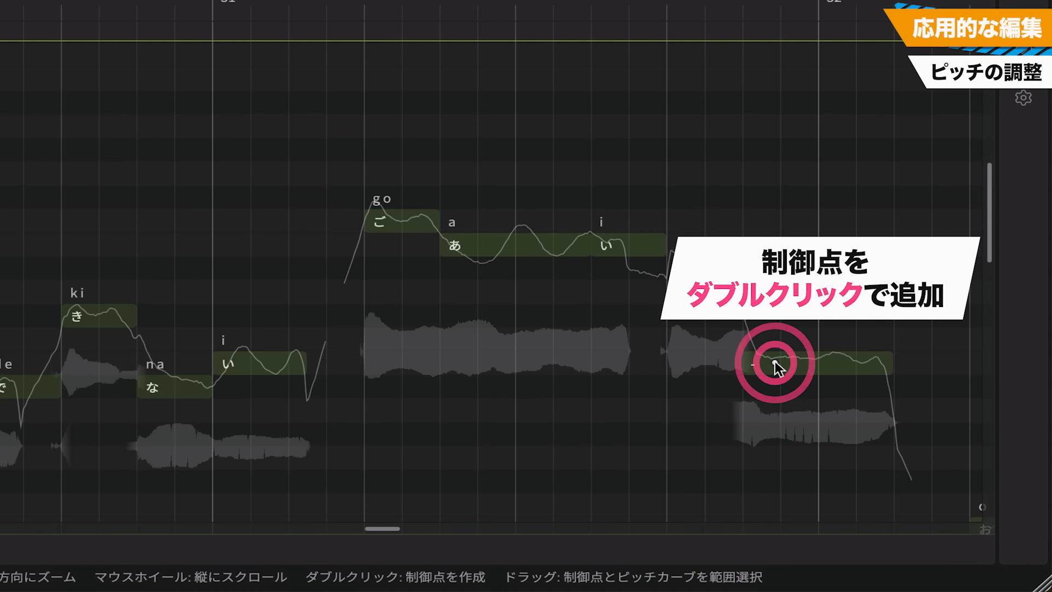
pyautogui.doubleClick(819, 361)
pyautogui.doubleClick(863, 363)
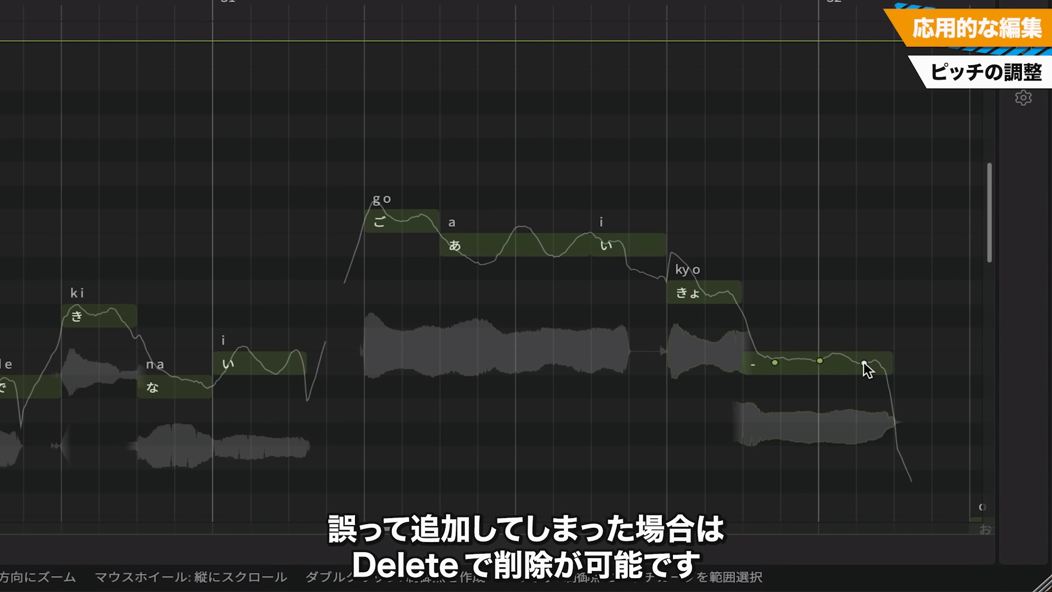
# Lower the first two pitch control points on the sustained "-" note slightly and play the phrase back
pyautogui.moveTo(777, 363); pyautogui.dragTo(823, 364)
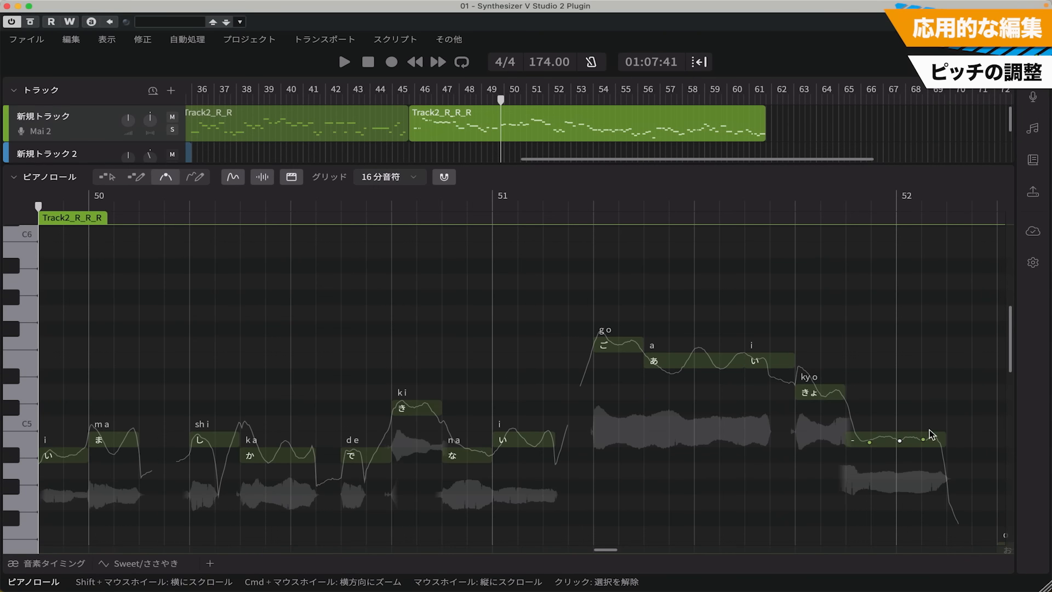
pyautogui.press('space')
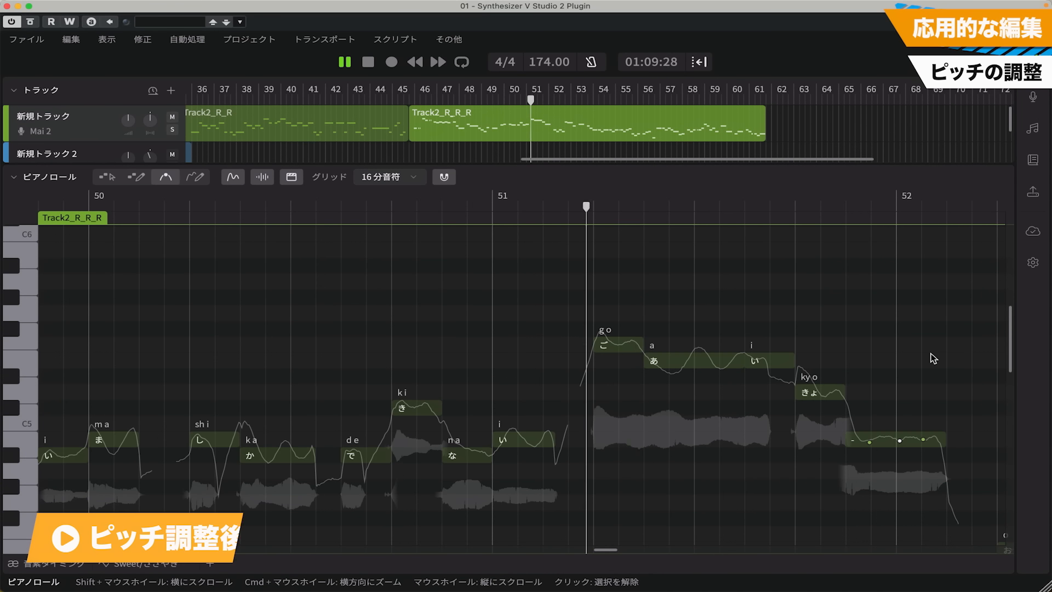
pyautogui.press('space')
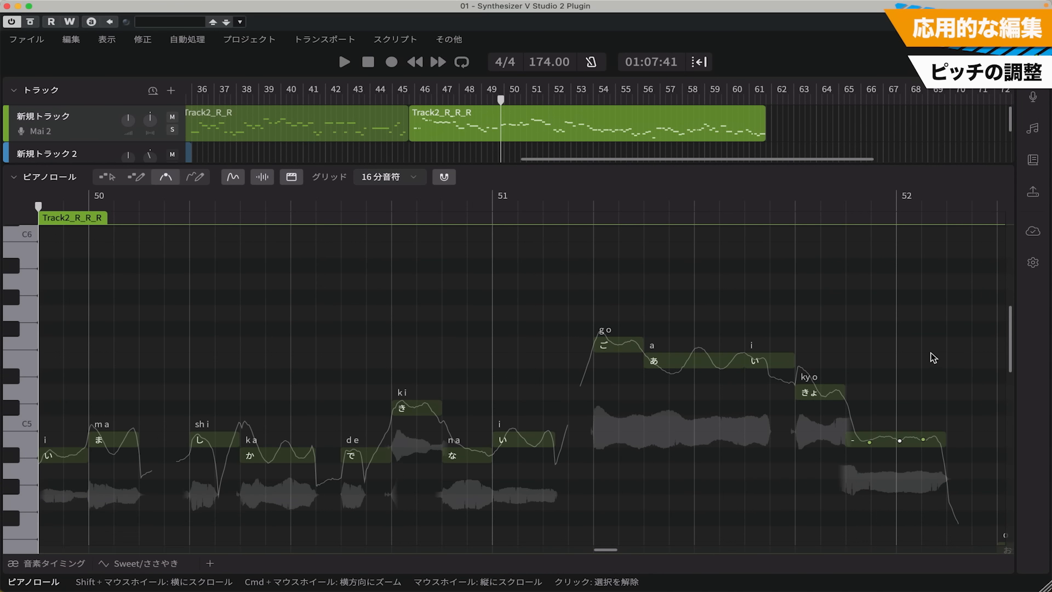
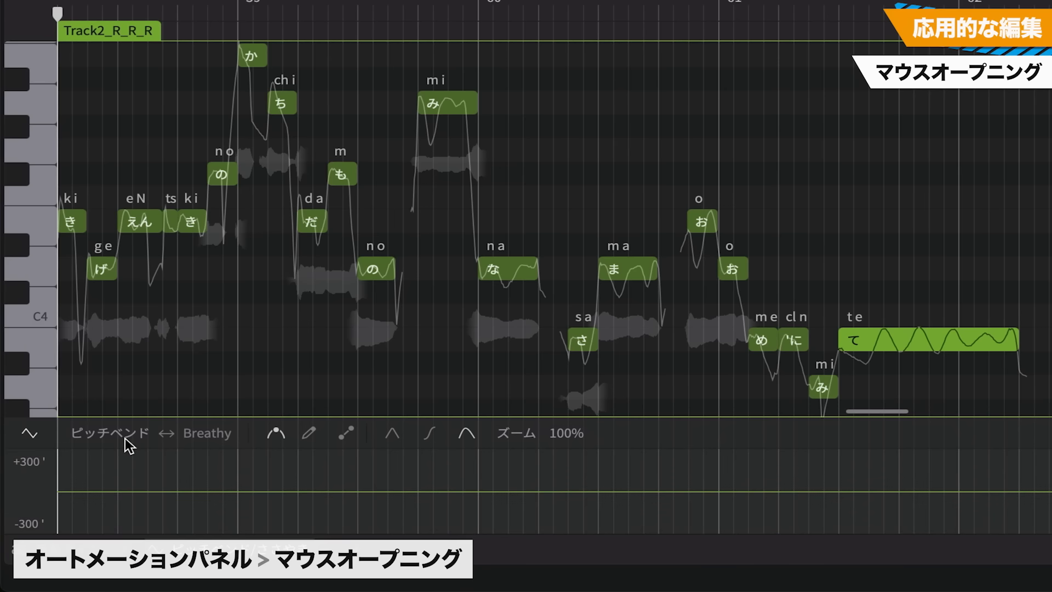
# Switch the automation parameter to マウスオープニング and add control points at the start and end of the final sustained "て" note
pyautogui.click(120, 439)
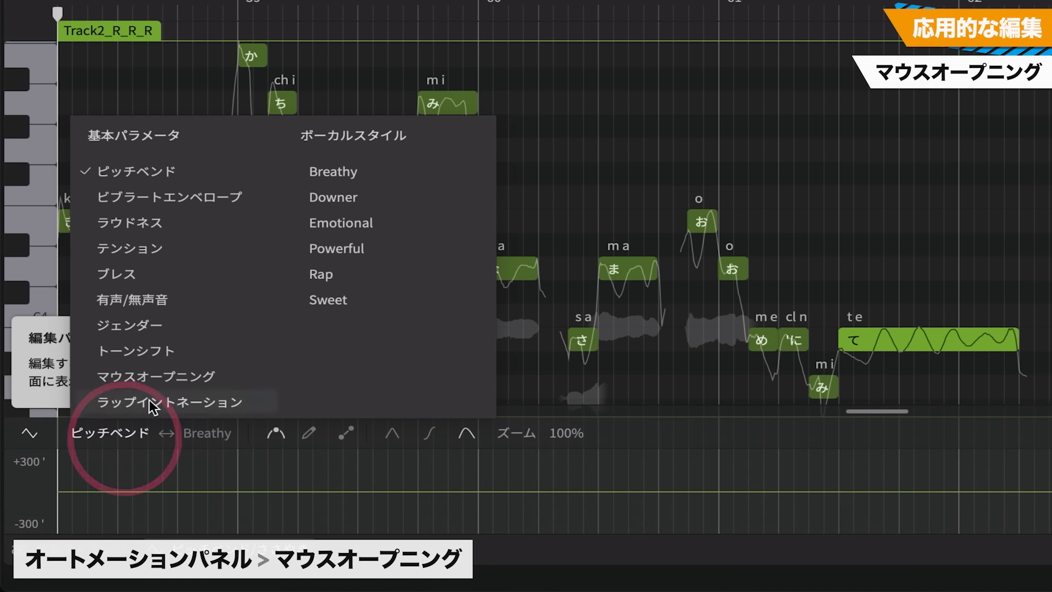
pyautogui.click(142, 385)
pyautogui.moveTo(263, 417); pyautogui.dragTo(291, 260)
pyautogui.doubleClick(472, 336)
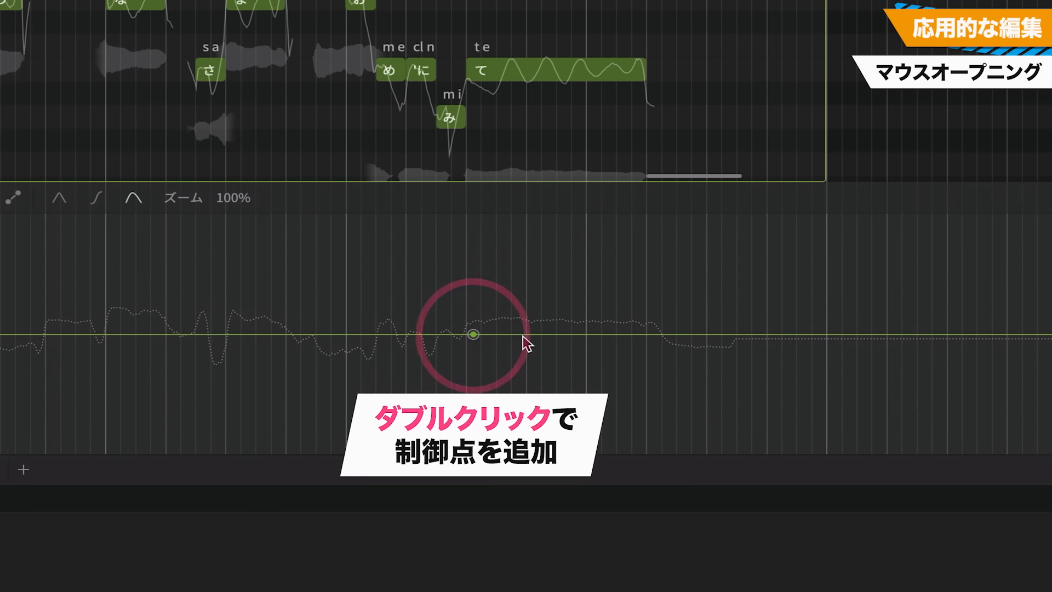
pyautogui.doubleClick(521, 352)
pyautogui.doubleClick(648, 334)
# Shape the マウスオープニング curve on the "て" note from fully closed (閉じる) at its start to fully open (開く) at its end
pyautogui.moveTo(649, 334); pyautogui.dragTo(648, 213)
pyautogui.moveTo(648, 213); pyautogui.dragTo(647, 222)
pyautogui.moveTo(472, 335); pyautogui.dragTo(467, 336)
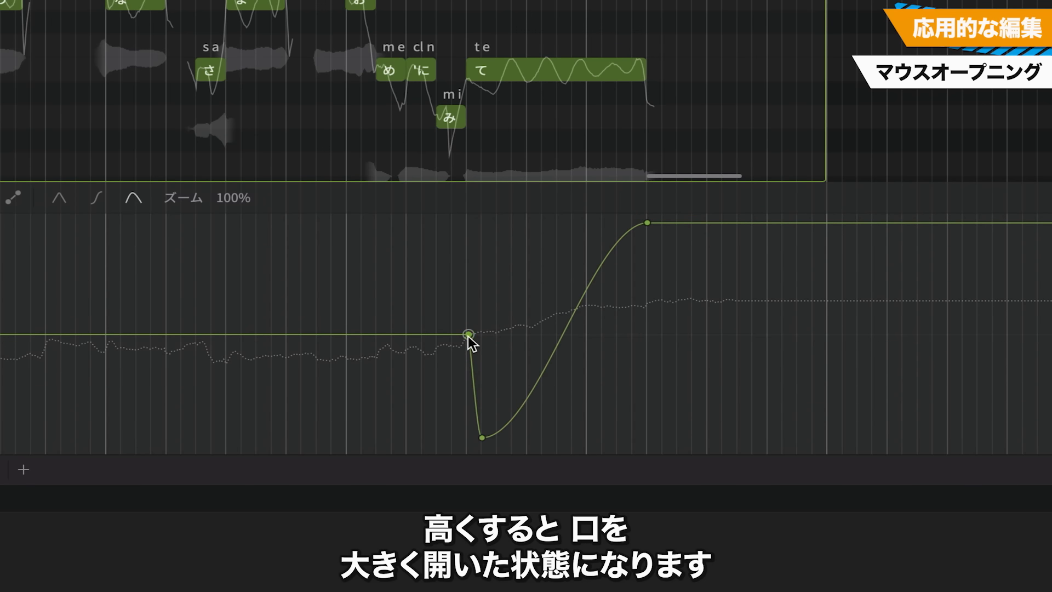
pyautogui.moveTo(482, 437); pyautogui.dragTo(470, 452)
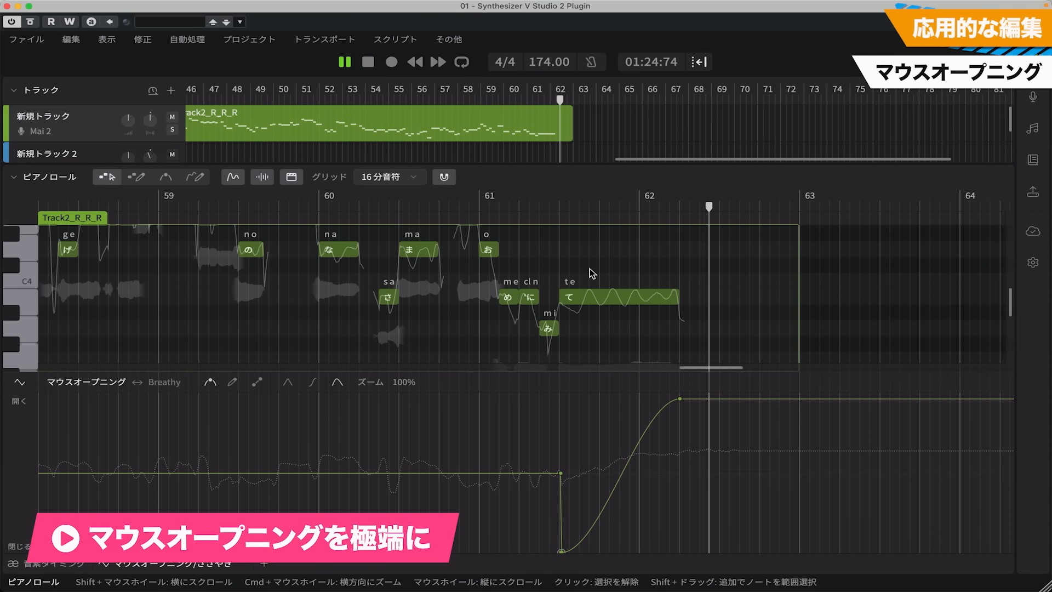
pyautogui.moveTo(648, 293); pyautogui.dragTo(648, 297)
pyautogui.moveTo(686, 300); pyautogui.dragTo(685, 307)
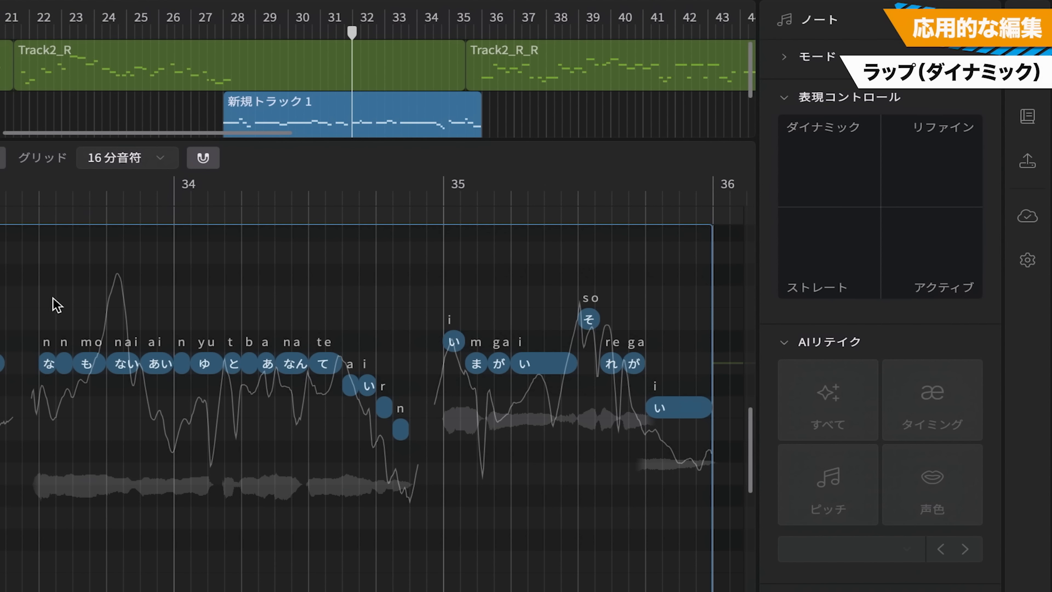
# Set the 表現コントロール of the rap phrase in bars 33–34 to the maximum ダイナミック corner
pyautogui.moveTo(49, 298); pyautogui.dragTo(414, 495)
pyautogui.moveTo(879, 207); pyautogui.dragTo(773, 101)
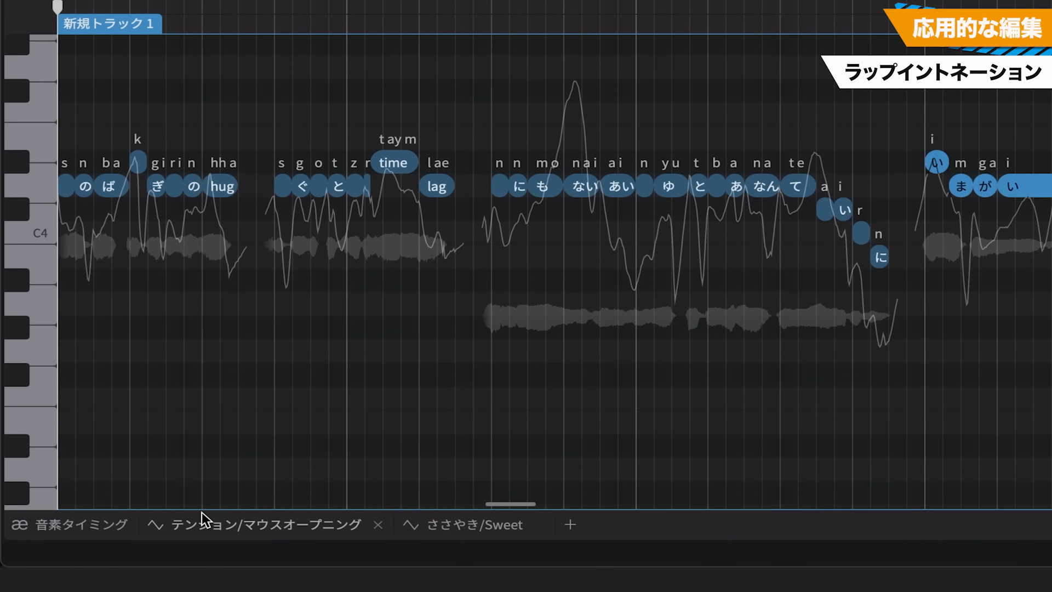
# Display the ラップイントネーション parameter for the rap group and adjust the intonation arrow of the "が" note in bar 35
pyautogui.click(205, 525)
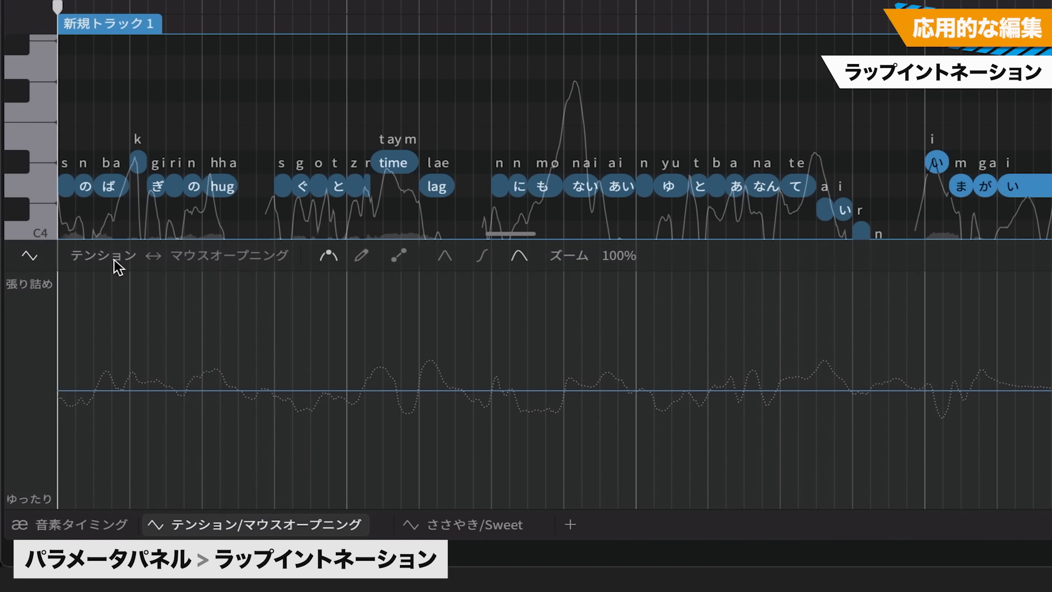
pyautogui.click(112, 257)
pyautogui.click(129, 228)
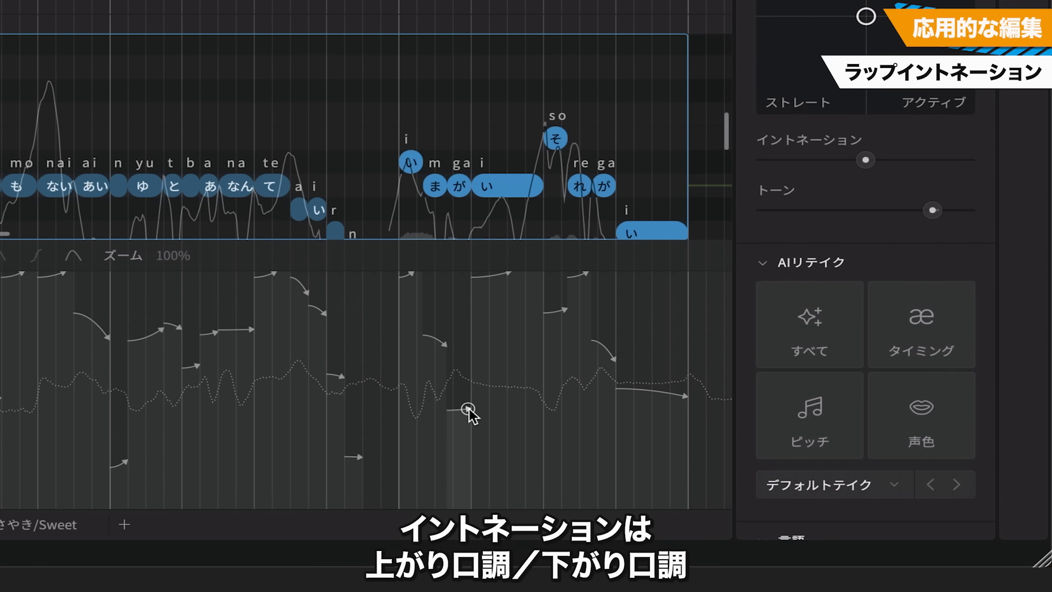
pyautogui.moveTo(467, 409)
pyautogui.mouseDown()
pyautogui.moveTo(479, 387)
pyautogui.moveTo(484, 301)
pyautogui.moveTo(468, 482)
pyautogui.moveTo(476, 463)
pyautogui.moveTo(454, 419)
pyautogui.mouseUp()
pyautogui.moveTo(453, 301); pyautogui.dragTo(683, 307)
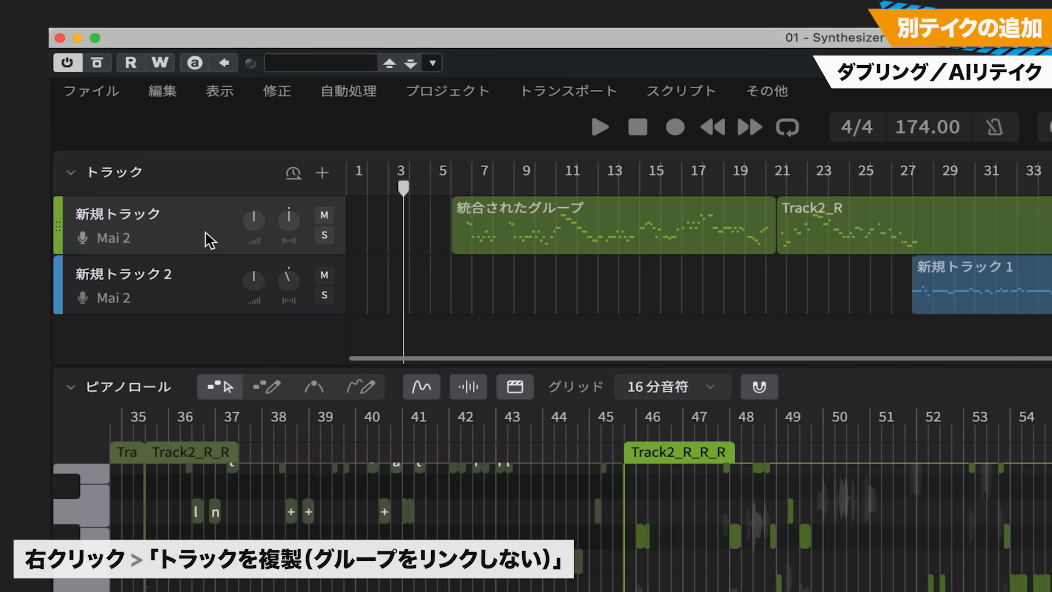
# Duplicate the 新規トラック track without linking its groups, and delete every copied group except the chorus group Track2_R_R_R*
pyautogui.rightClick(208, 240)
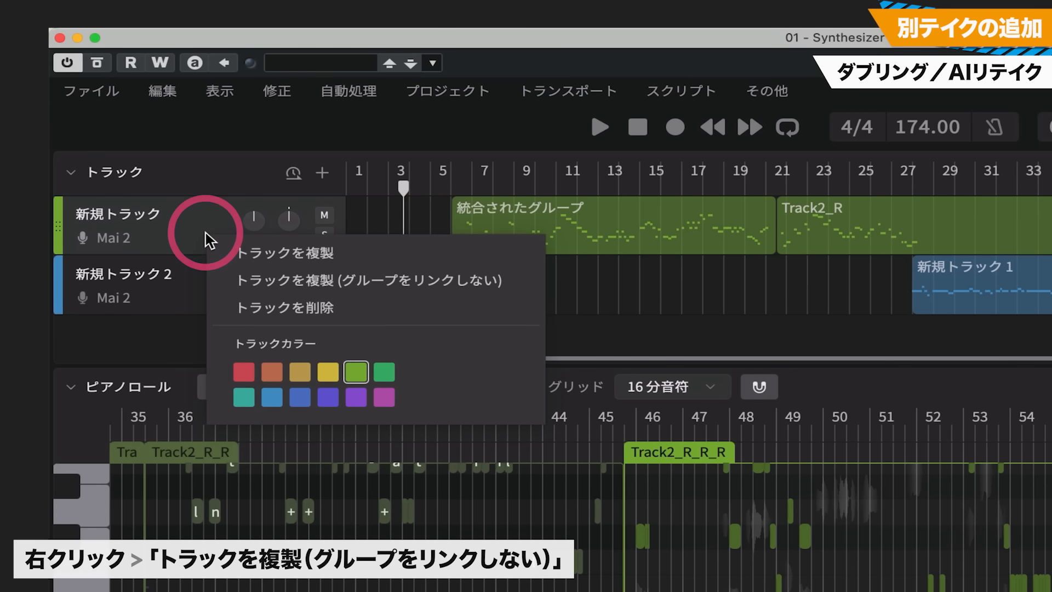
pyautogui.click(391, 285)
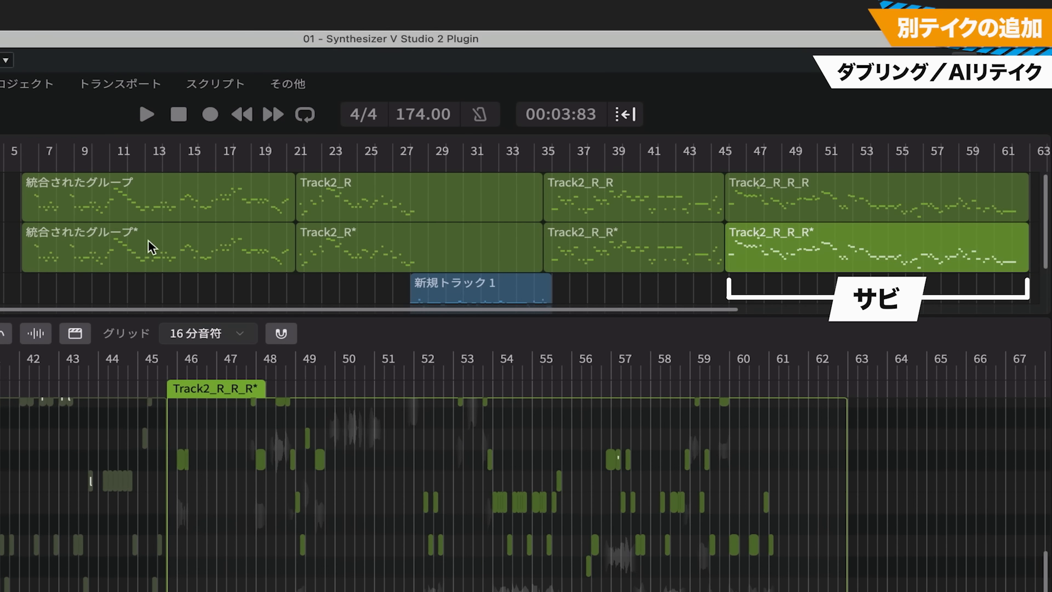
pyautogui.click(184, 250)
pyautogui.press('Delete')
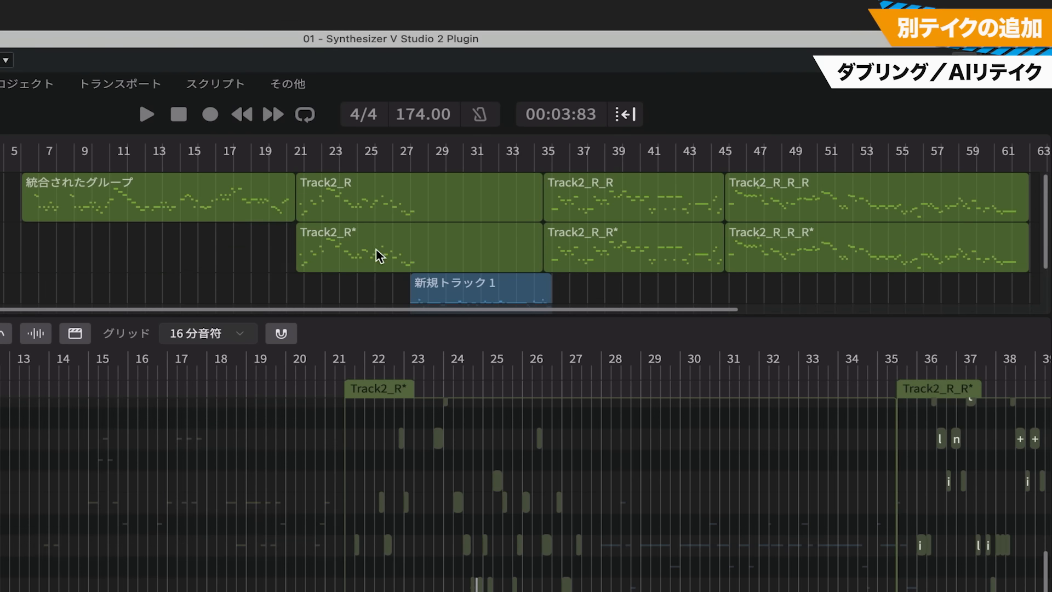
pyautogui.click(377, 253)
pyautogui.press('Delete')
pyautogui.click(627, 264)
pyautogui.press('Delete')
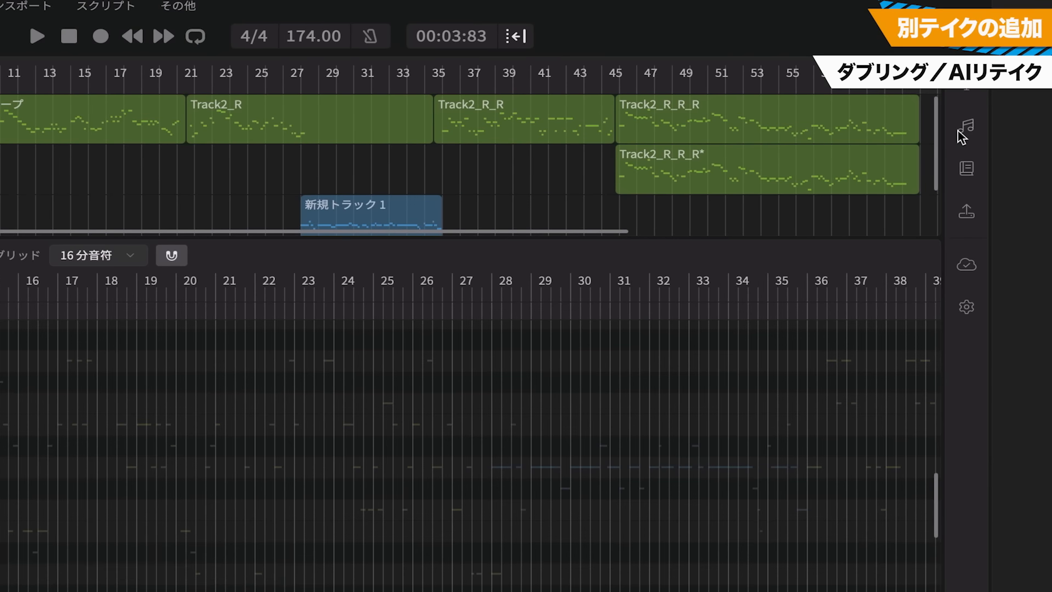
# Generate an AIリテイク of type すべて for all notes in Track2_R_R_R*, and play it together with the main part
pyautogui.click(1051, 209)
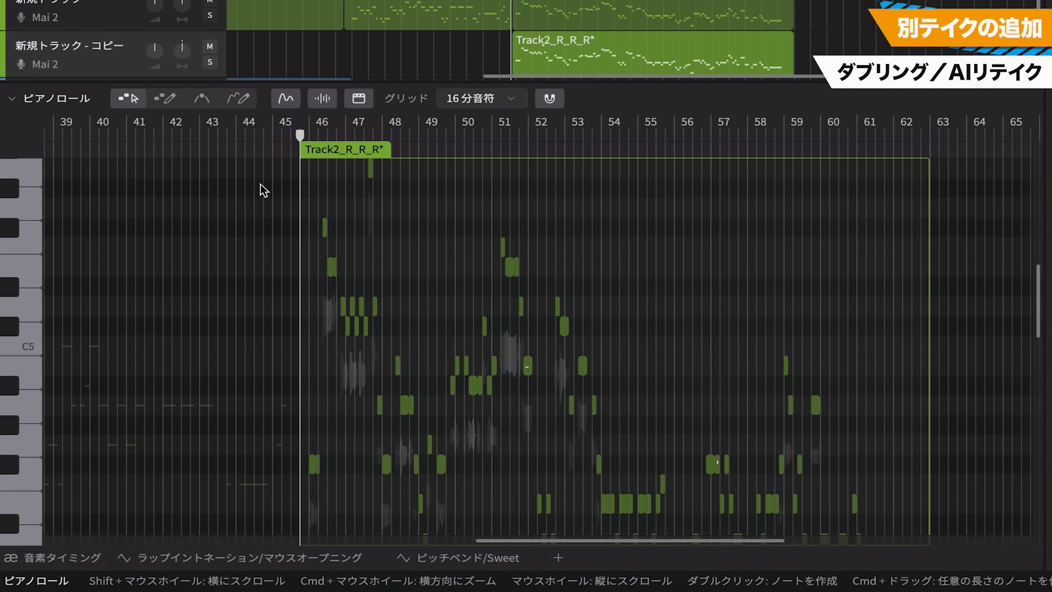
pyautogui.moveTo(307, 167); pyautogui.dragTo(910, 525)
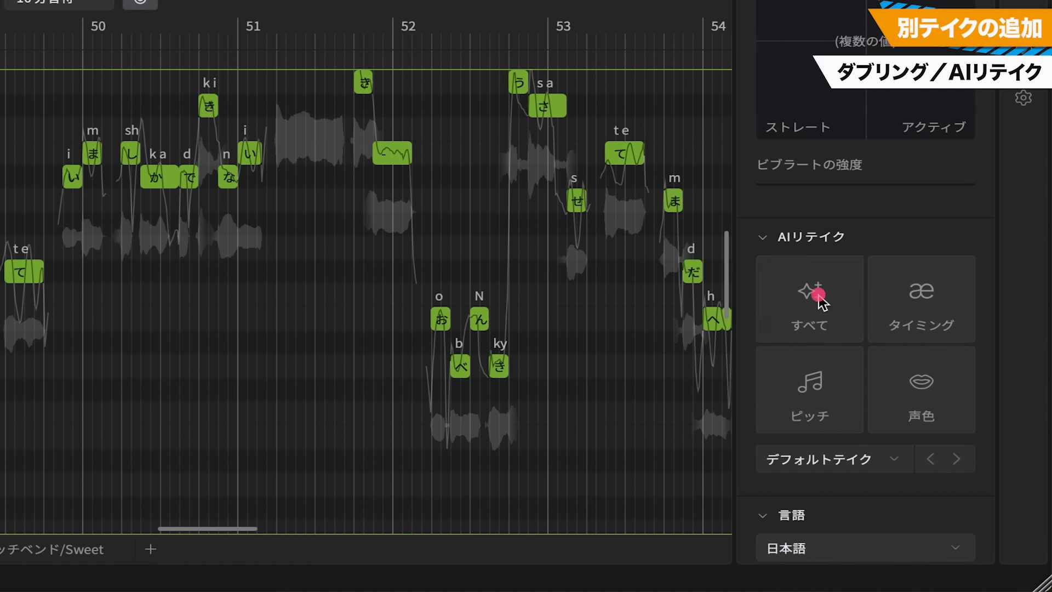
pyautogui.click(819, 294)
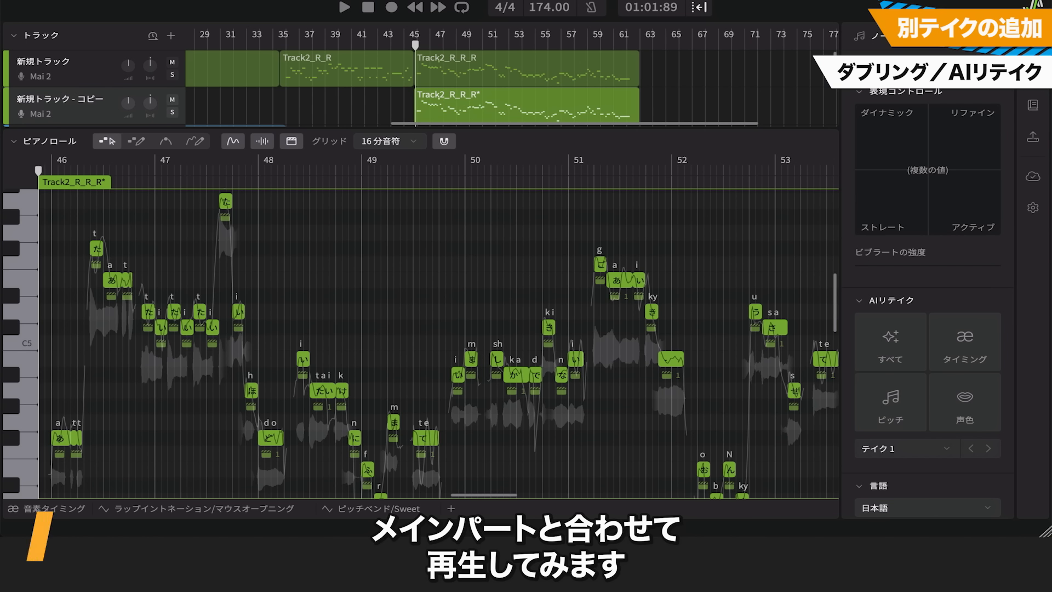
pyautogui.press('space')
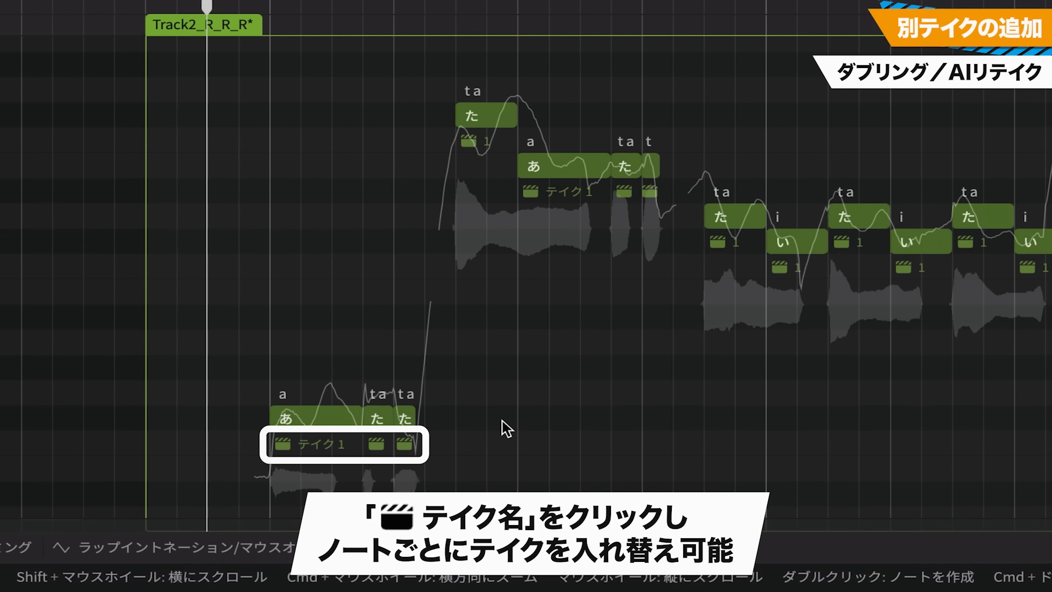
# Switch the take of the opening "あ" note and the following high "た" note to デフォルトテイク
pyautogui.click(301, 416)
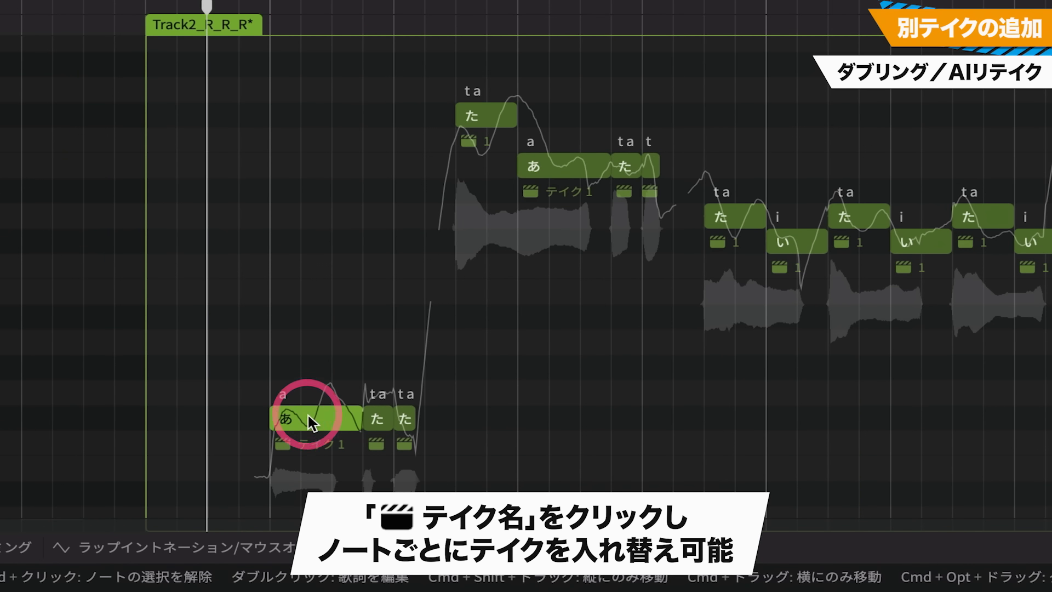
pyautogui.click(332, 443)
pyautogui.click(353, 382)
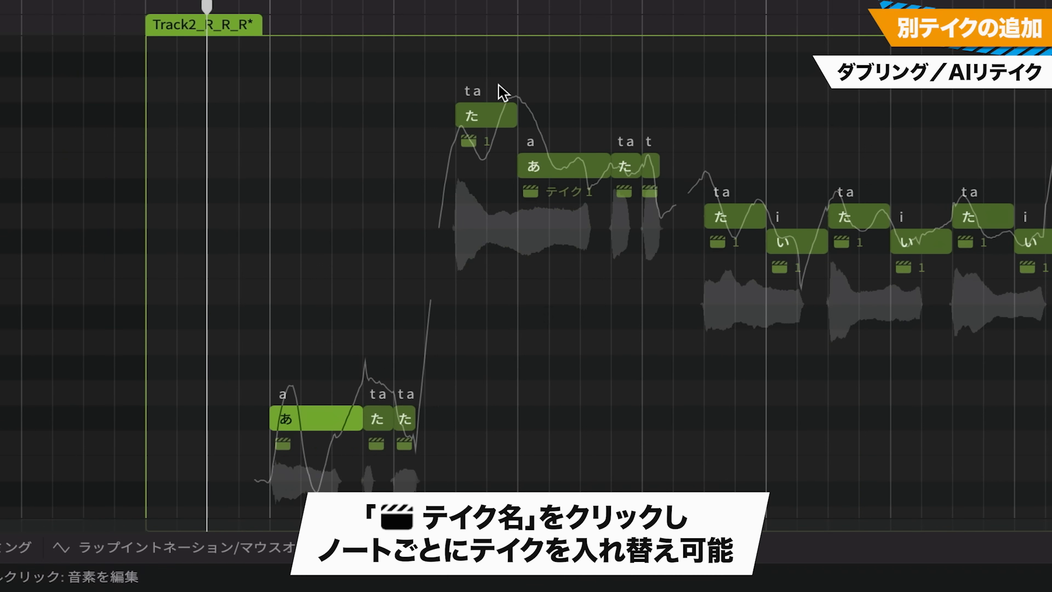
pyautogui.click(474, 110)
pyautogui.click(482, 137)
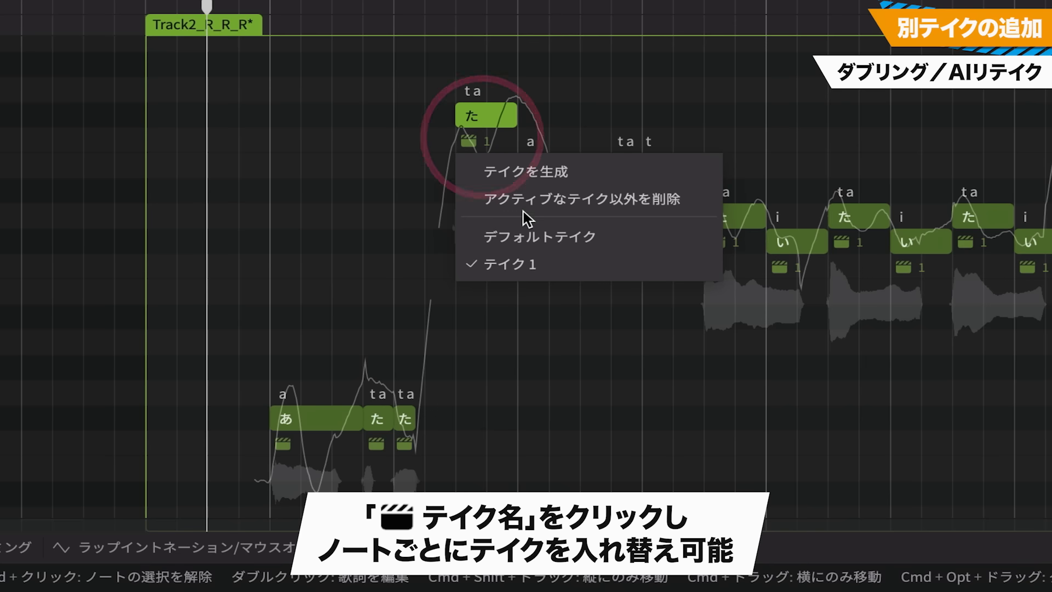
pyautogui.click(524, 234)
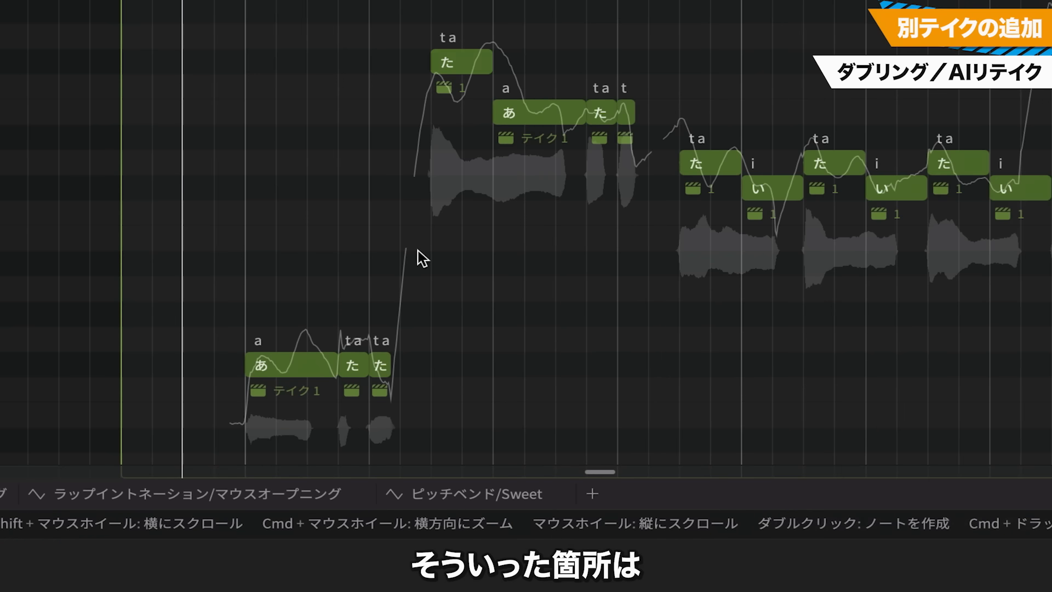
# Generate additional AI retakes for the opening "あ" note of Track2_R_R_R* and compare テイク 2 with テイク 3 in playback, keeping テイク 3
pyautogui.click(279, 366)
pyautogui.click(949, 300)
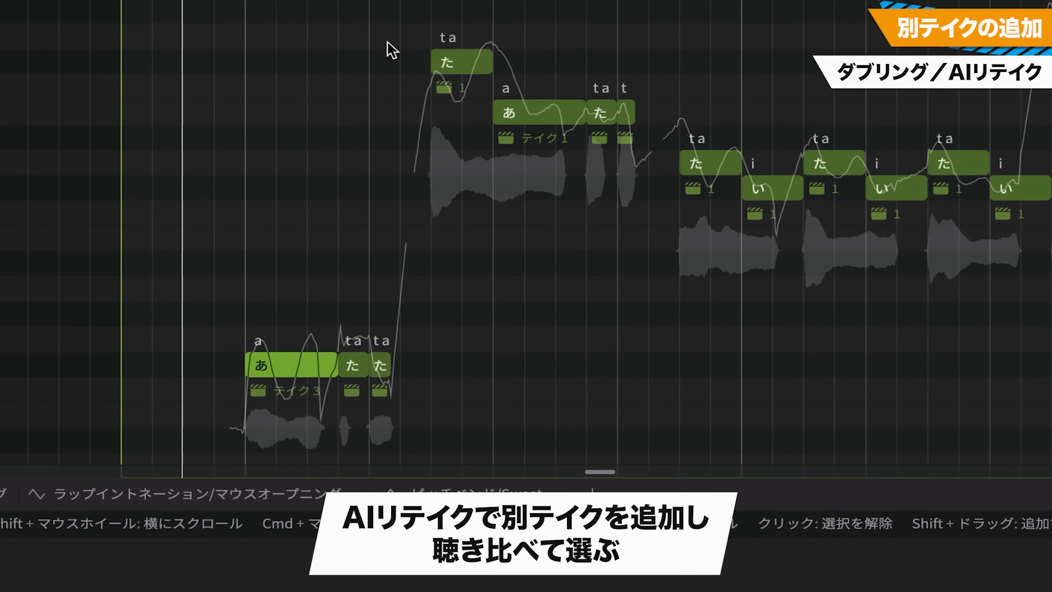
pyautogui.click(78, 446)
pyautogui.click(323, 329)
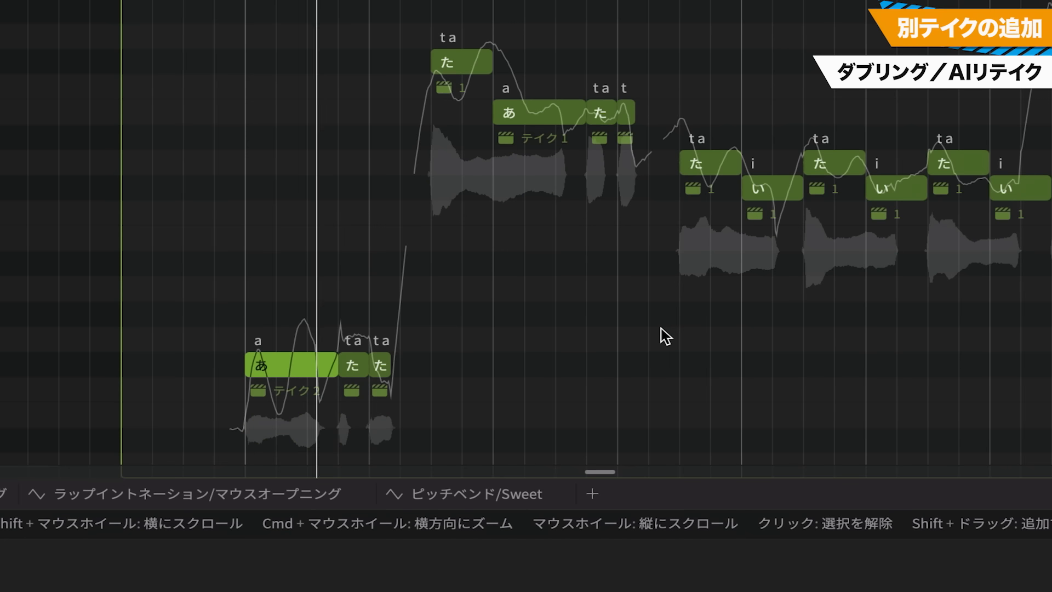
pyautogui.click(324, 380)
pyautogui.click(323, 355)
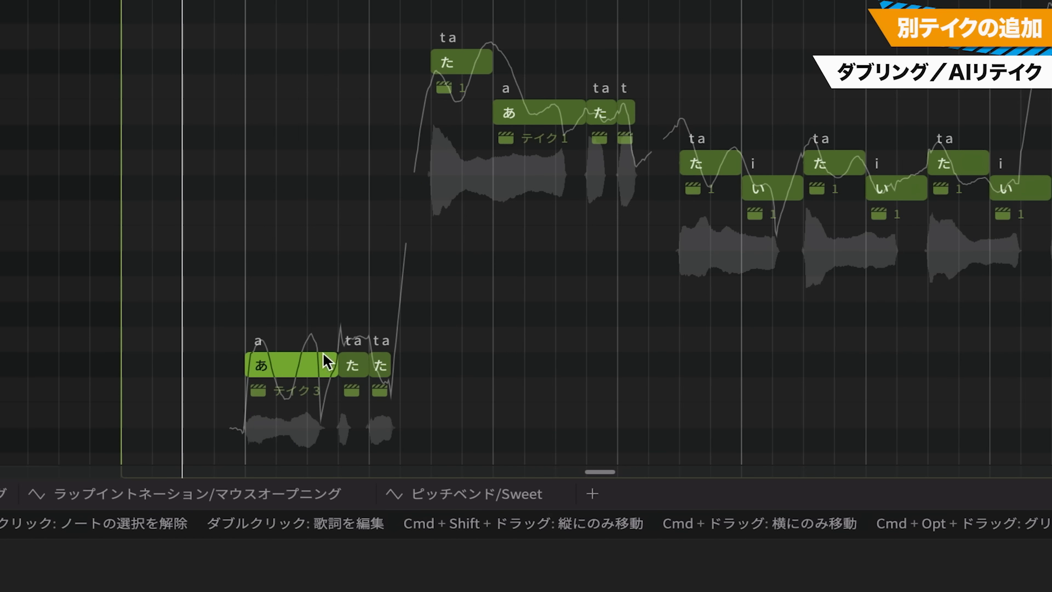
pyautogui.press('space')
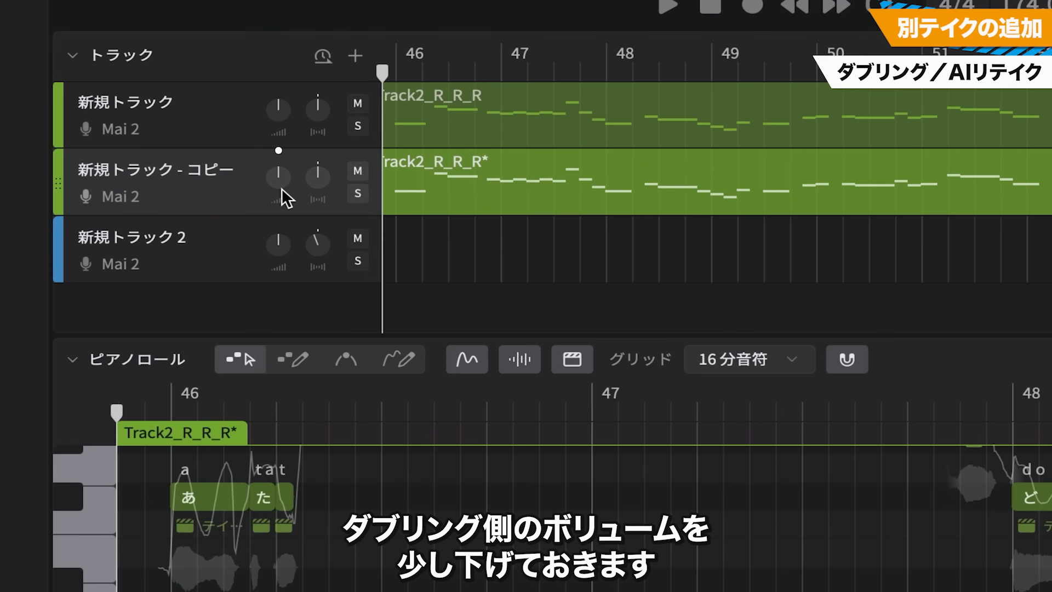
# Lower the volume of the 新規トラック - コピー doubling track slightly
pyautogui.click(128, 152)
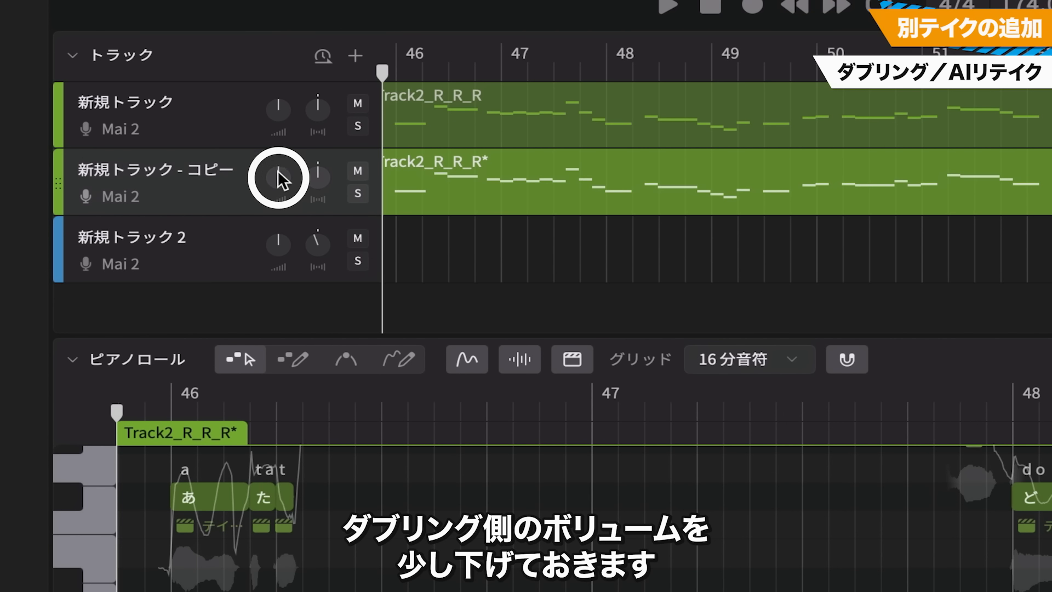
pyautogui.moveTo(277, 171); pyautogui.dragTo(446, 294)
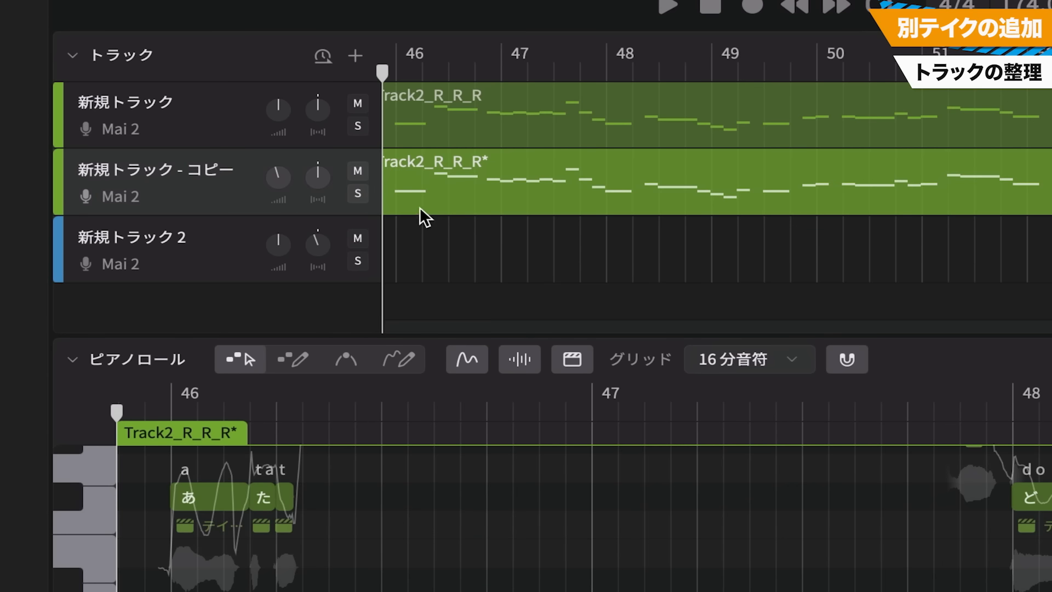
# Rename the three tracks, in order, as Main, Double and Rap
pyautogui.doubleClick(164, 102)
pyautogui.write('Main')
pyautogui.doubleClick(171, 173)
pyautogui.write('Double')
pyautogui.doubleClick(156, 237)
pyautogui.write('Rap')
pyautogui.press('Return')
# Set the track colour of Main to red and of Double to magenta
pyautogui.rightClick(193, 123)
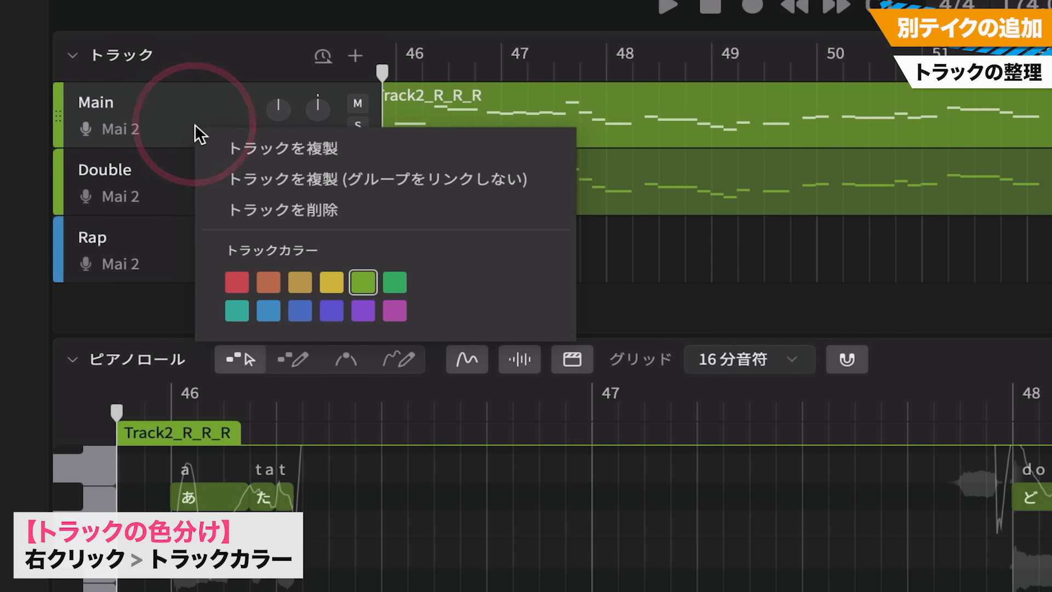
pyautogui.click(237, 281)
pyautogui.rightClick(218, 192)
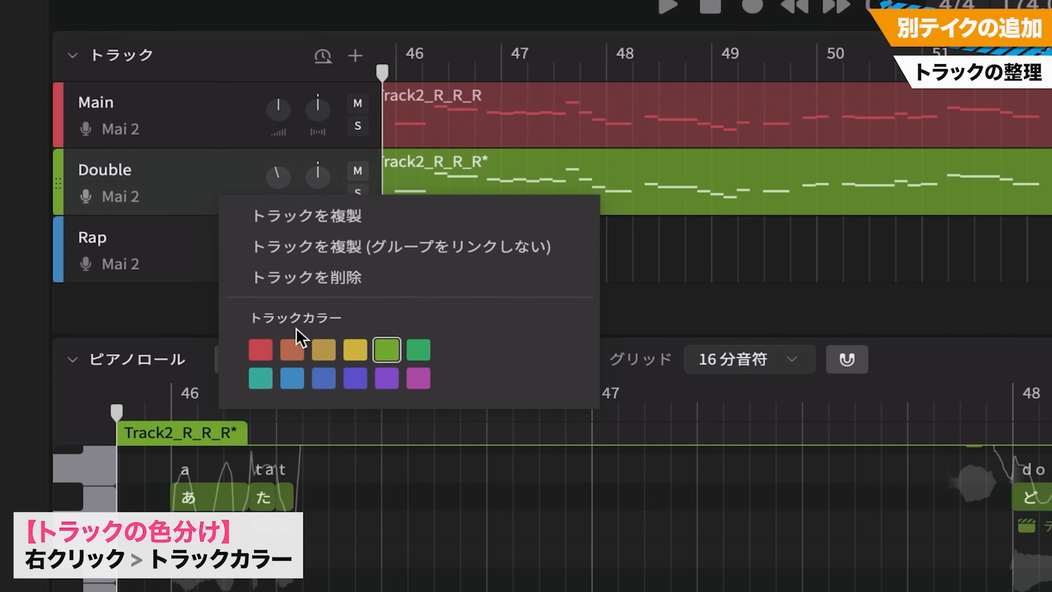
pyautogui.click(425, 377)
pyautogui.moveTo(56, 238)
pyautogui.mouseDown()
pyautogui.moveTo(57, 175)
pyautogui.moveTo(52, 251)
pyautogui.mouseUp()
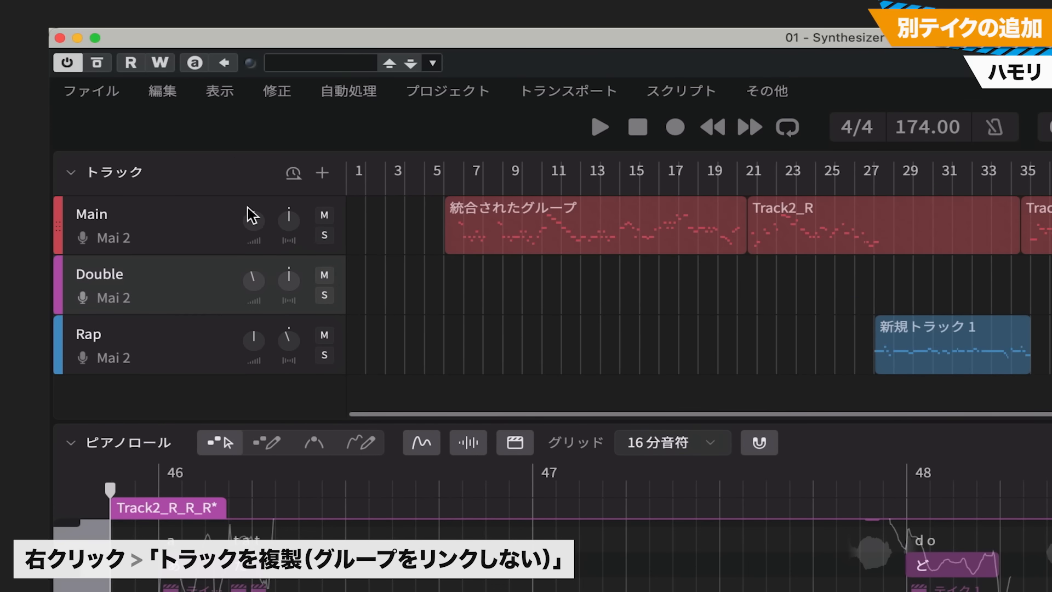
# Duplicate the Main track without linking its groups, and delete the three copied groups before the chorus
pyautogui.rightClick(225, 219)
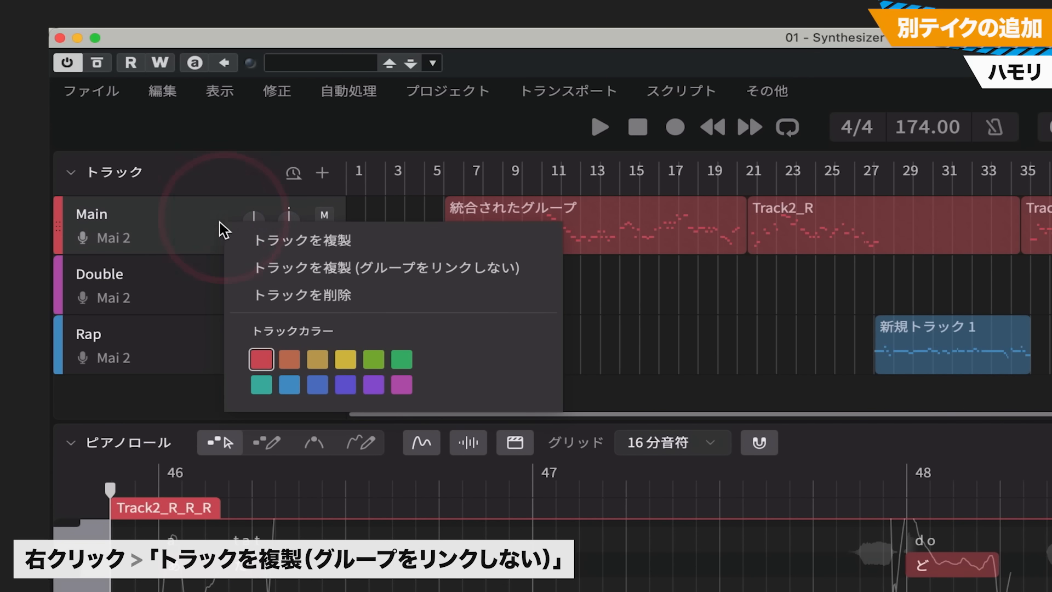
pyautogui.click(362, 268)
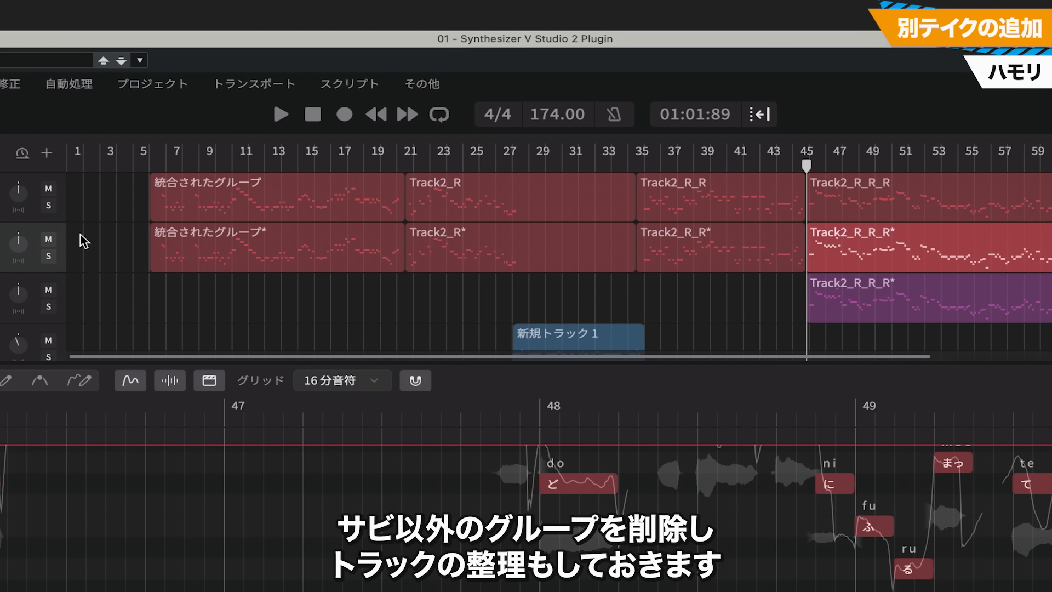
pyautogui.click(355, 257)
pyautogui.press('Delete')
pyautogui.click(481, 251)
pyautogui.press('Delete')
pyautogui.click(695, 261)
pyautogui.press('Delete')
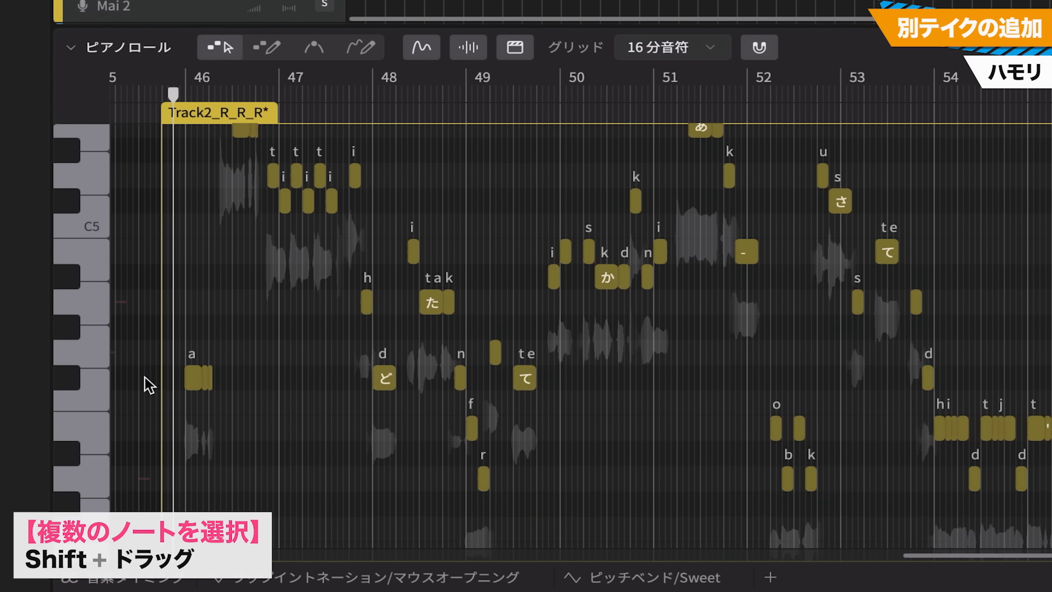
# Lower the F#, B and C# notes of the Hamo track's chorus group by a semitone
pyautogui.moveTo(148, 385); pyautogui.dragTo(1035, 378)
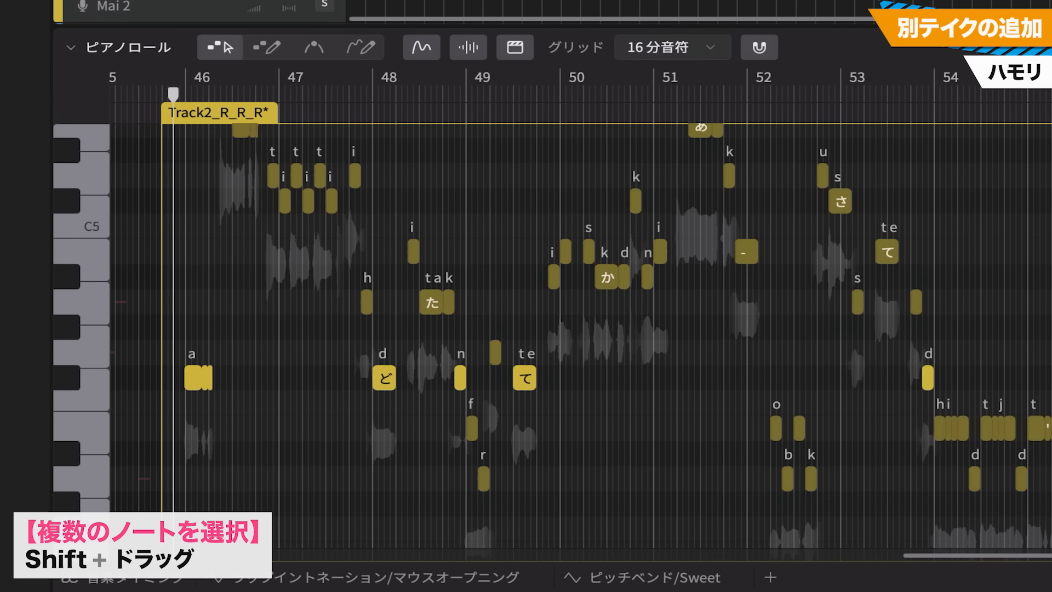
pyautogui.moveTo(320, 255); pyautogui.dragTo(1042, 237)
pyautogui.moveTo(1049, 255); pyautogui.dragTo(925, 216)
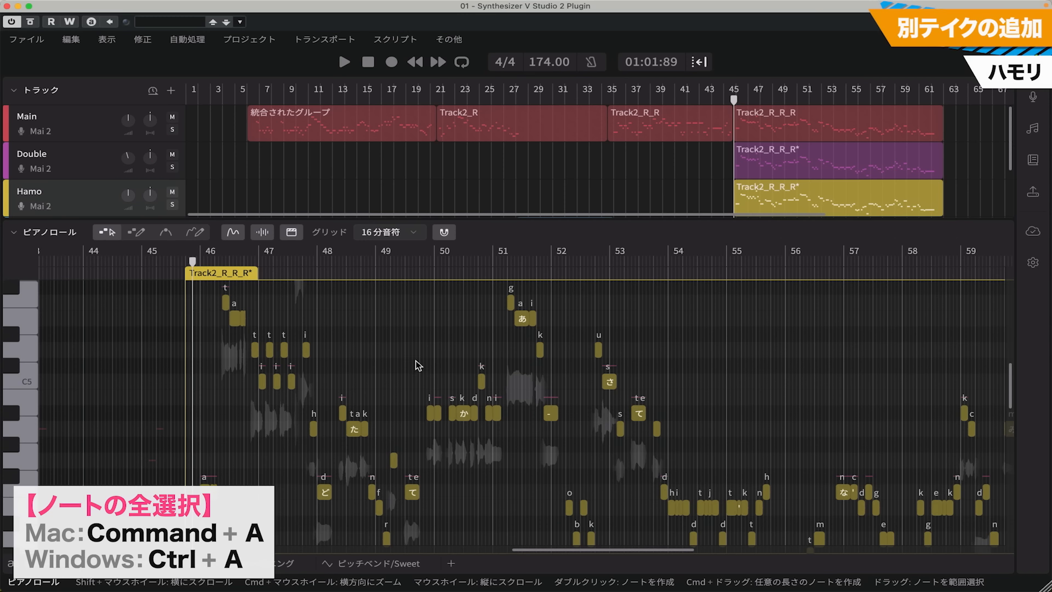
# Select all notes in the Hamo track's chorus group and transpose them down three semitones
pyautogui.press('super+a')
pyautogui.scroll(1, 671, 520)
pyautogui.scroll(2, 671, 521)
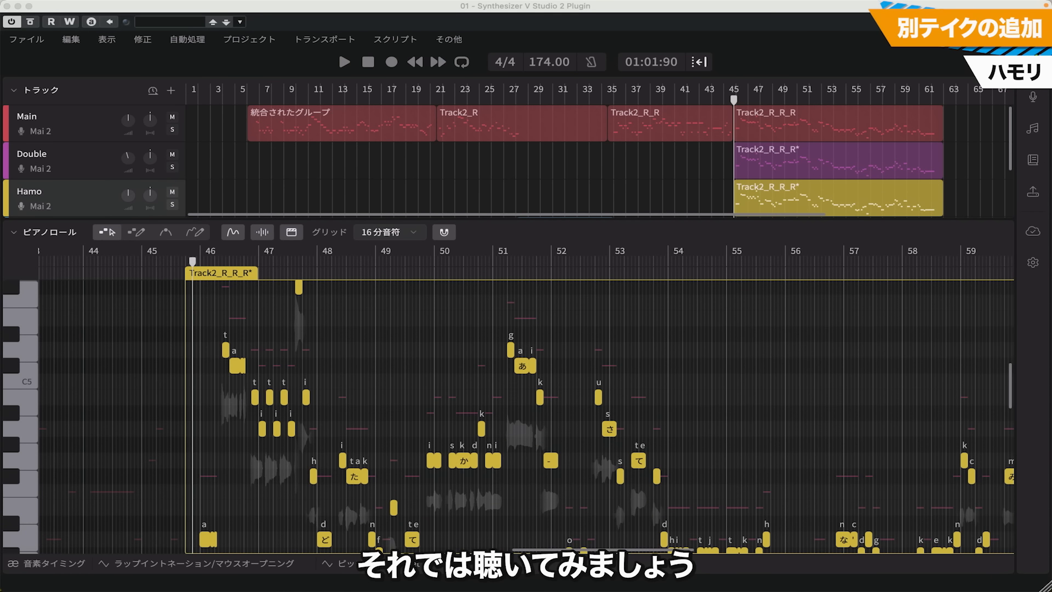
# Play back the chorus from bar 45 with the Main, Double and Hamo tracks together
pyautogui.press('space')
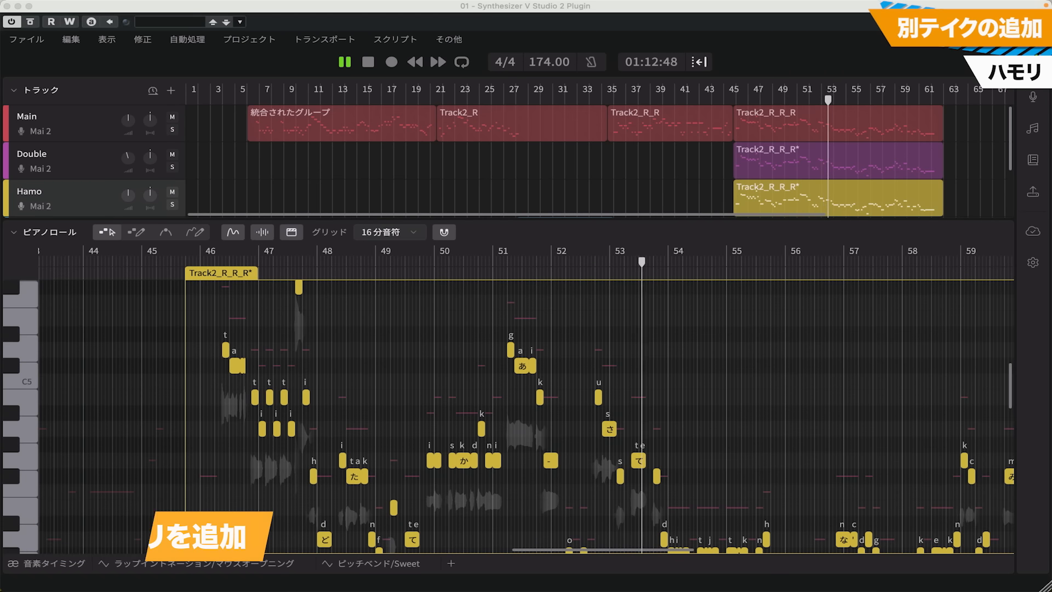
pyautogui.press('space')
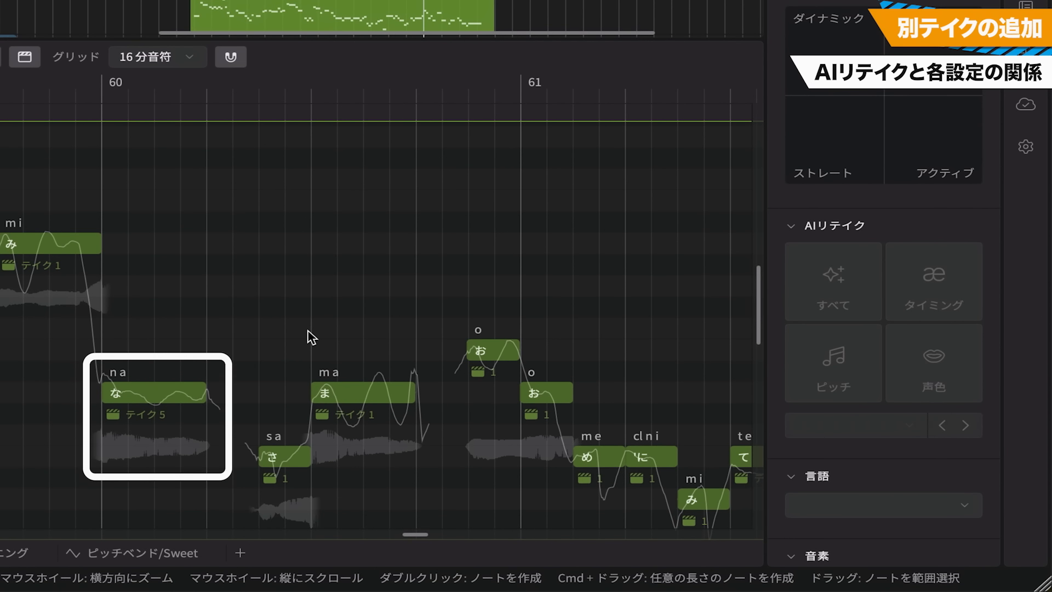
# Switch the な note at bar 60 to the default take, check its vibrato strength, and change it to take 1
pyautogui.click(170, 393)
pyautogui.moveTo(838, 215)
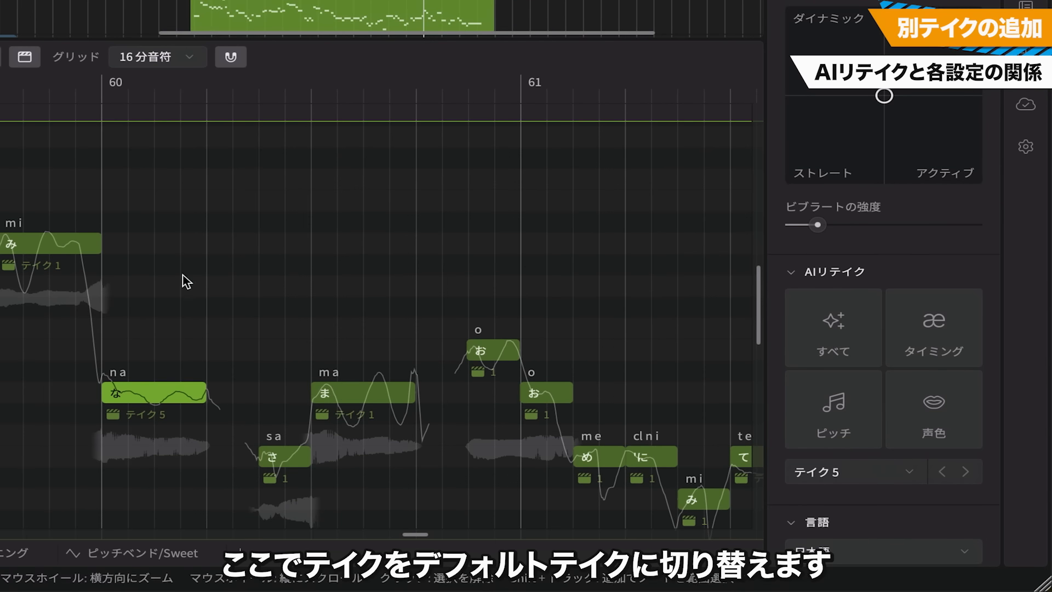
pyautogui.click(164, 416)
pyautogui.click(186, 271)
pyautogui.moveTo(818, 225)
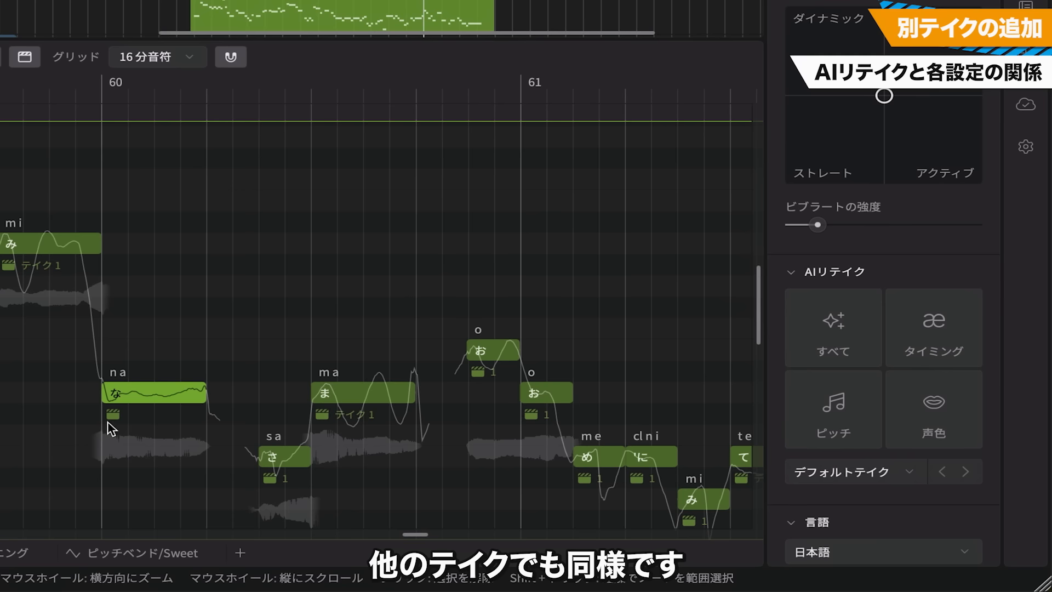
pyautogui.click(113, 417)
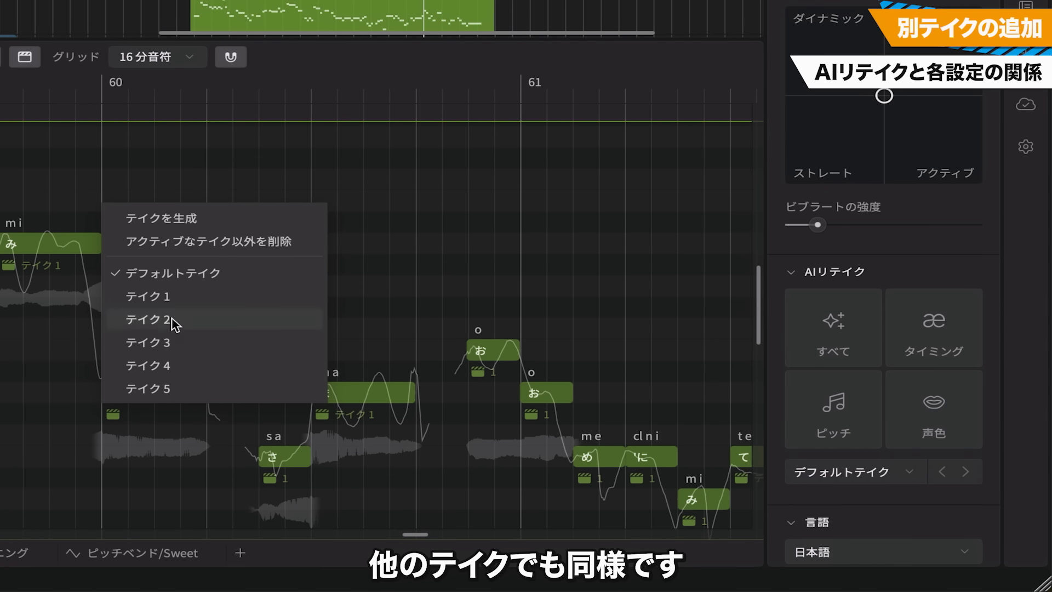
pyautogui.click(168, 299)
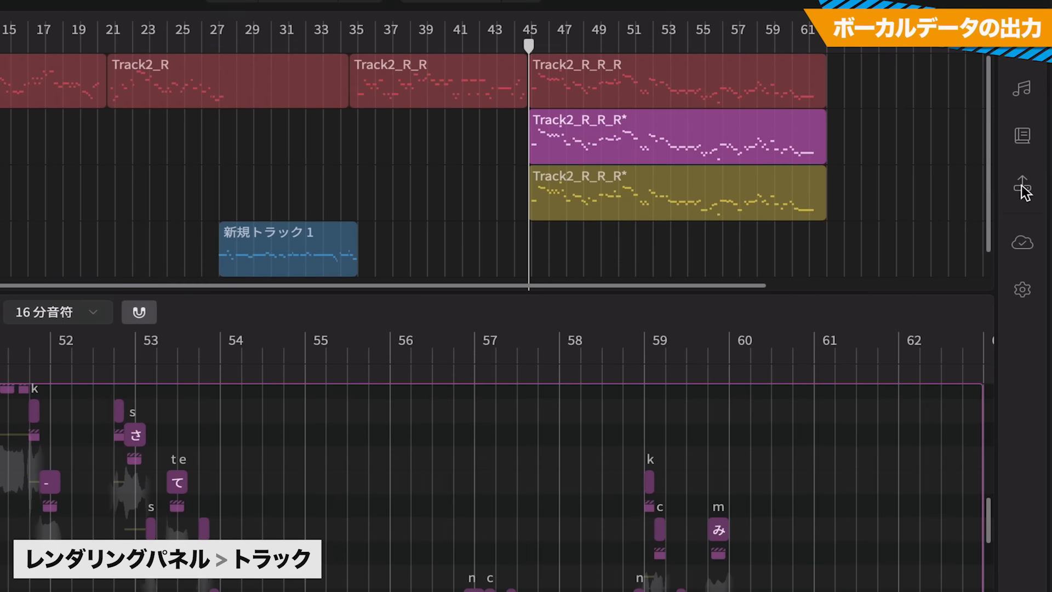
# Set up rendering to exclude the master and include the Main, Double, Hamo and Rap tracks
pyautogui.click(1023, 188)
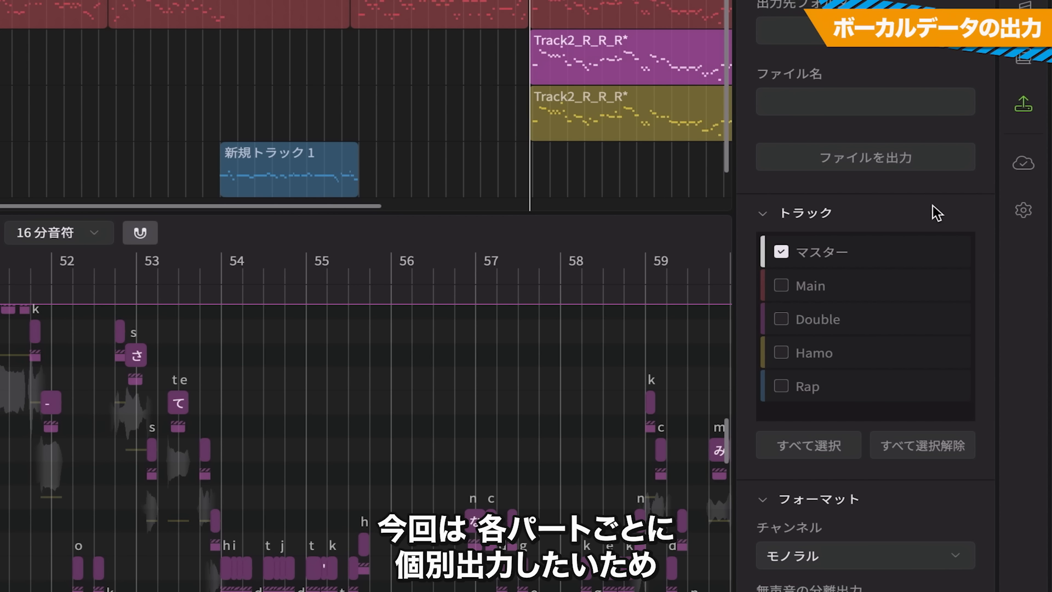
pyautogui.click(782, 253)
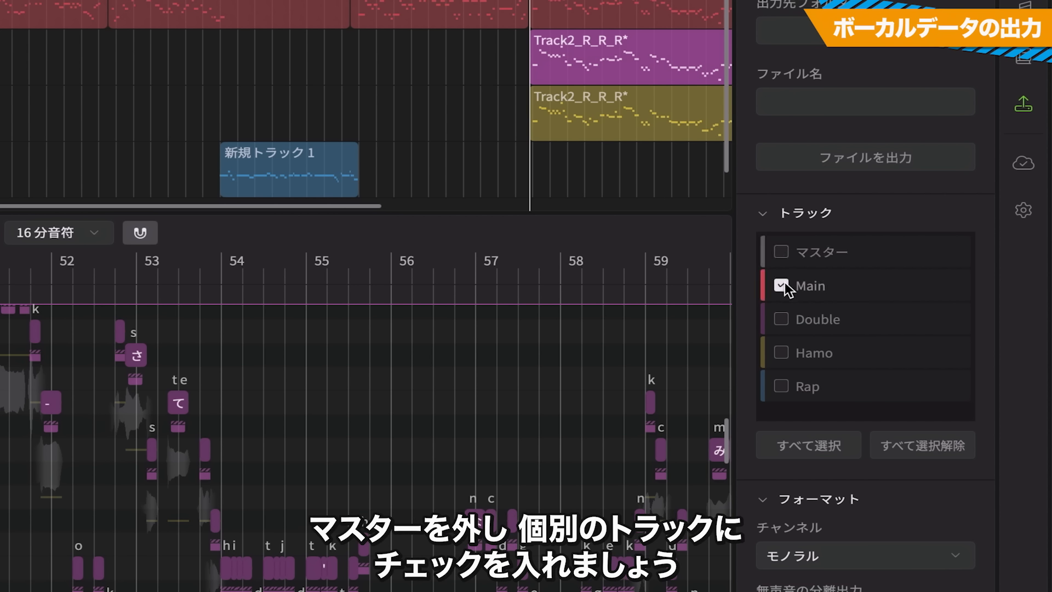
pyautogui.click(784, 320)
pyautogui.click(783, 351)
pyautogui.click(784, 382)
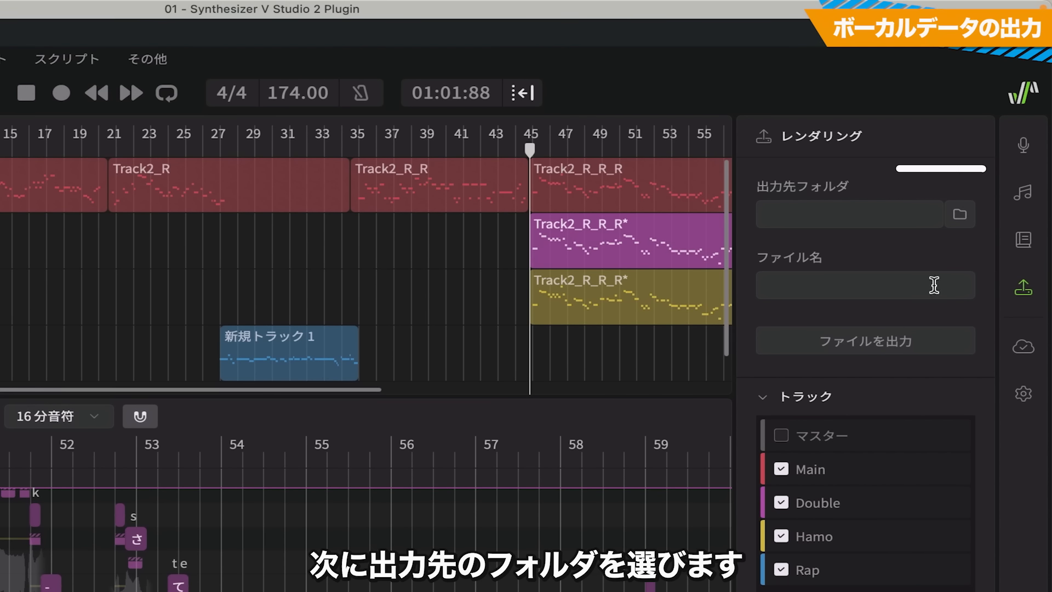
# Choose the Desktop as the render output folder and name the file Atatata
pyautogui.click(959, 213)
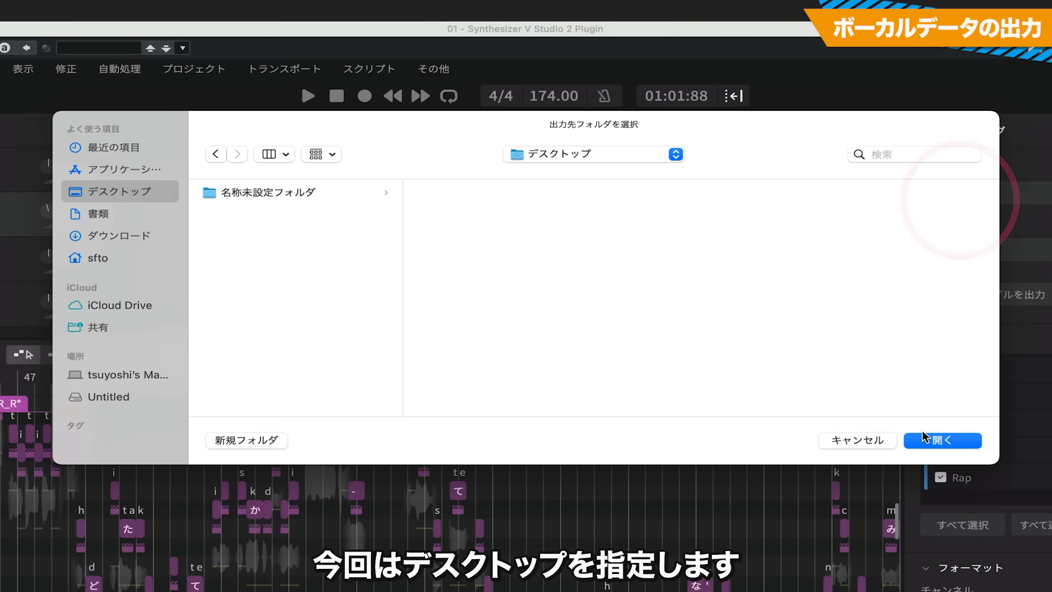
pyautogui.click(951, 441)
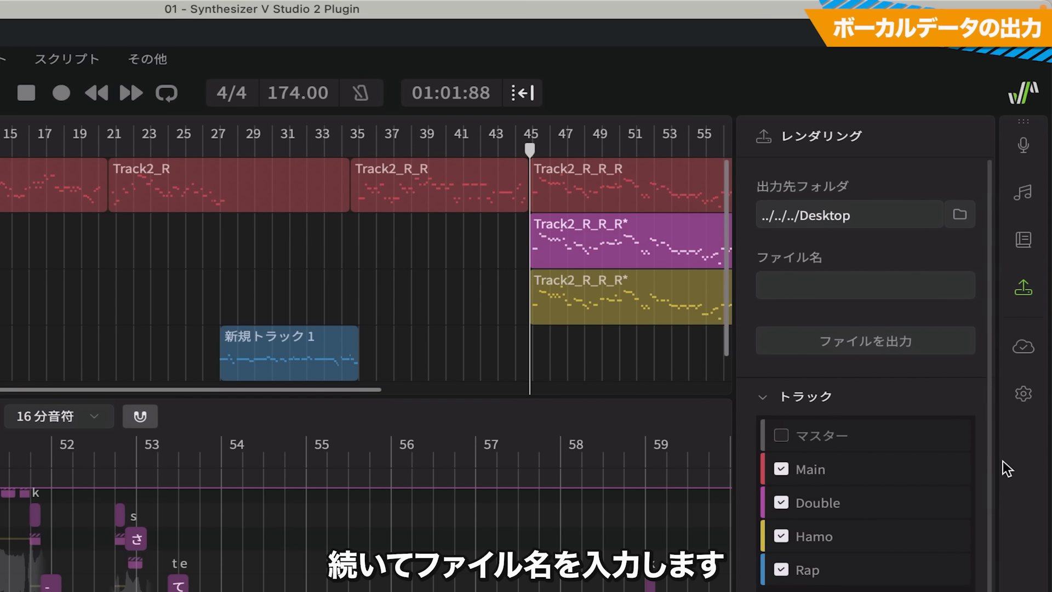
pyautogui.click(853, 288)
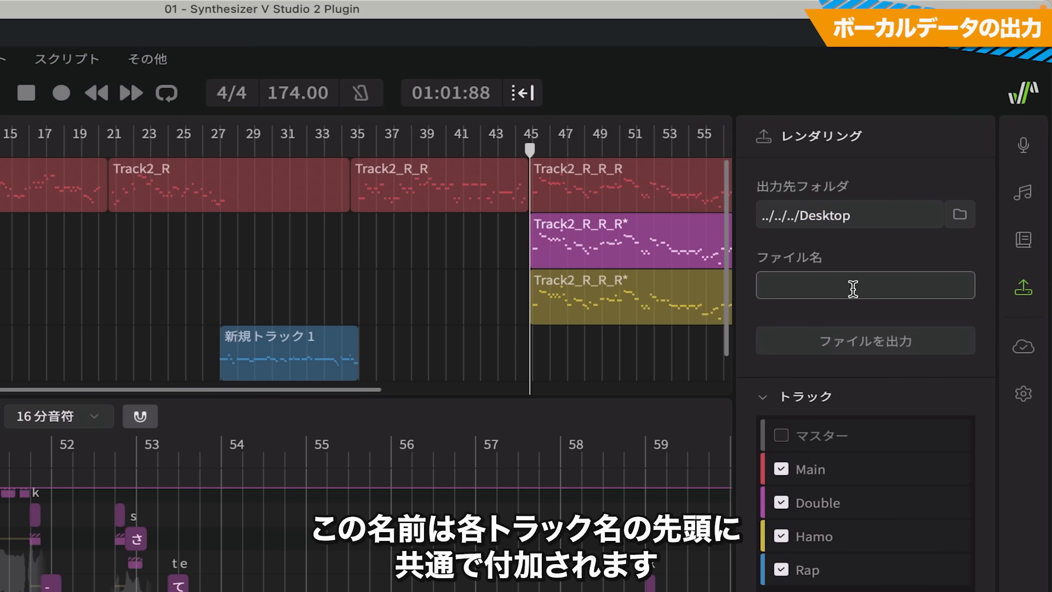
pyautogui.write('Atatata')
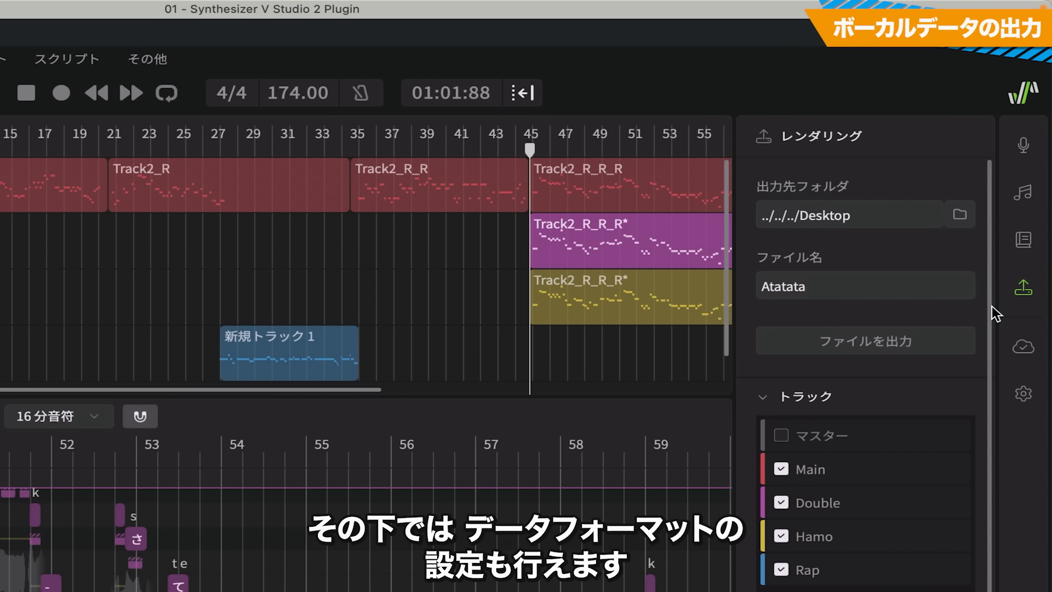
# Review the render format settings and export the selected tracks as separate files
pyautogui.moveTo(992, 306); pyautogui.dragTo(992, 332)
pyautogui.moveTo(992, 246); pyautogui.dragTo(997, 478)
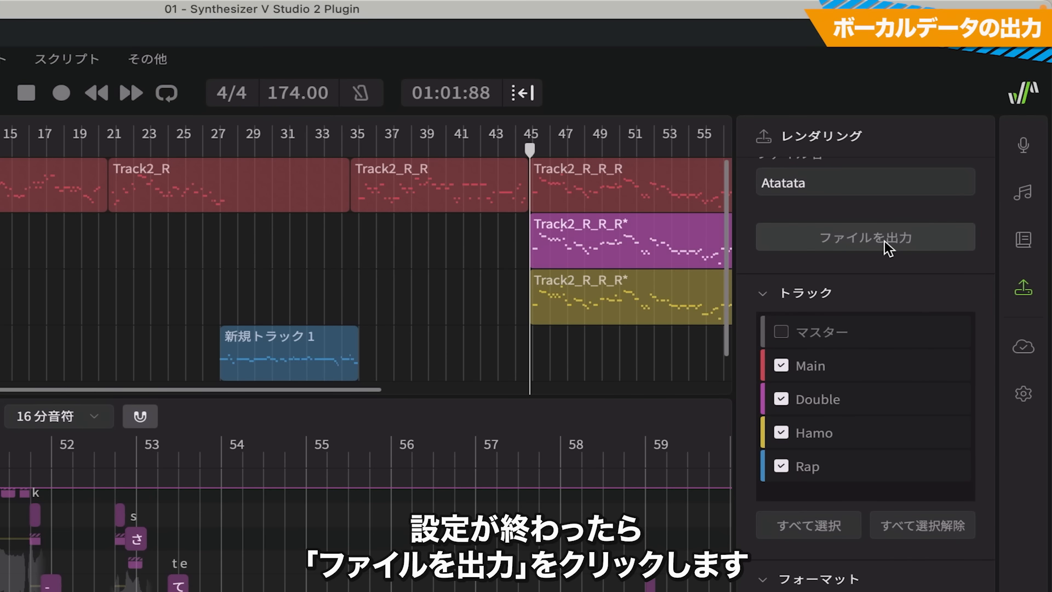
pyautogui.click(884, 241)
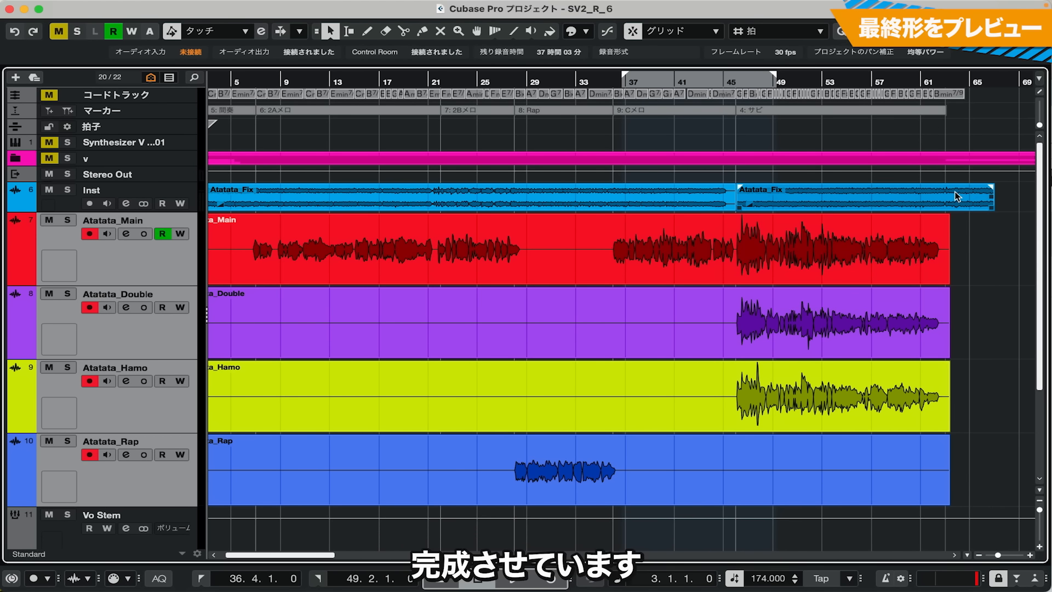
# Switch to the Cubase project and play back the exported Atatata vocal tracks with the instrumental
pyautogui.press('space')
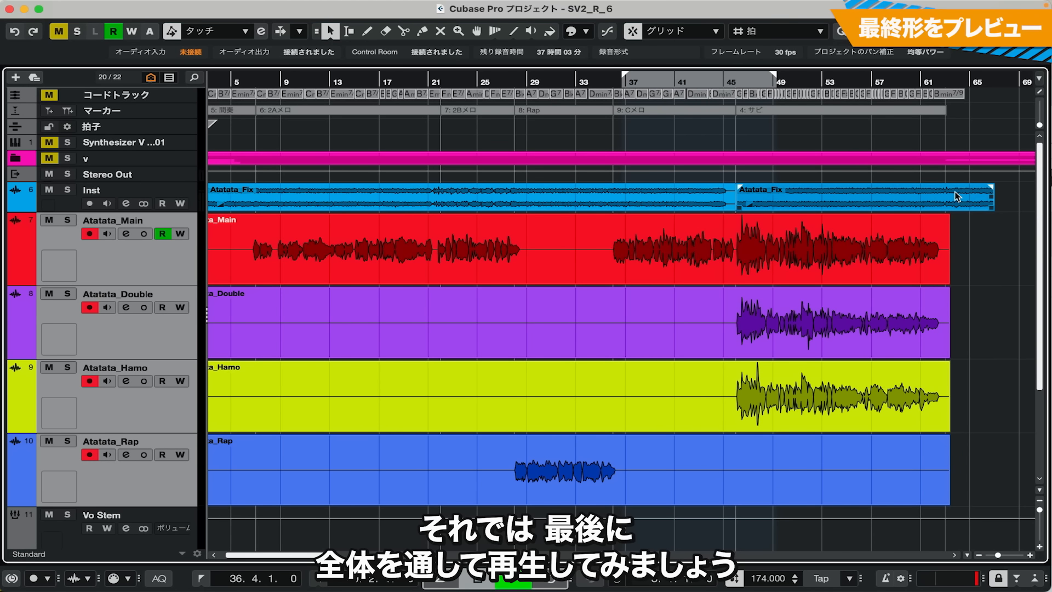